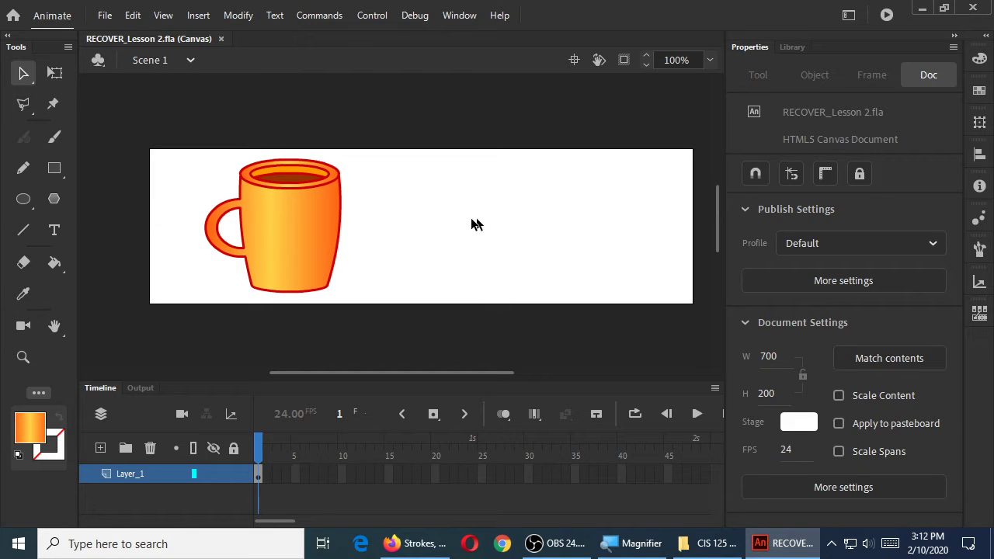
Test that the mug's right outline, rim outline and orange fill are separate pieces, undoing each move.
left_click(337, 249)
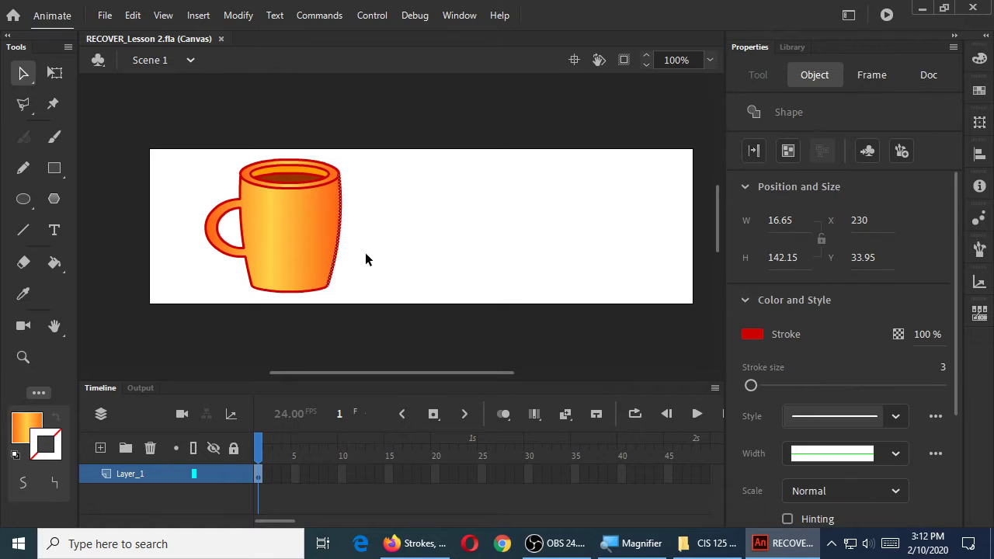
left_click_drag(339, 247, 438, 240)
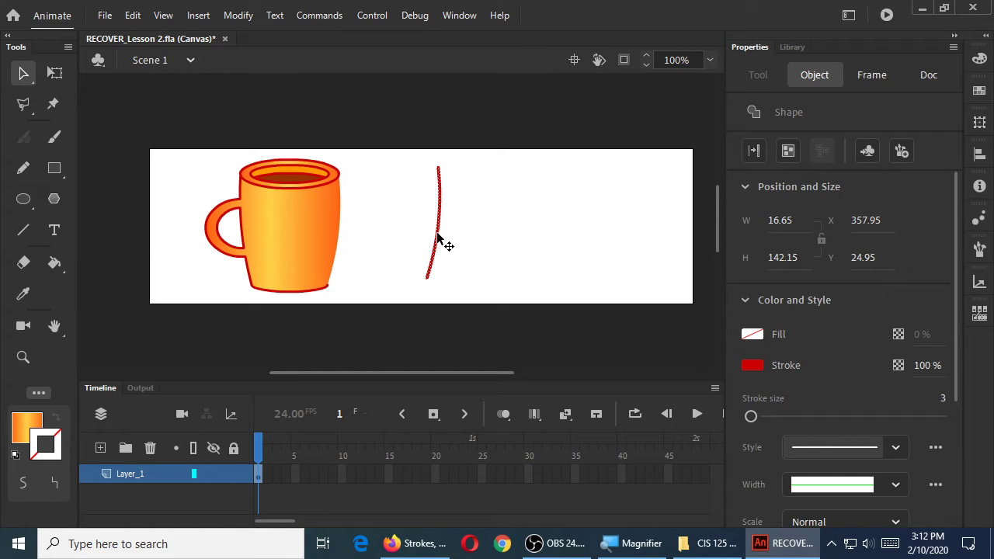
key("ctrl+z")
left_click(430, 186)
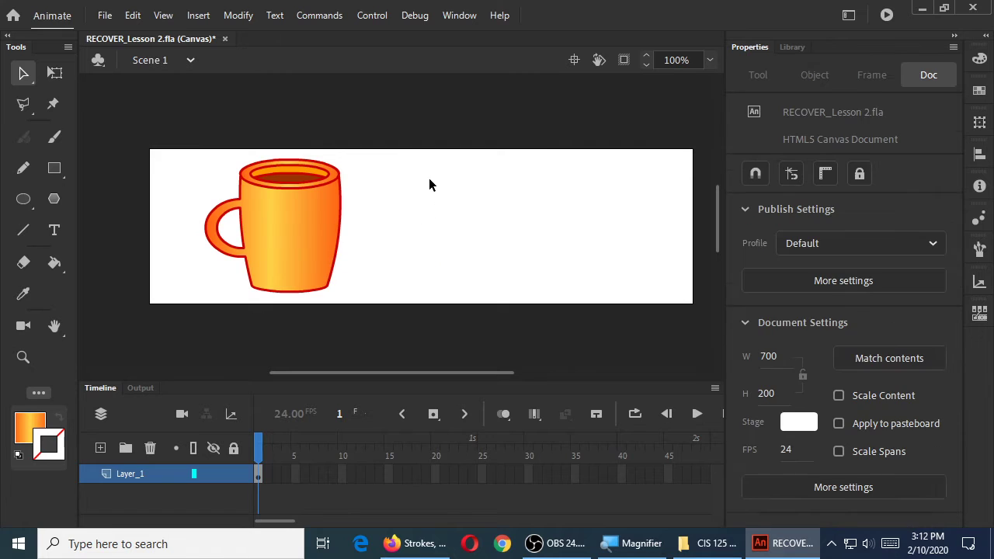
left_click(297, 159)
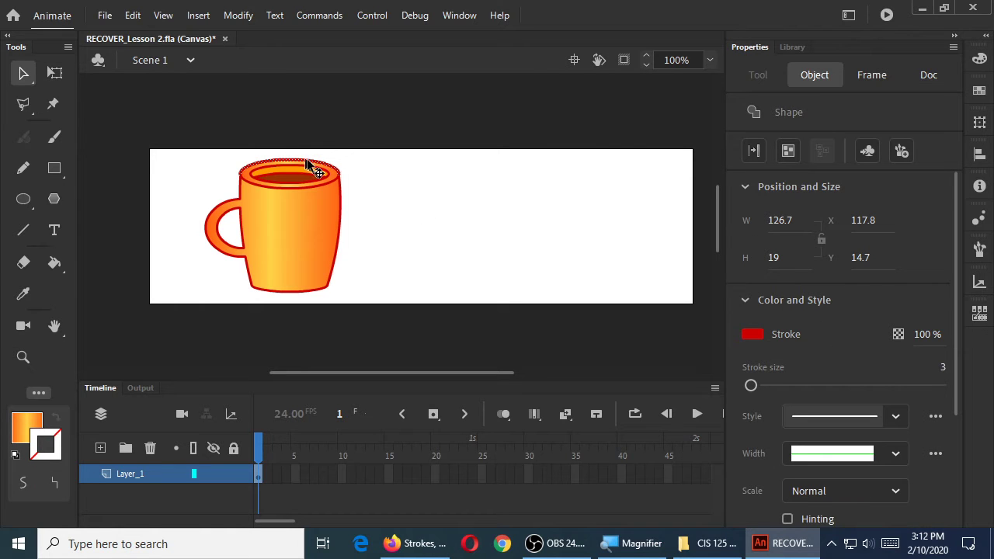
left_click_drag(313, 166, 502, 182)
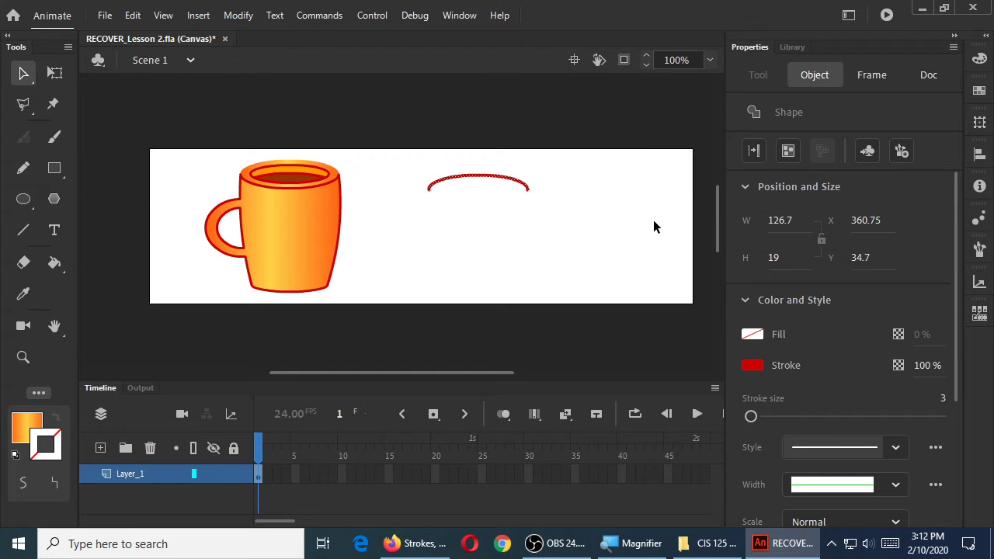
key("ctrl+z")
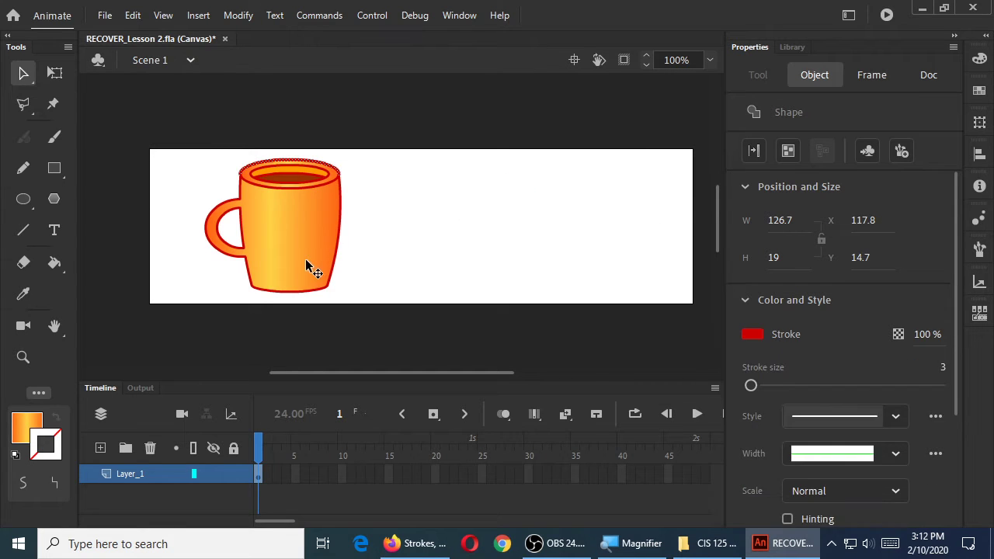
left_click(308, 269)
left_click_drag(303, 249, 542, 253)
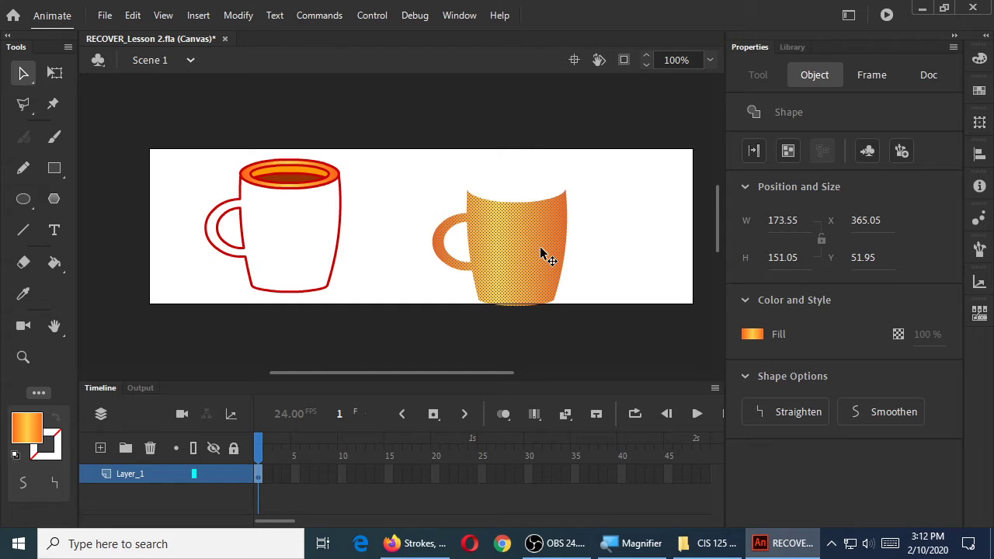
key("ctrl+z")
key("ctrl+z")
key("ctrl+z")
key("ctrl+z")
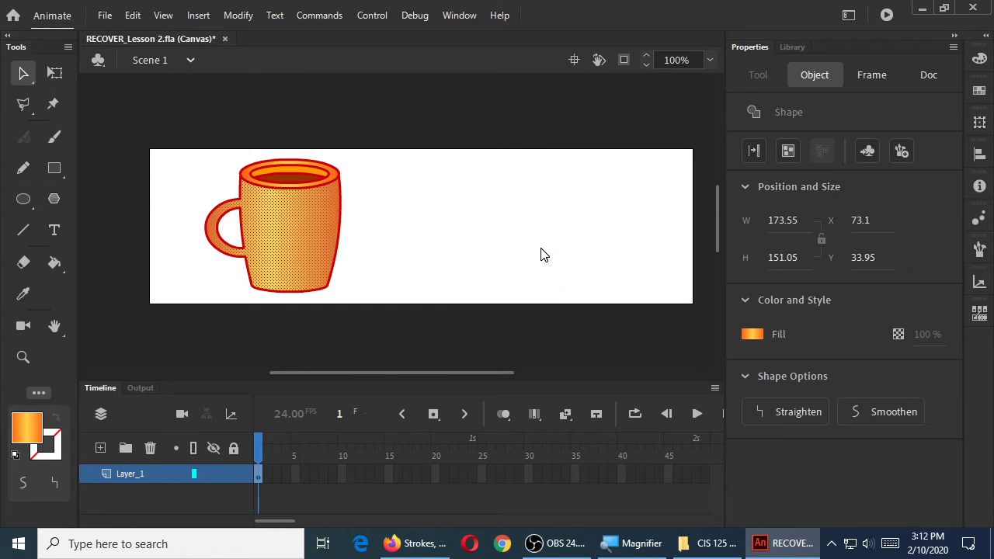
left_click(511, 194)
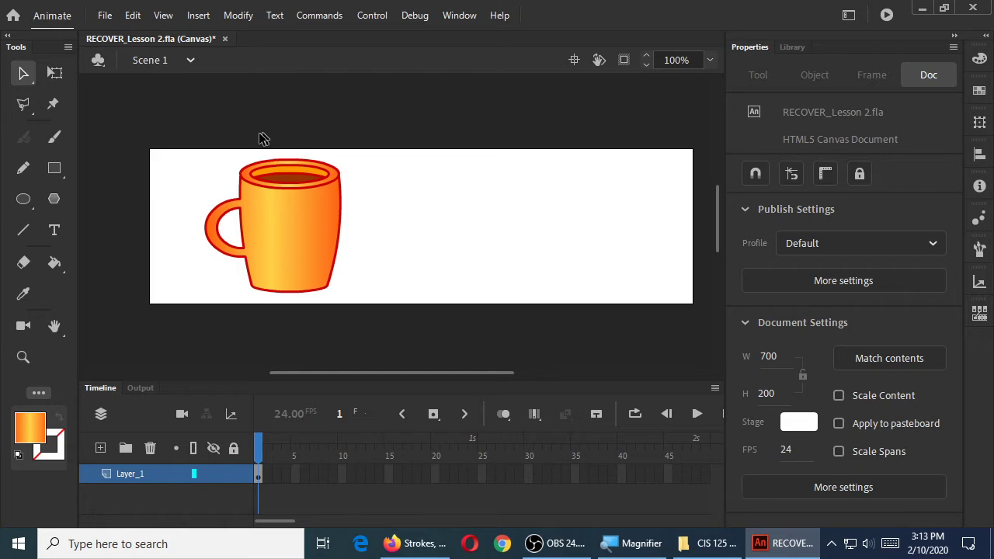
Marquee-select the whole mug drawing and bring up the Modify menu.
mouse_move(166, 131)
left_mouse_down()
mouse_move(343, 268)
mouse_move(403, 330)
left_mouse_up()
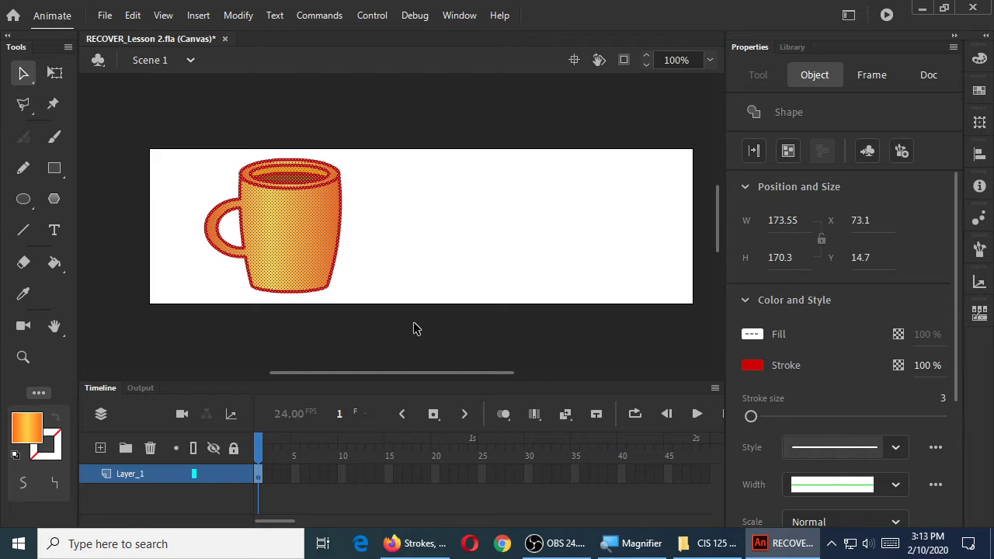
left_click(238, 15)
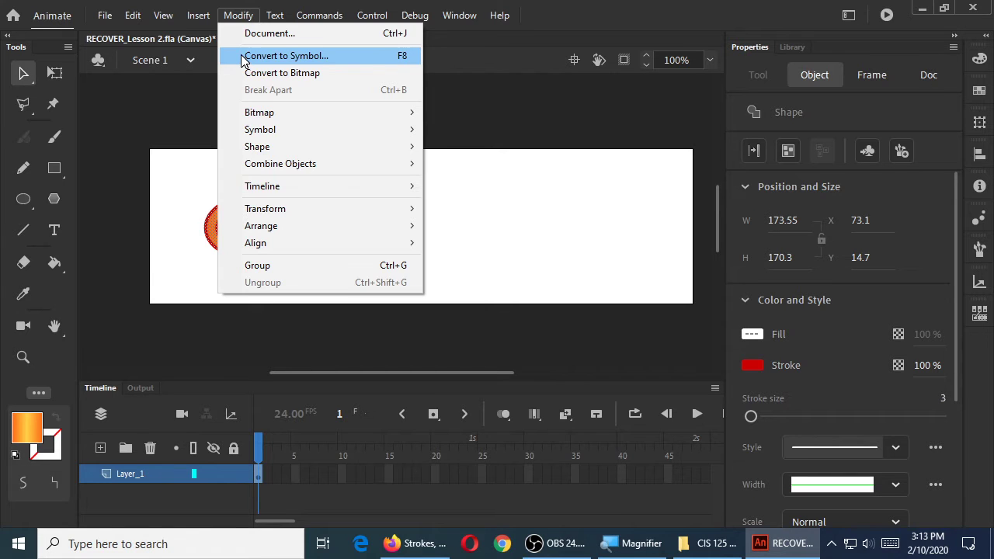
left_click(415, 16)
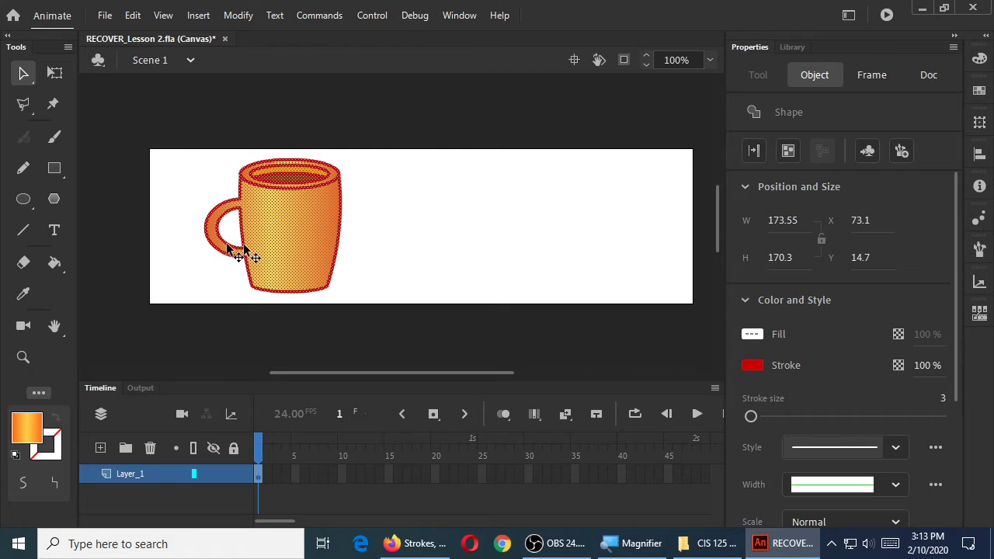
left_click(238, 15)
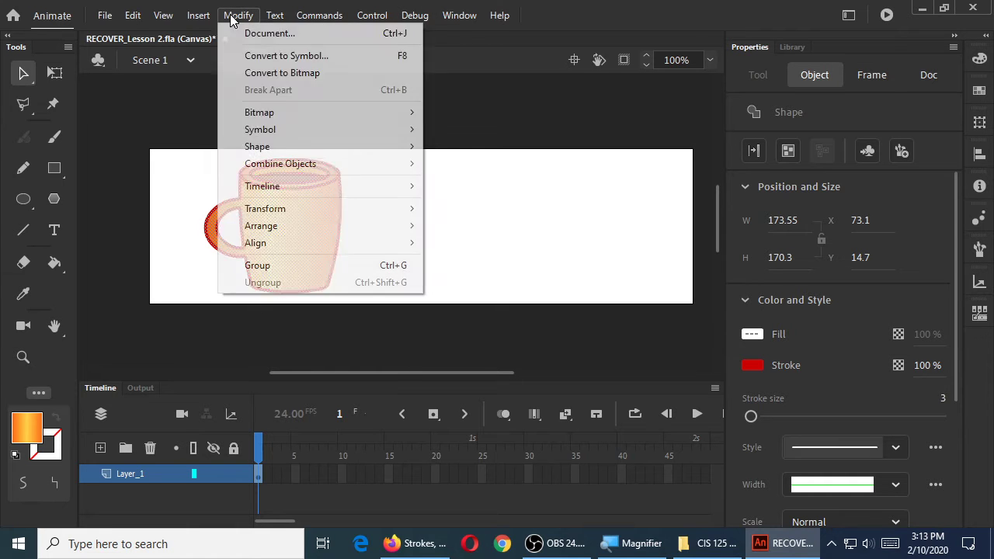
Start Convert to Symbol for the mug and set its registration point to the centre.
left_click(250, 58)
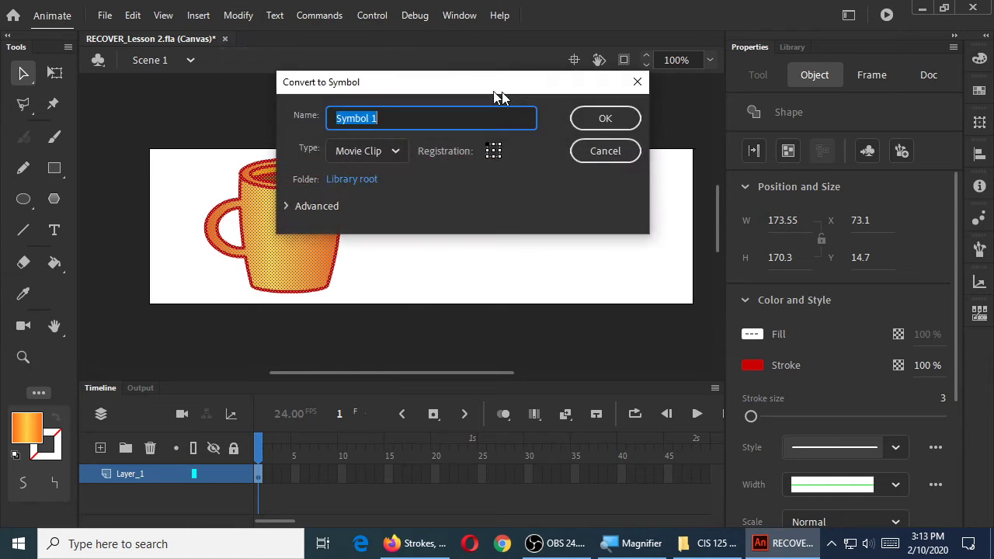
left_click_drag(577, 94, 641, 160)
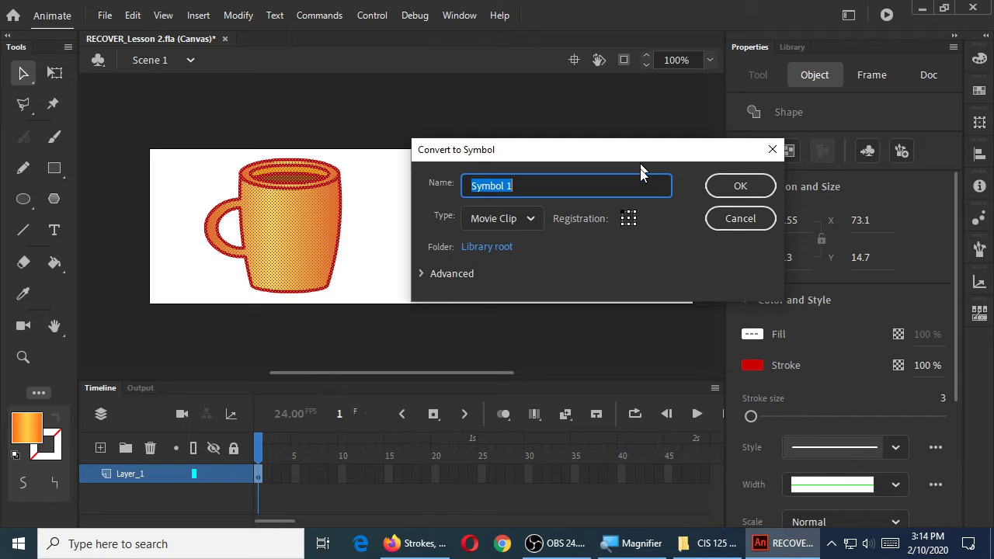
left_click(626, 221)
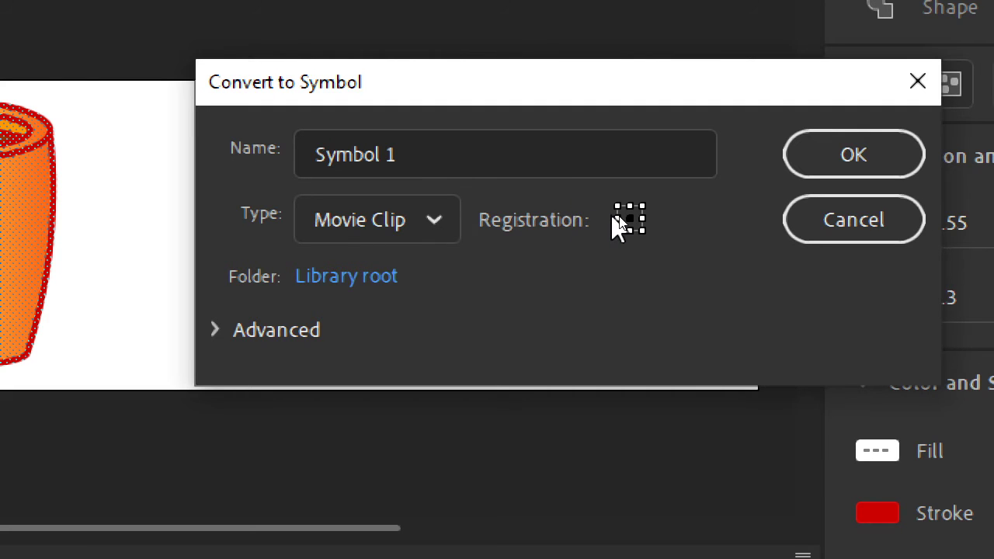
left_click(630, 220)
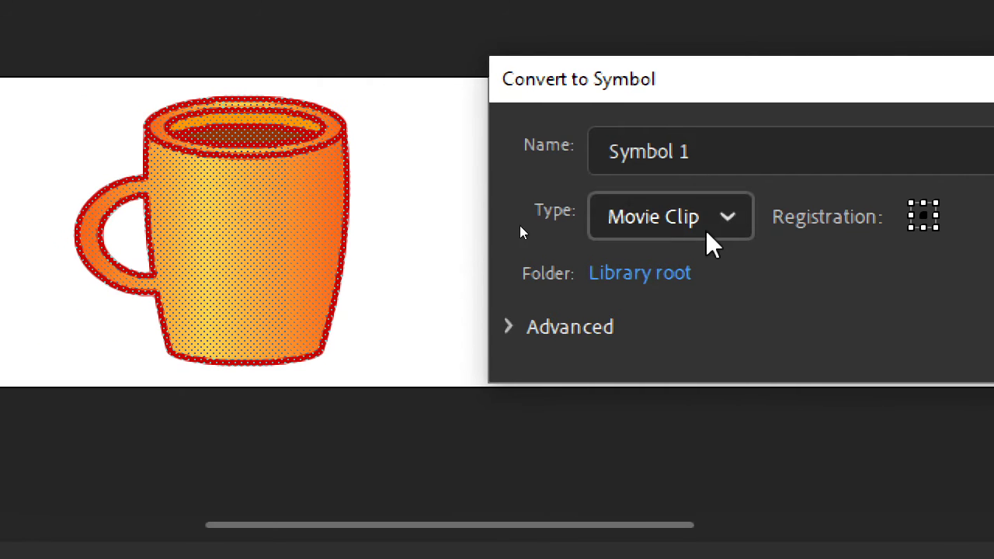
Rename the symbol from 'Symbol 1' to 'coffeecup' as a Movie Clip and confirm.
left_click(472, 157)
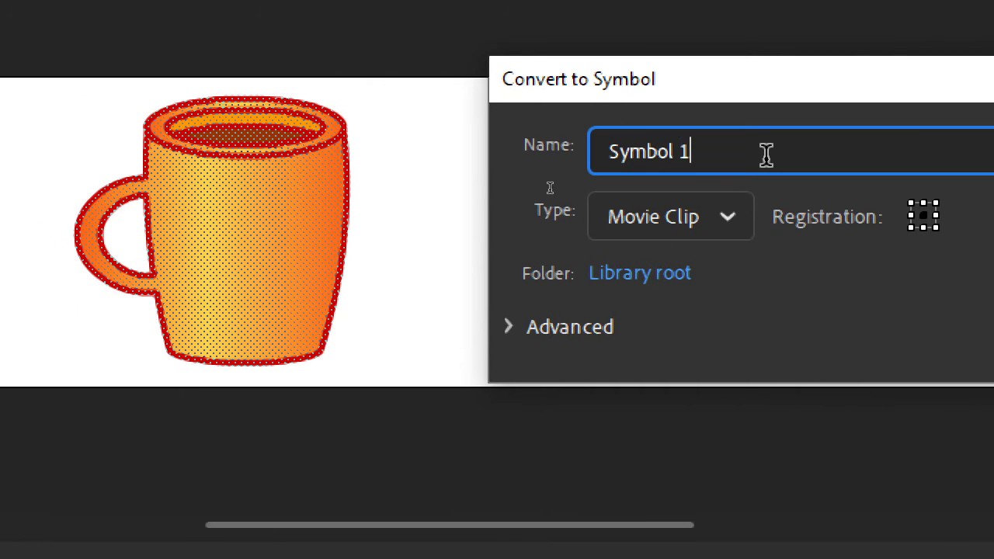
double_click(472, 157)
left_click(766, 154)
key("BackSpace")
key("BackSpace")
key("BackSpace")
key("BackSpace")
key("BackSpace")
key("BackSpace")
key("BackSpace")
key("BackSpace")
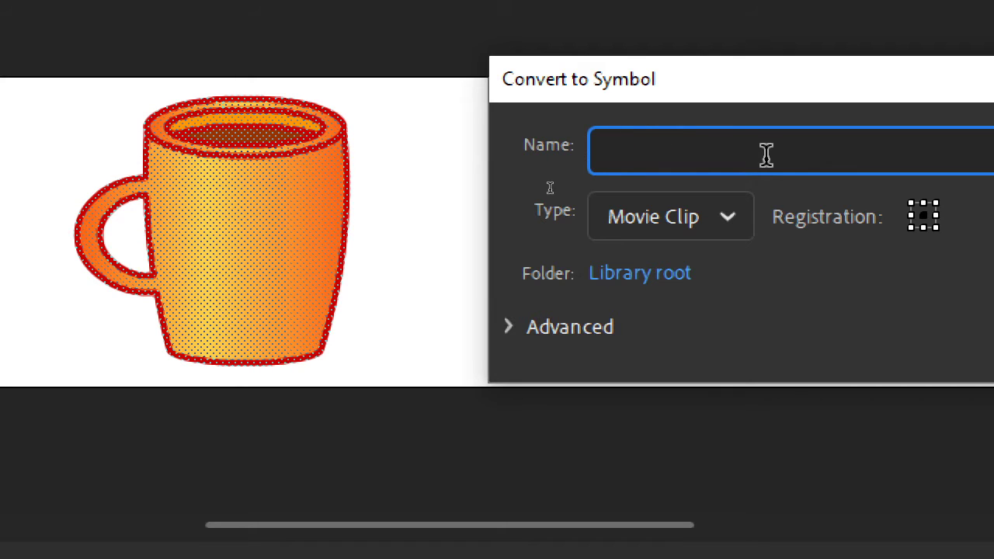
type("coffeecup")
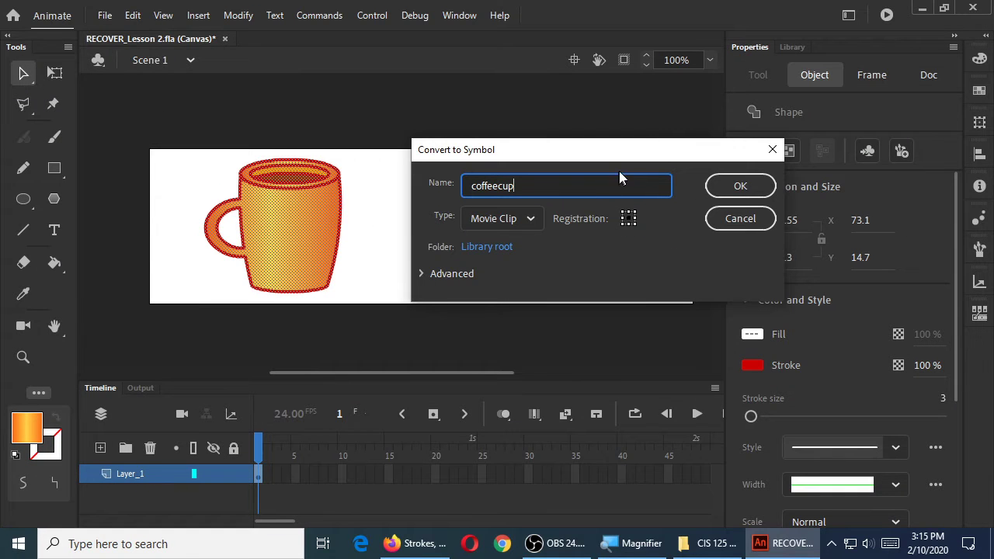
left_click_drag(915, 79, 898, 62)
left_click_drag(620, 143, 612, 137)
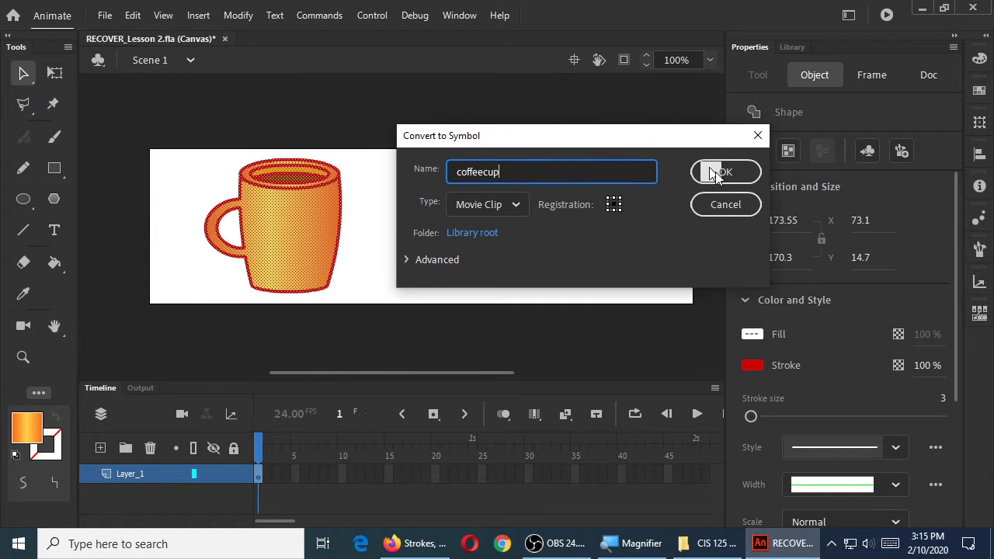
left_click(725, 174)
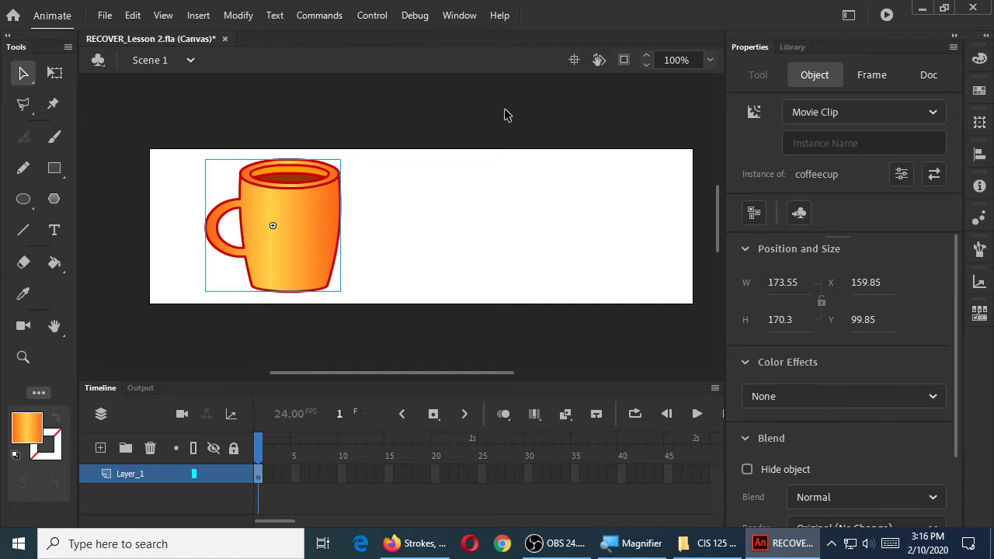
Show the Library panel from the Window menu.
left_click(458, 16)
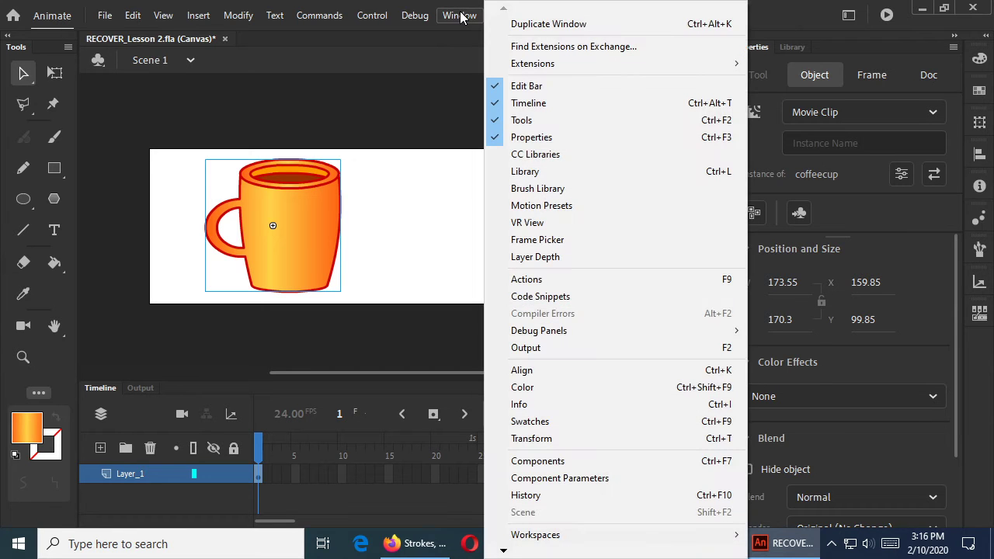
left_click(532, 170)
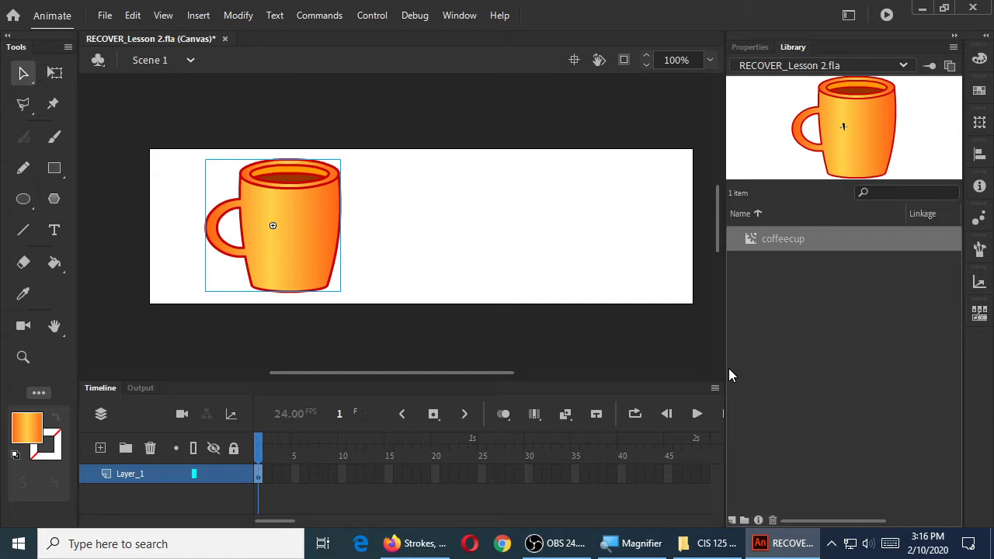
Drag coffeecup instances from the Library onto the stage and delete the extra one.
left_click_drag(792, 238, 450, 209)
left_click_drag(780, 238, 635, 281)
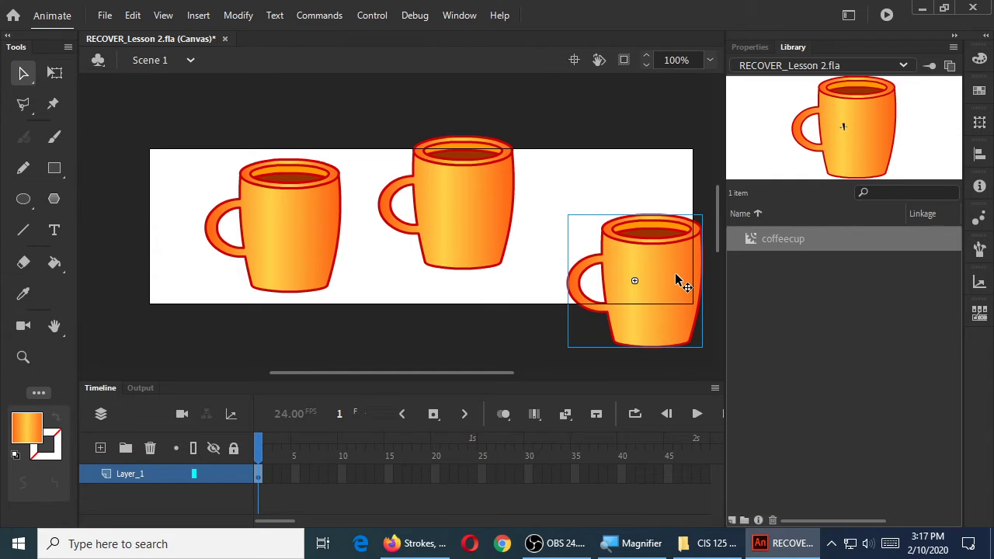
key("Delete")
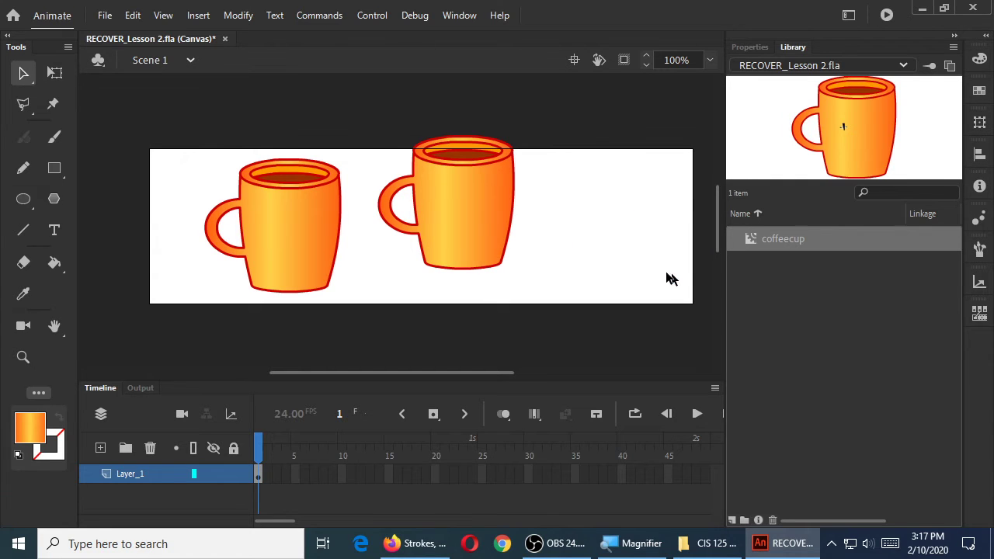
Remove the surplus cup and move the second coffeecup to overlap the first, lower right.
left_click(477, 204)
left_click_drag(487, 233, 546, 216)
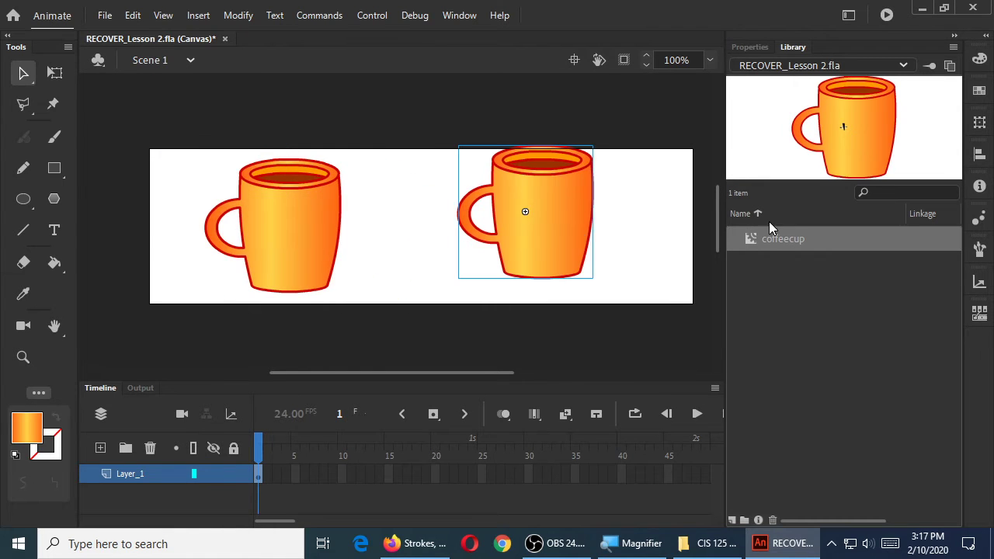
left_click_drag(768, 233, 456, 260)
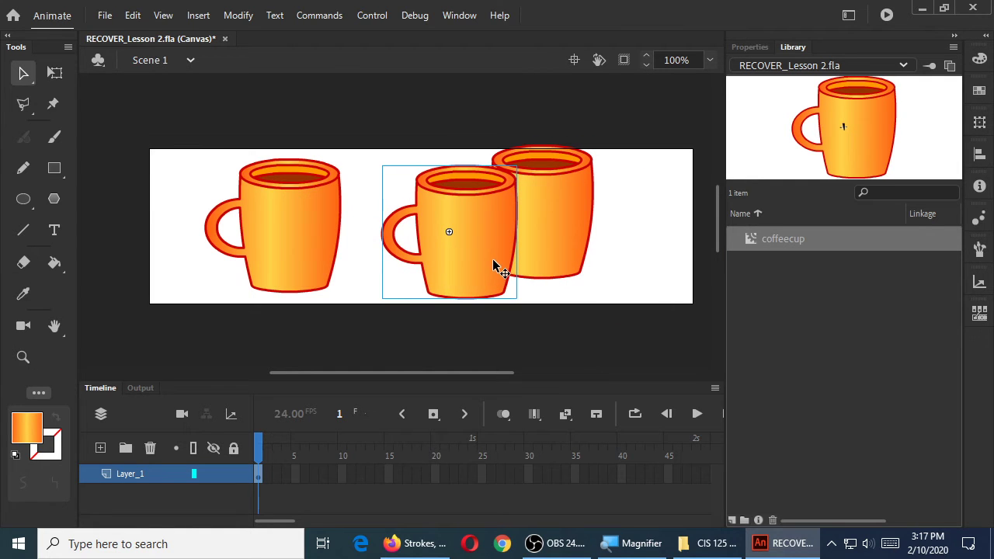
key("Delete")
left_click(557, 260)
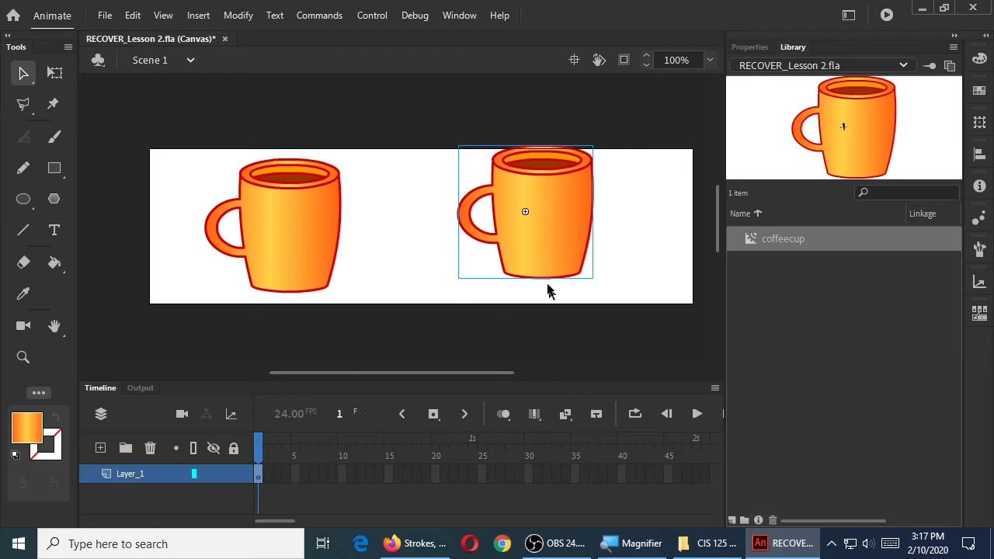
left_click_drag(532, 253, 326, 280)
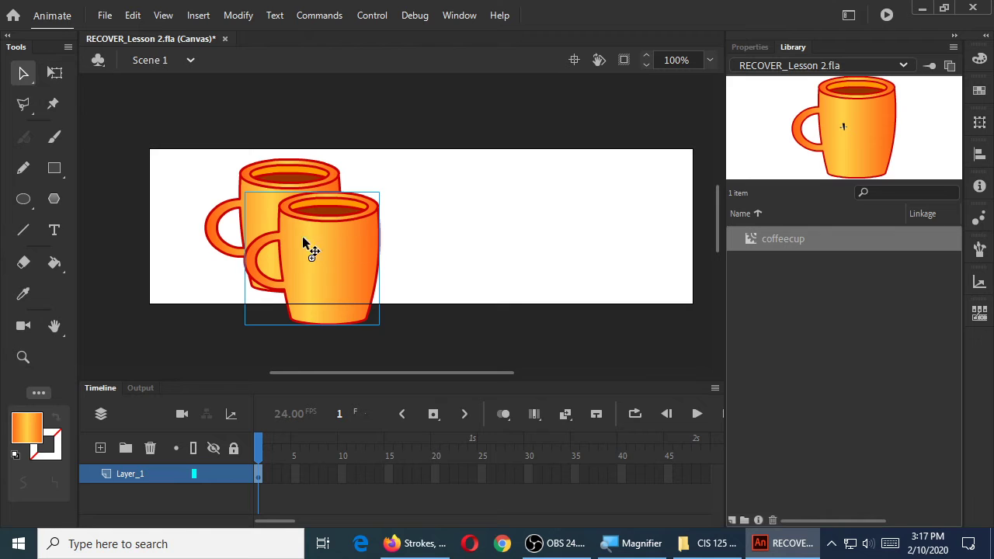
Send the second coffeecup to the back, behind the original mug.
right_click(327, 242)
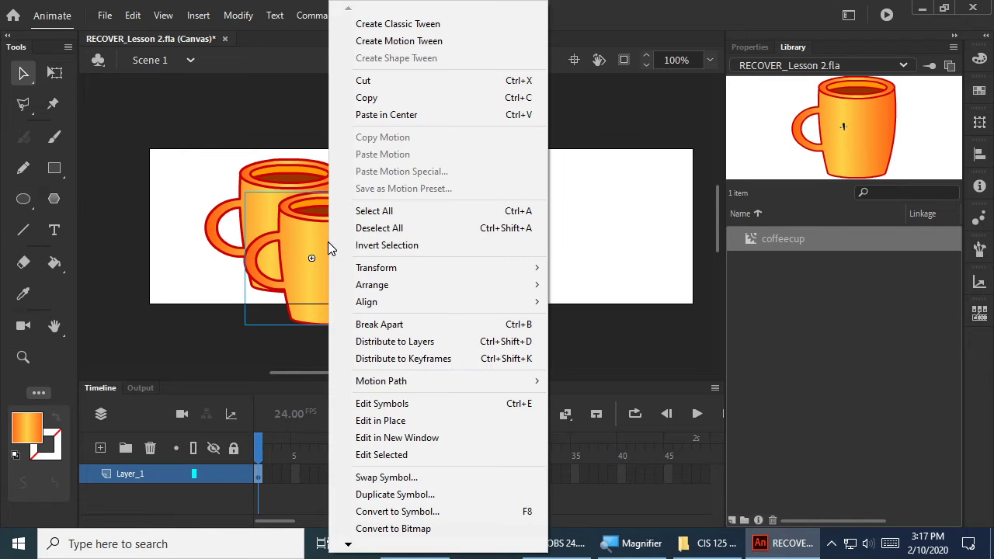
mouse_move(363, 281)
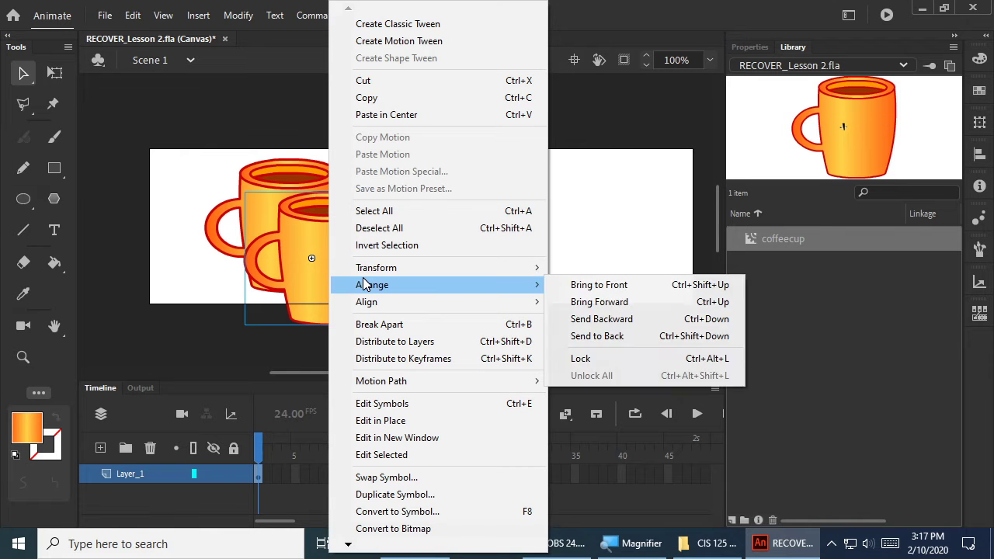
left_click(677, 335)
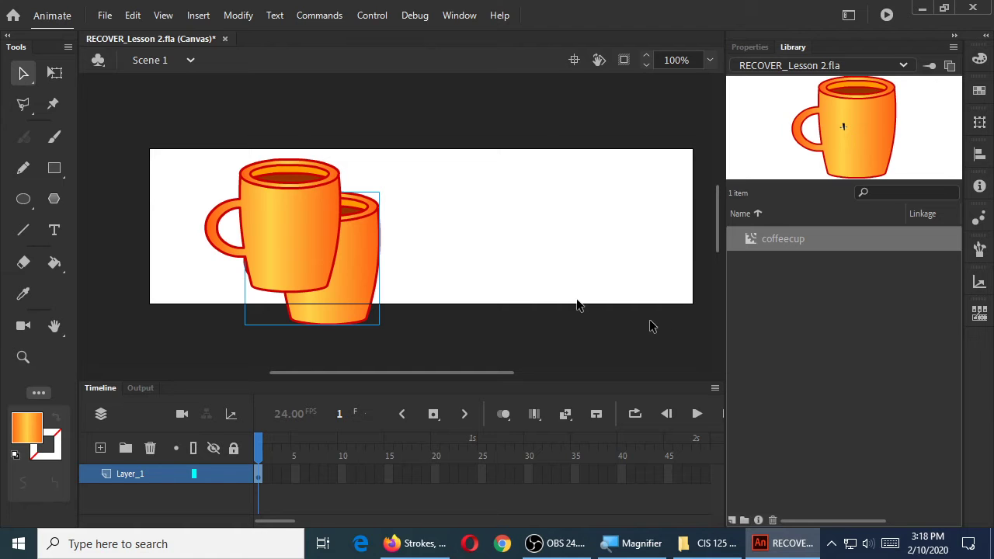
Move the back cup left and up so it peeks out behind the front mug.
left_click_drag(368, 277, 274, 239)
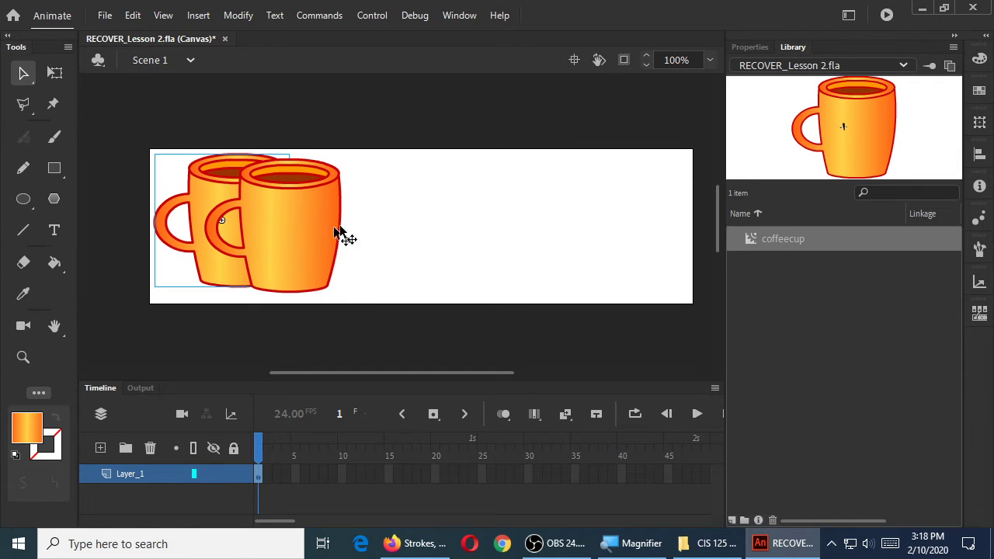
Scale the back cup down with Free Transform from its corner, then deselect it.
key("q")
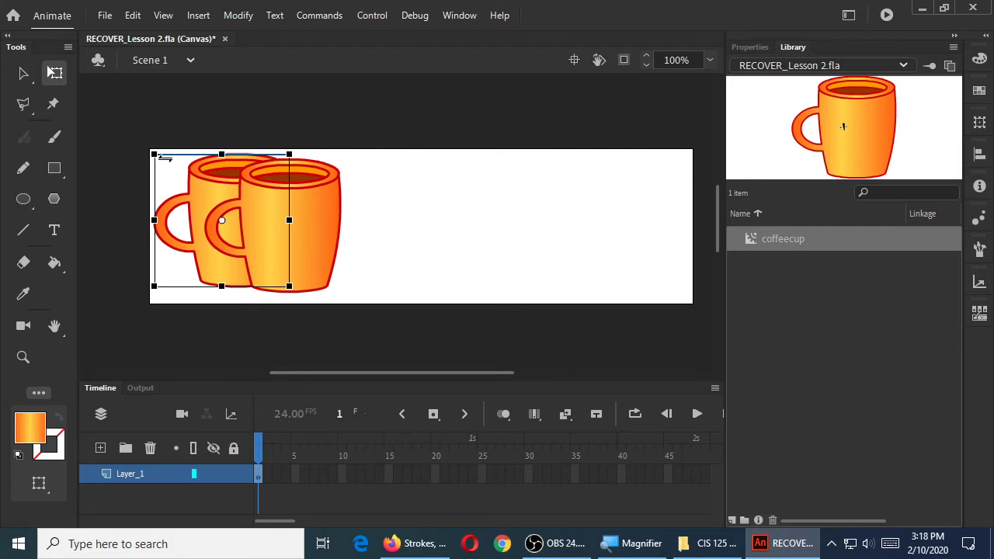
left_click_drag(155, 153, 180, 166)
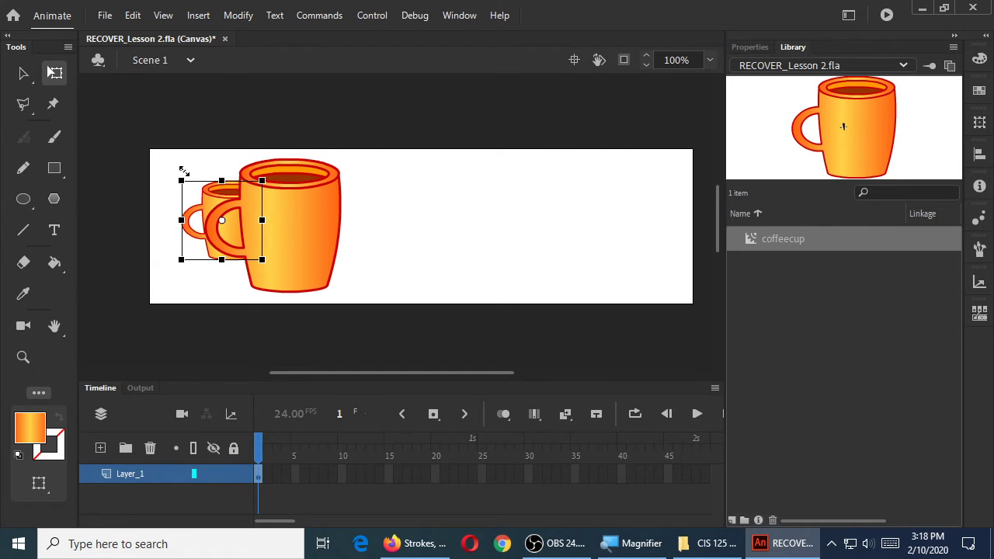
left_click_drag(184, 170, 176, 159)
left_click_drag(207, 194, 195, 208)
left_click(468, 213)
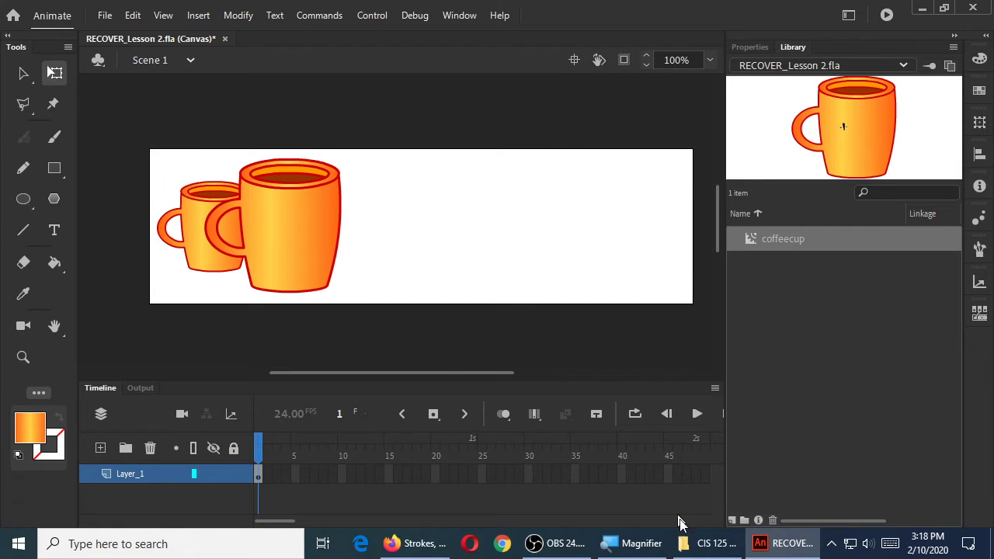
left_click(708, 543)
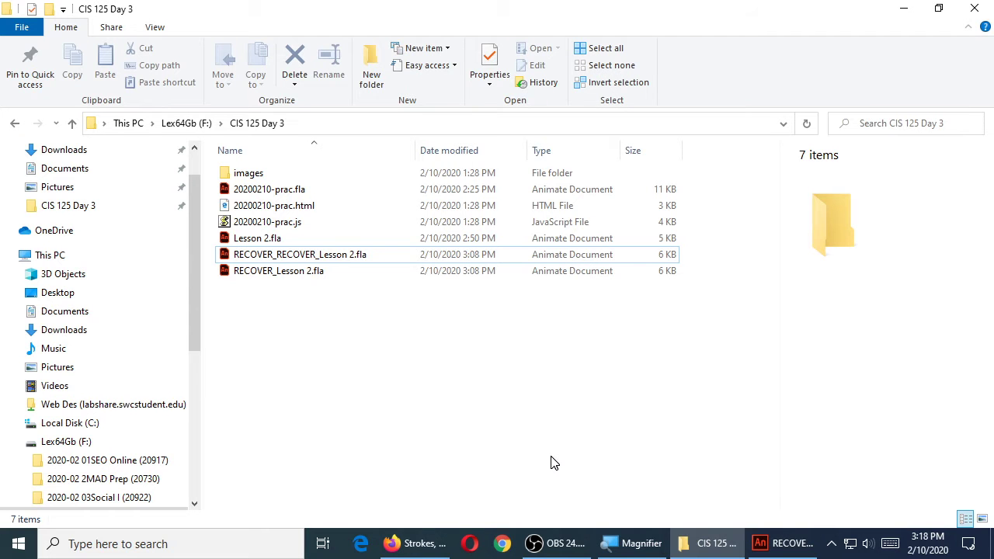
Open 02End.html from Lesson02 OG > 02End to preview the finished banner in the browser.
key("super+d")
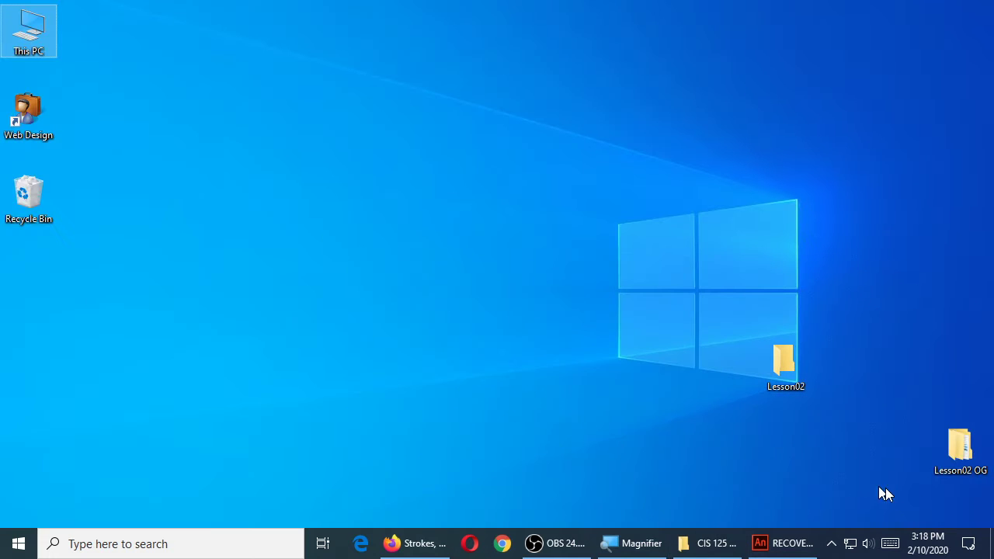
double_click(959, 447)
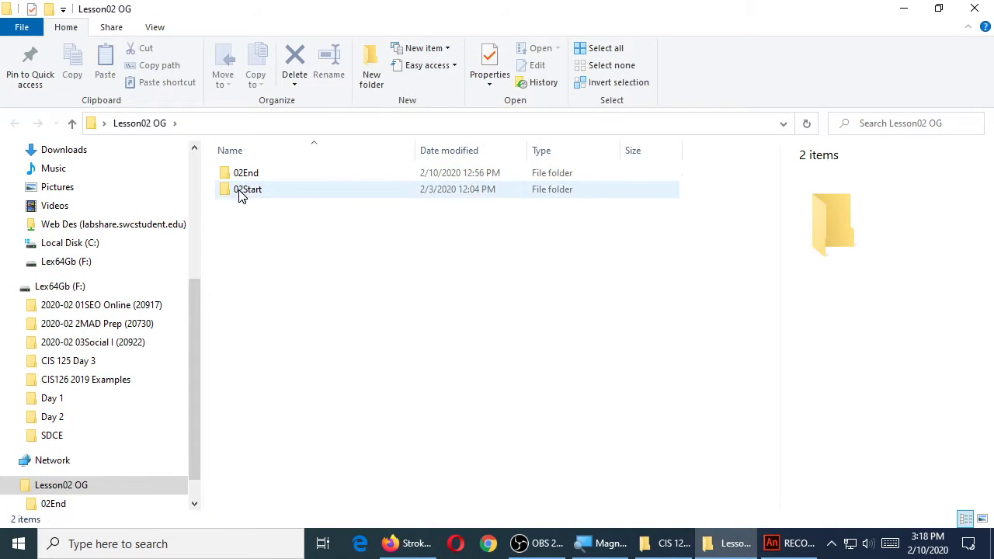
double_click(247, 174)
left_click(256, 223)
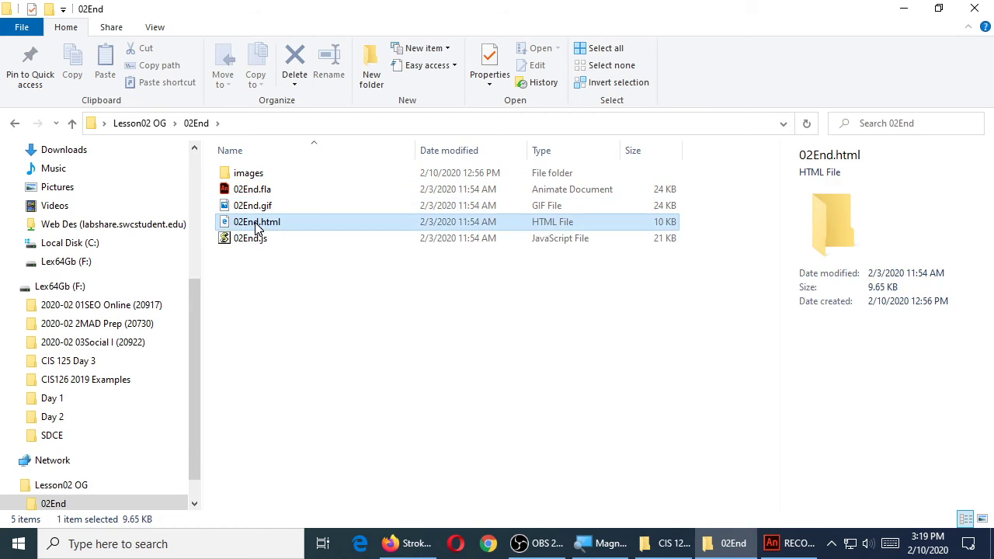
double_click(256, 223)
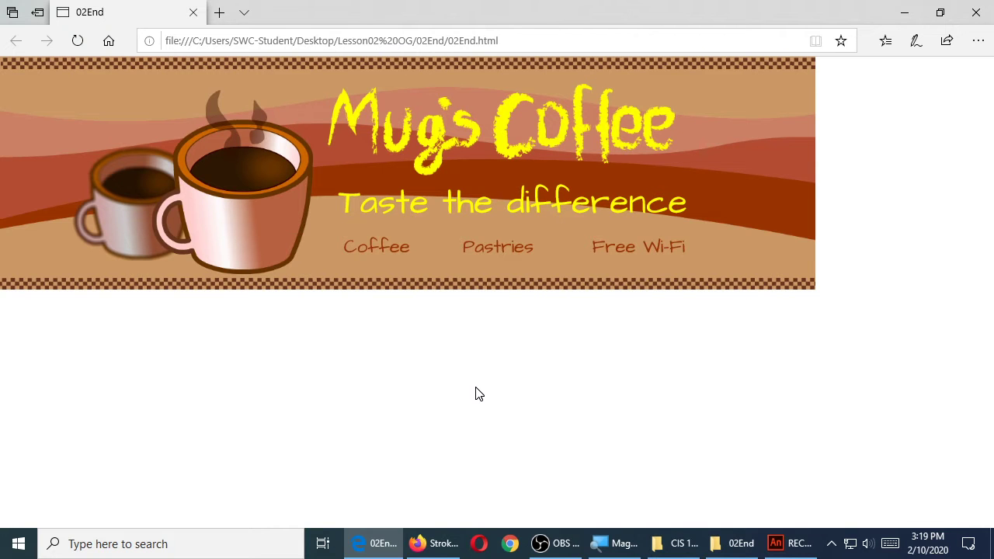
left_click(976, 12)
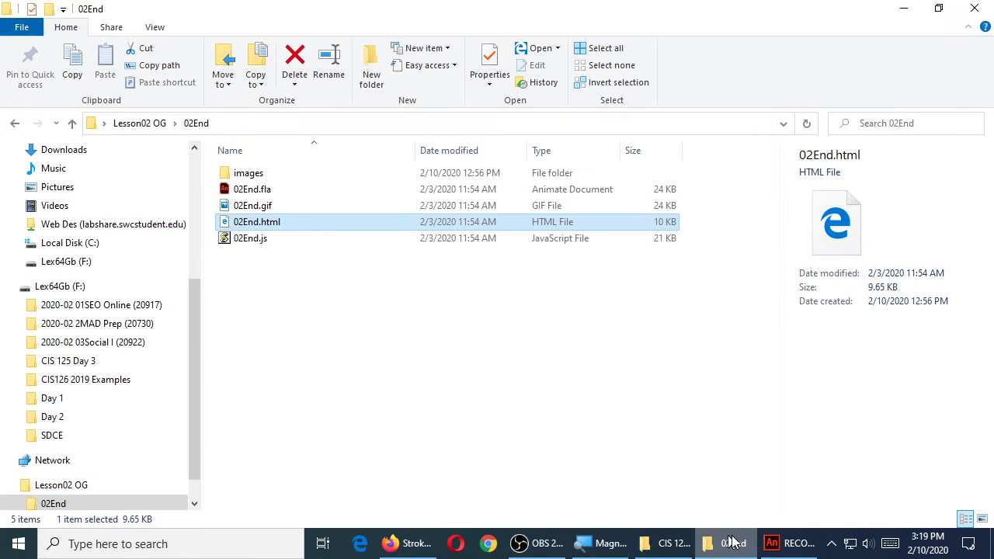
Return to Animate and show the small rear coffee cup's properties (117.55 × 115.3 at X 70.05, Y 101.05).
left_click(784, 544)
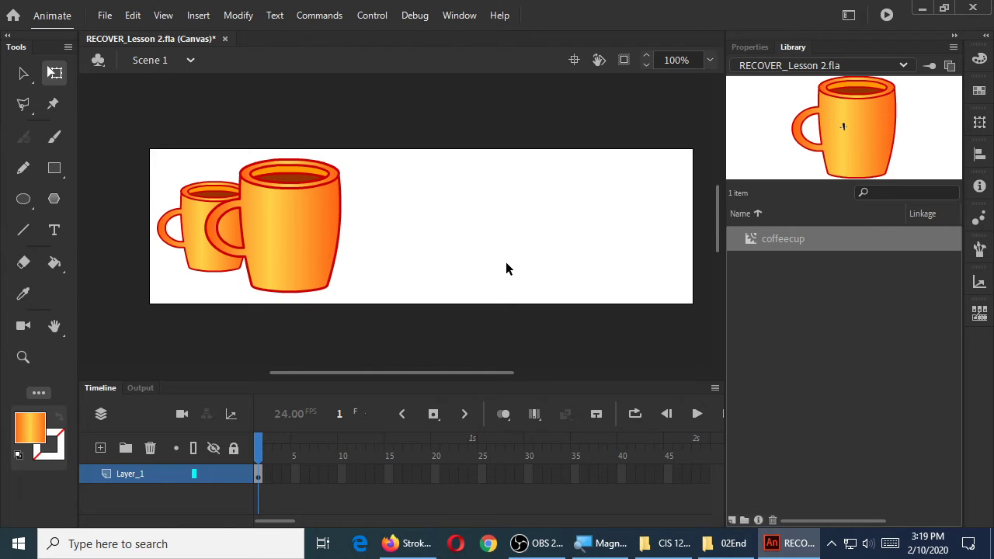
left_click(196, 223)
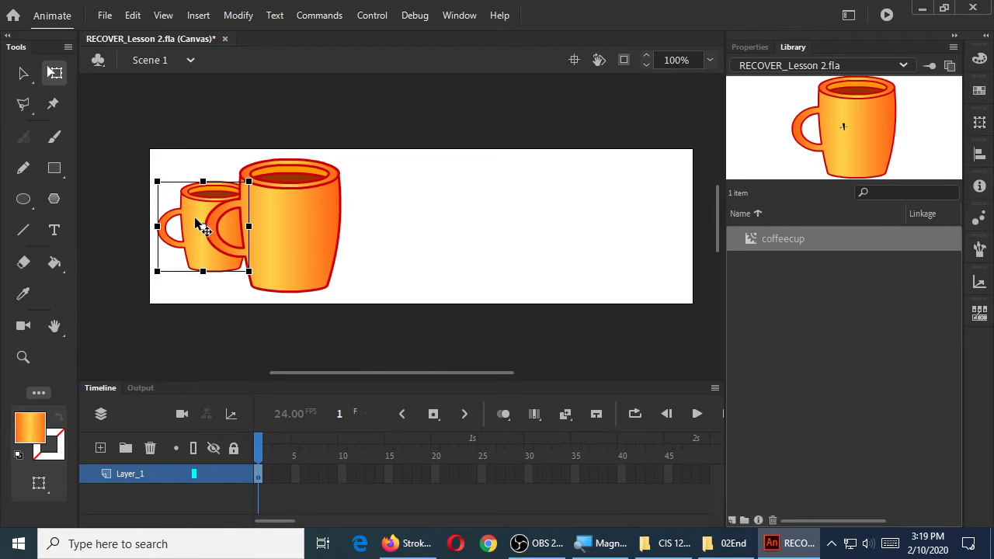
left_click(24, 73)
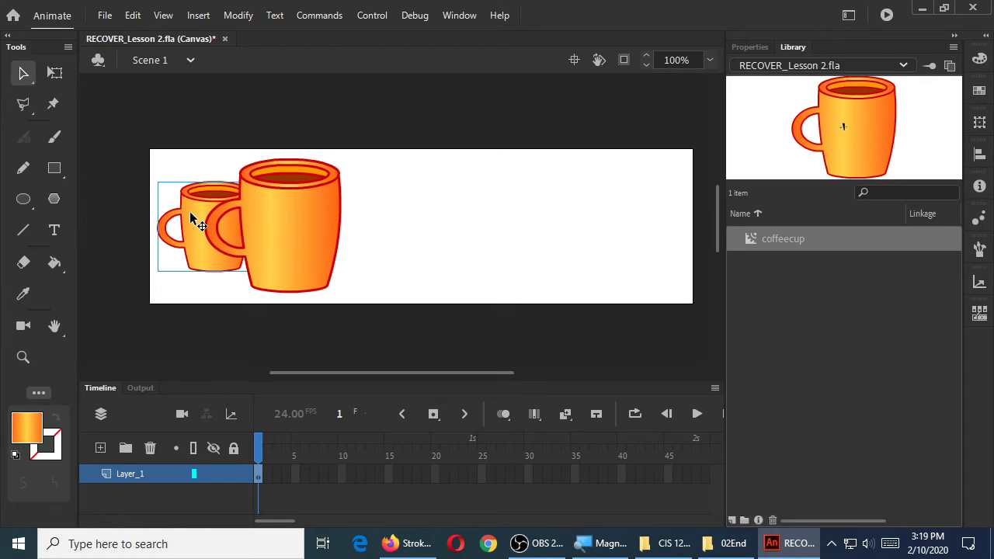
left_click(751, 48)
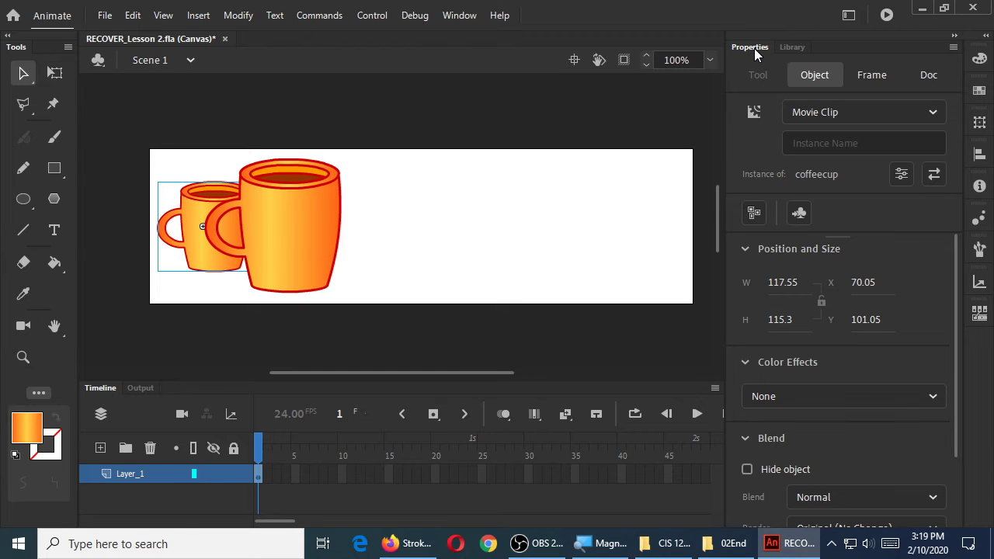
left_click(936, 397)
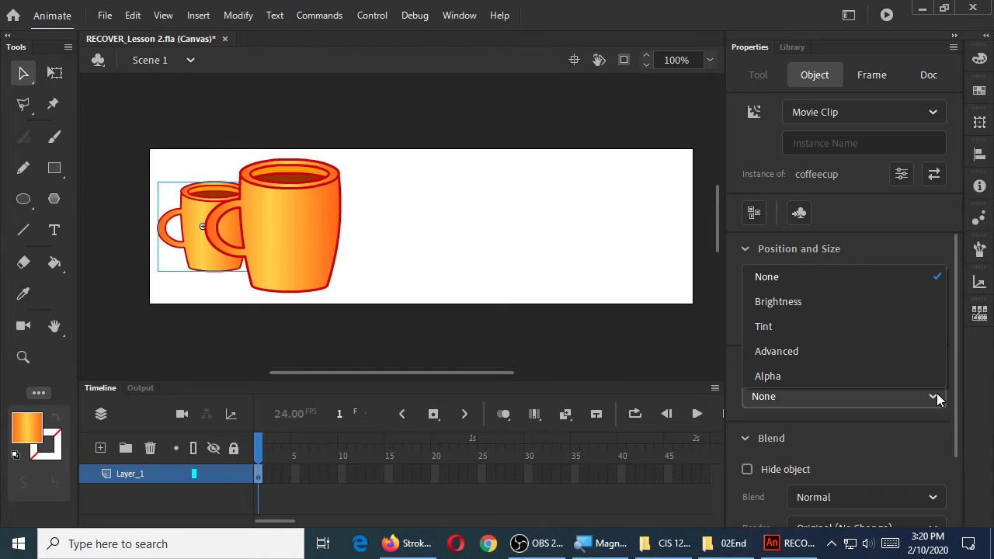
left_click(791, 330)
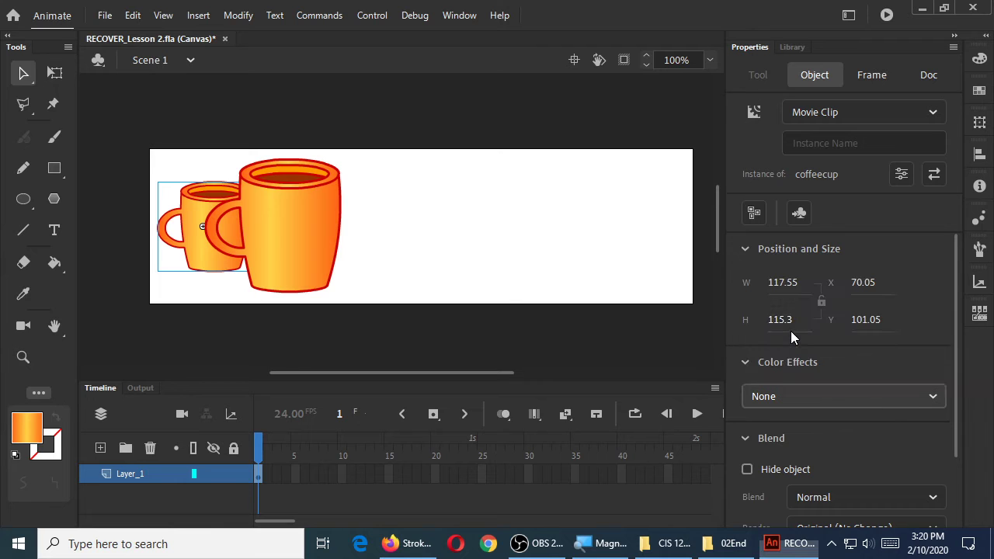
mouse_move(846, 443)
left_mouse_down()
mouse_move(799, 442)
mouse_move(840, 441)
left_mouse_up()
left_click_drag(940, 475, 854, 473)
left_click_drag(940, 506, 888, 509)
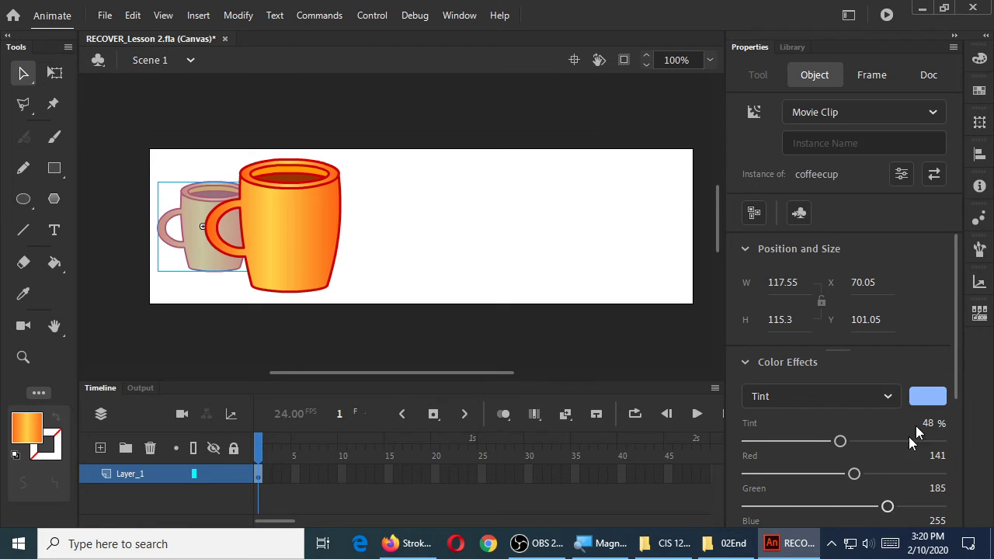
left_click_drag(954, 368, 941, 446)
scroll(941, 454, "down", 3)
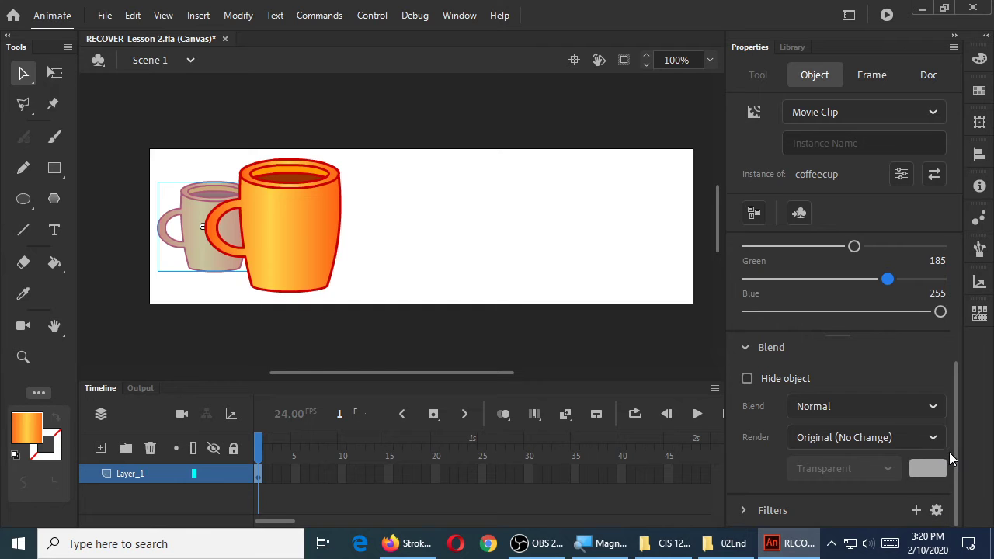
scroll(955, 392, "up", 3)
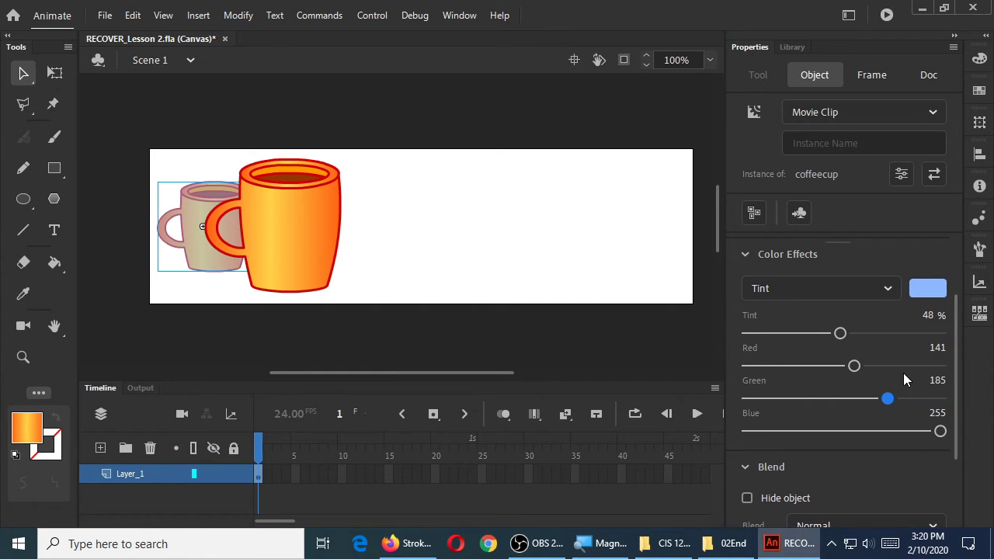
left_click_drag(936, 431, 859, 431)
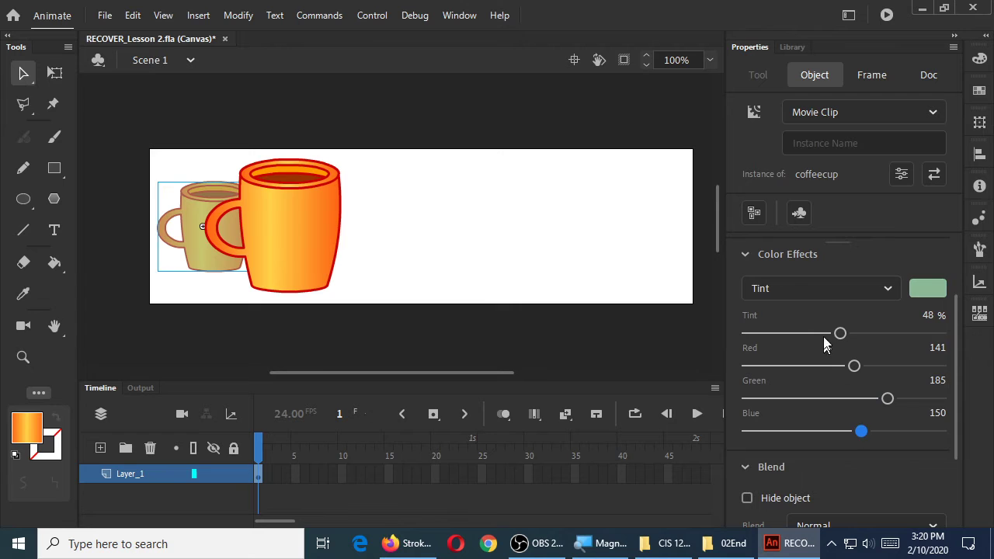
left_click_drag(840, 333, 893, 366)
left_click(852, 292)
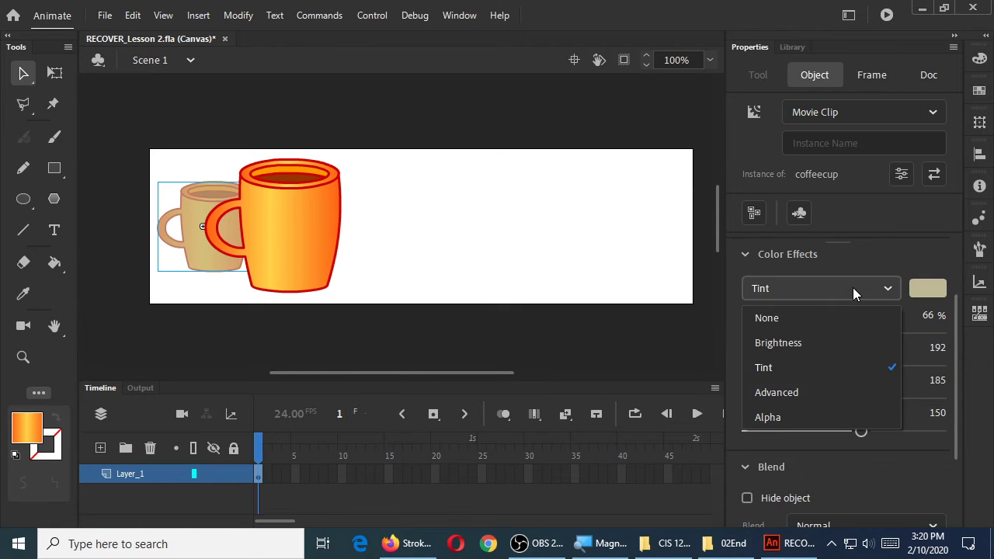
left_click(819, 319)
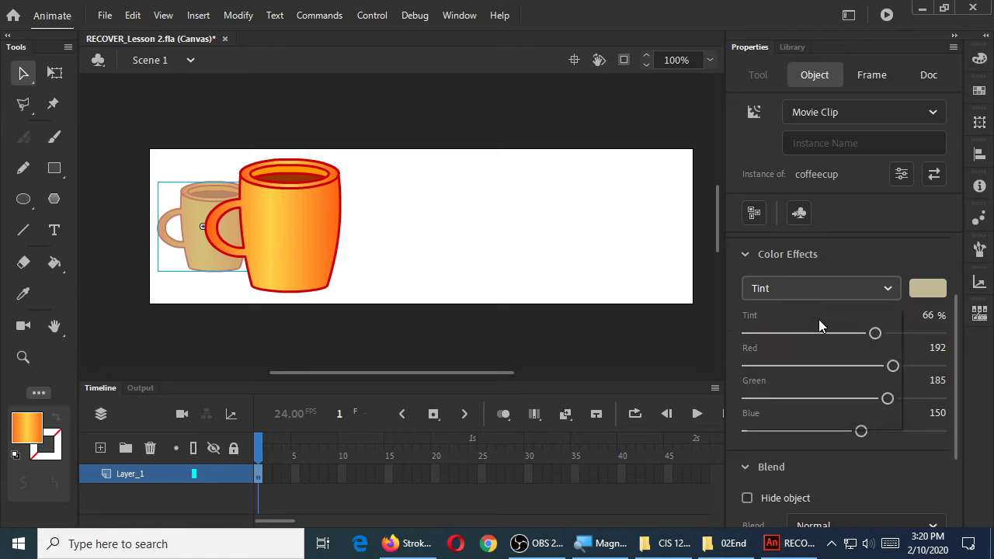
left_click(828, 310)
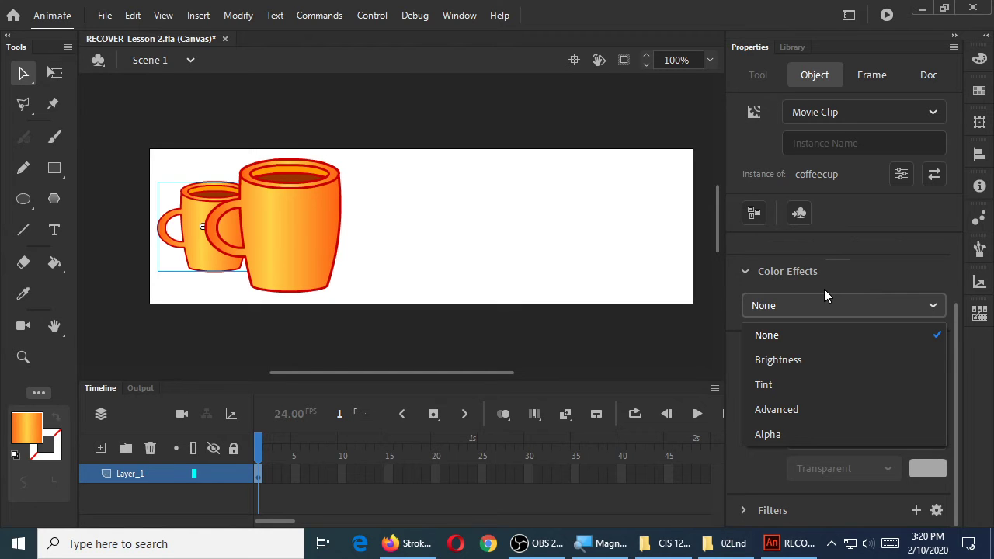
Keep no colour effect on the small cup and add a Blur filter to it.
left_click(825, 302)
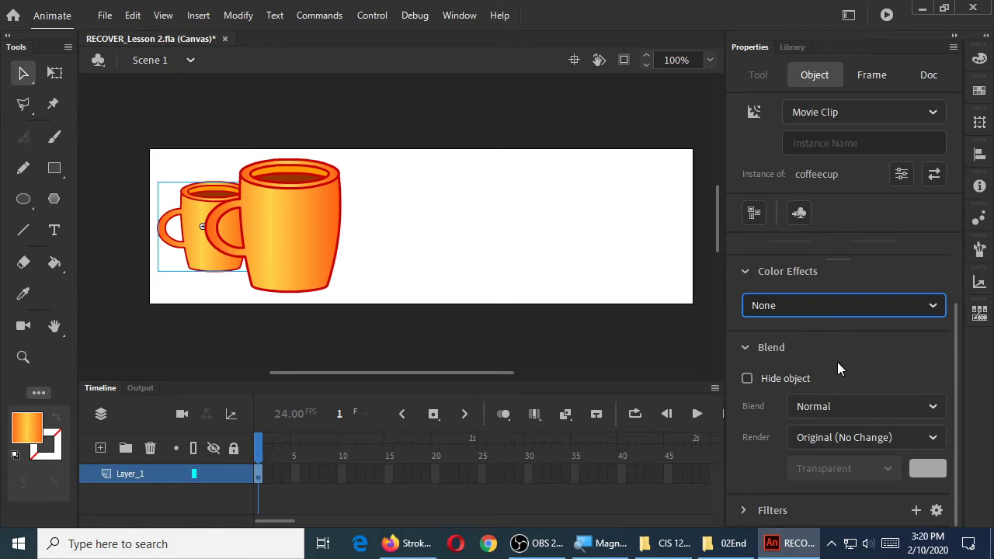
scroll(829, 427, "down", 1)
left_click(779, 510)
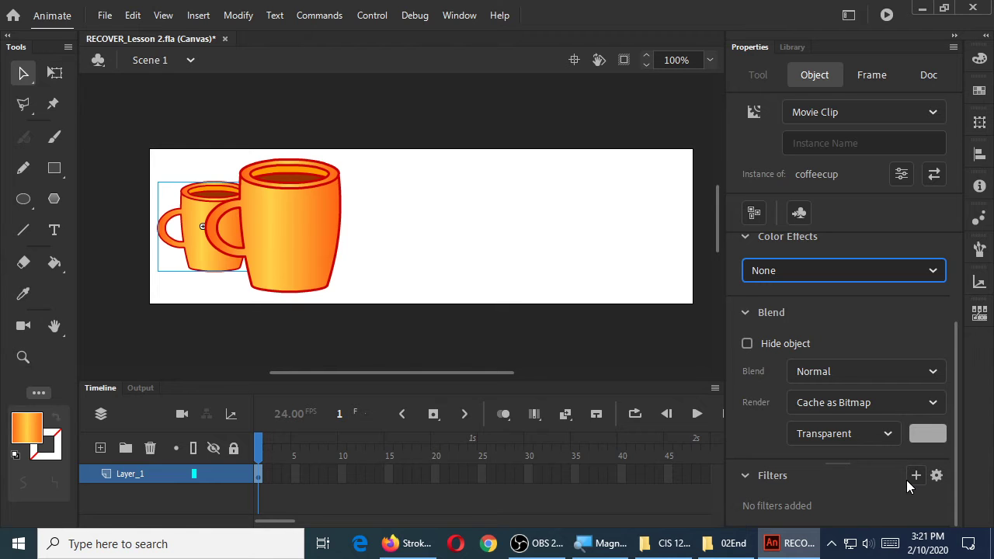
left_click(913, 477)
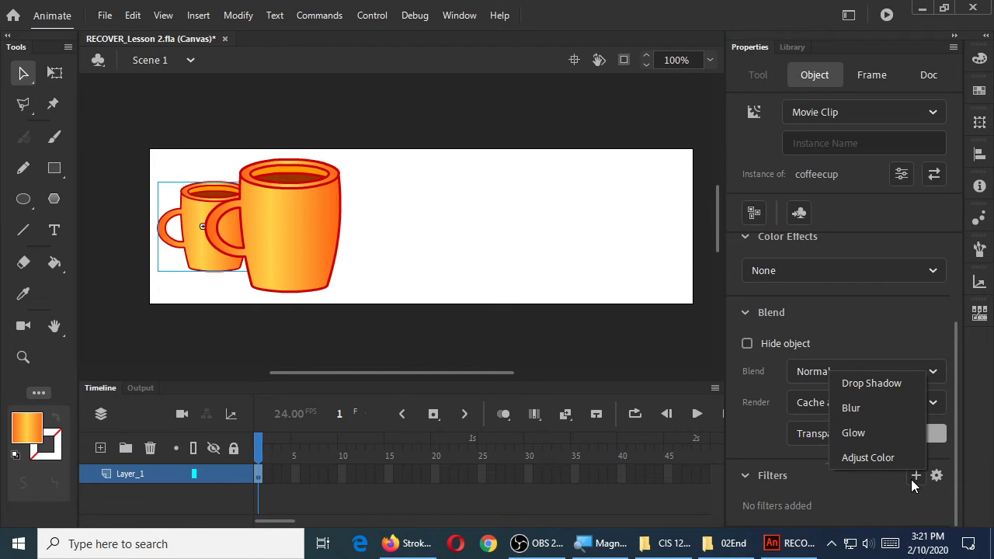
left_click(864, 415)
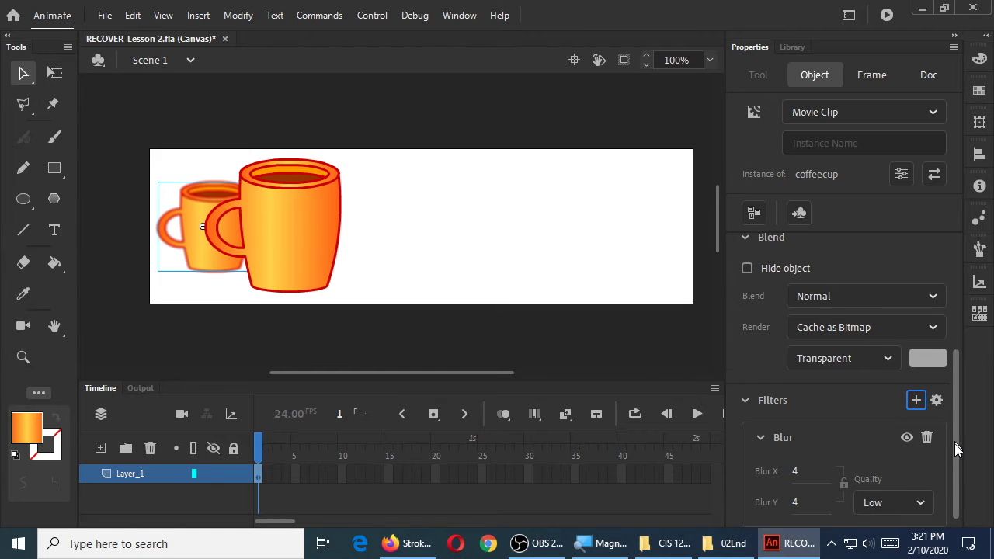
Set the small cup's Blur X and Blur Y both to 2.
scroll(847, 465, "down", 1)
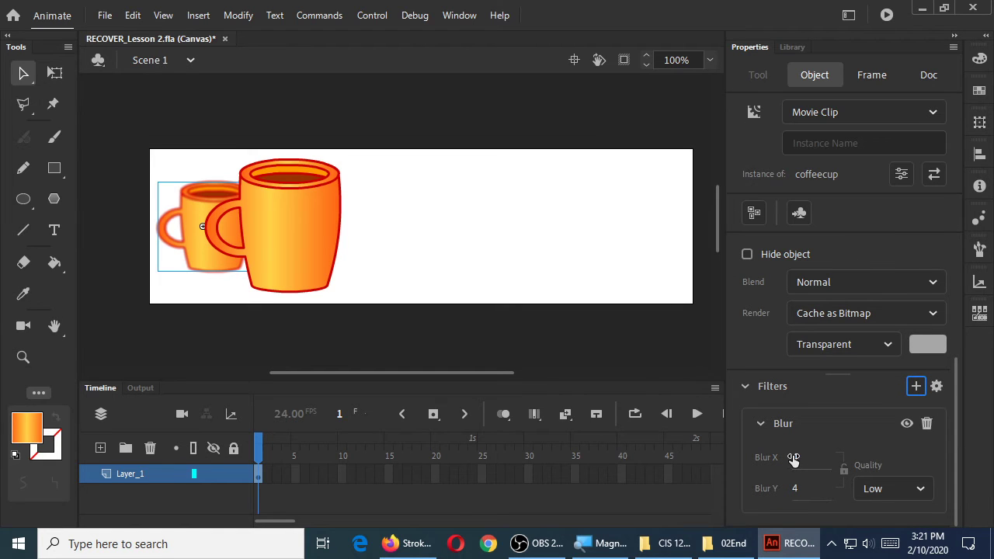
left_click_drag(793, 459, 797, 460)
type("9")
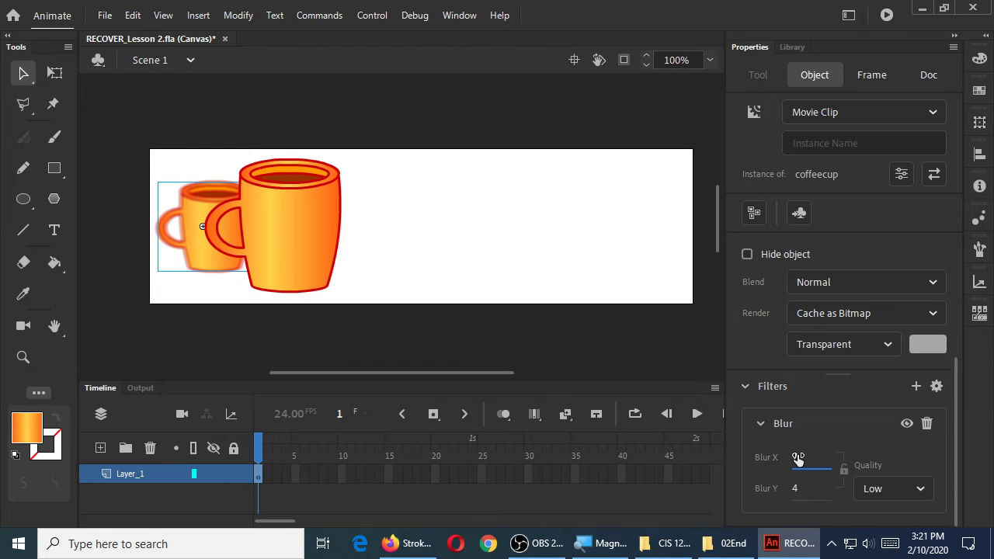
left_click_drag(797, 458, 808, 459)
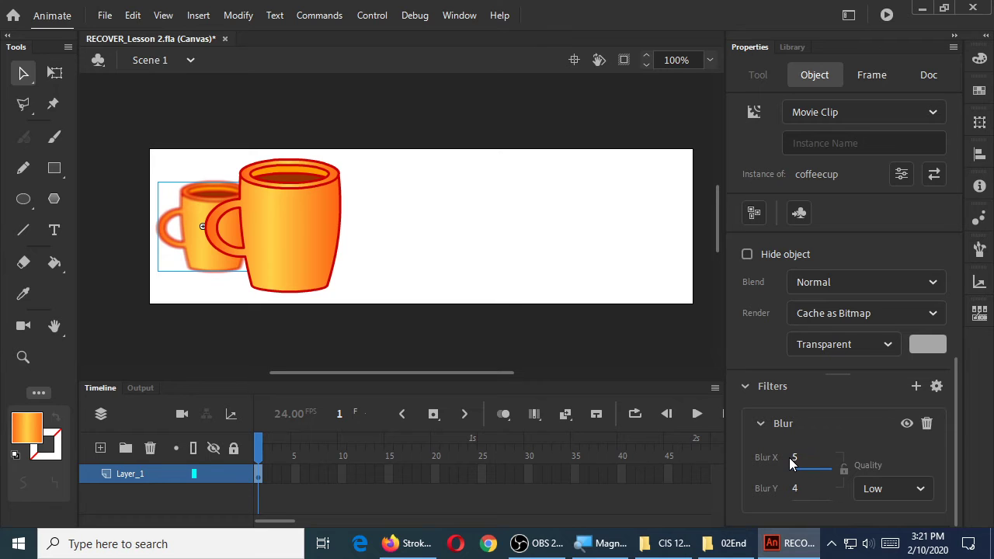
left_click_drag(793, 458, 785, 460)
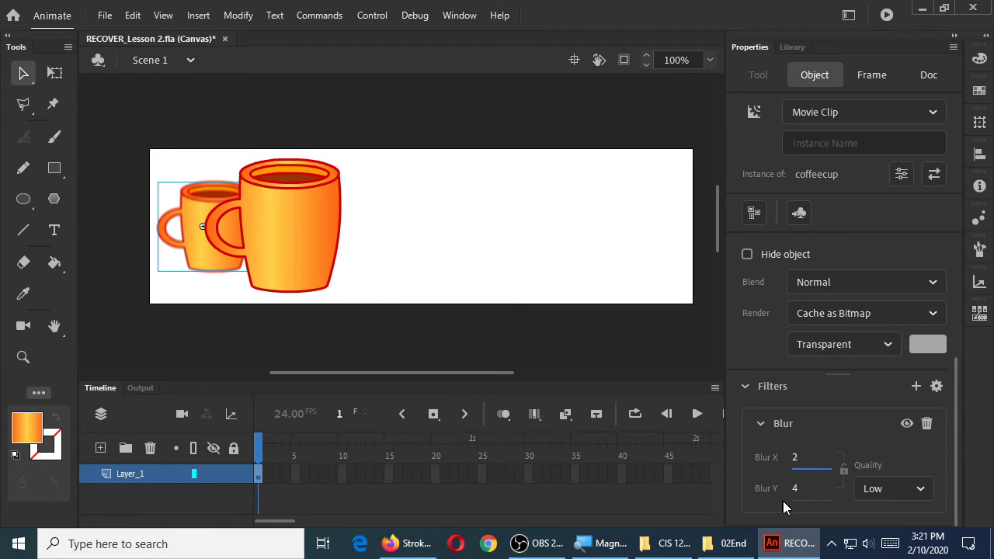
left_click_drag(792, 495, 786, 490)
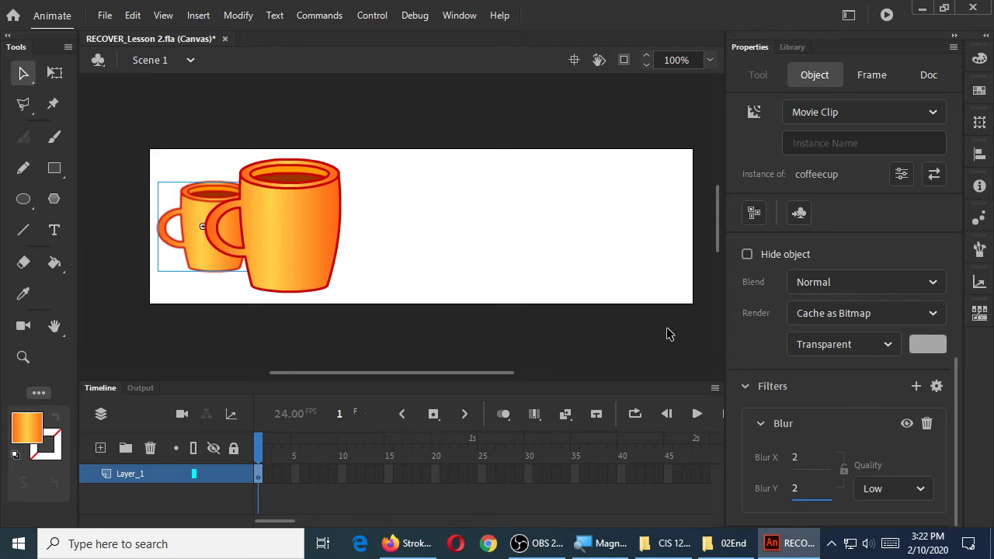
left_click(640, 328)
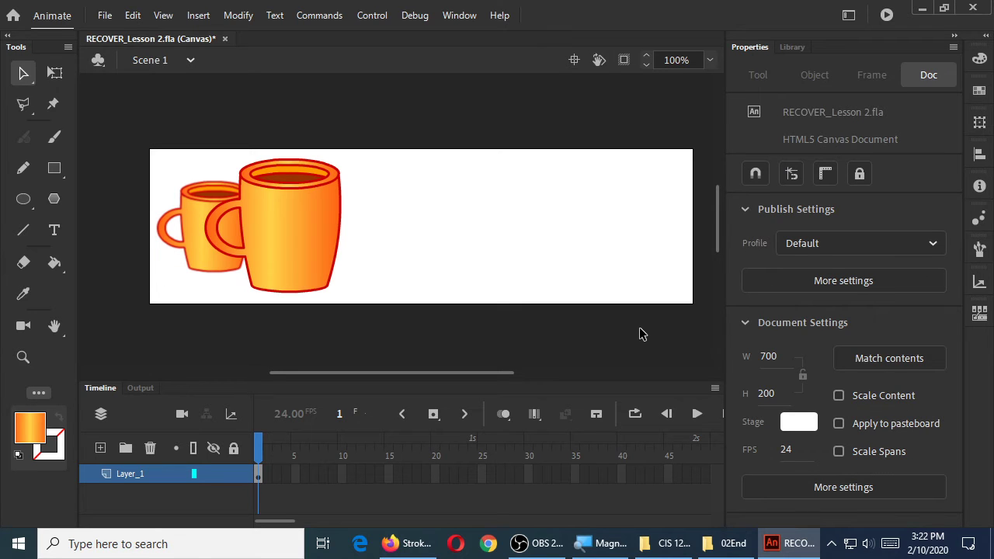
Save the banner with Ctrl+S and begin renaming Layer_1.
key("ctrl+s")
double_click(127, 475)
Name the mugs' layer 'cup' and lock it.
type("cup")
key("Return")
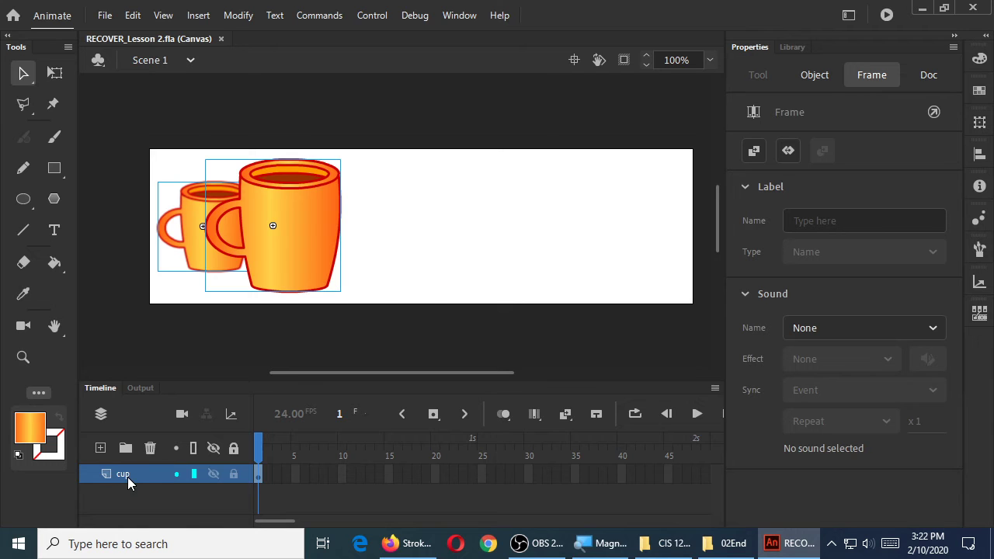
left_click(233, 473)
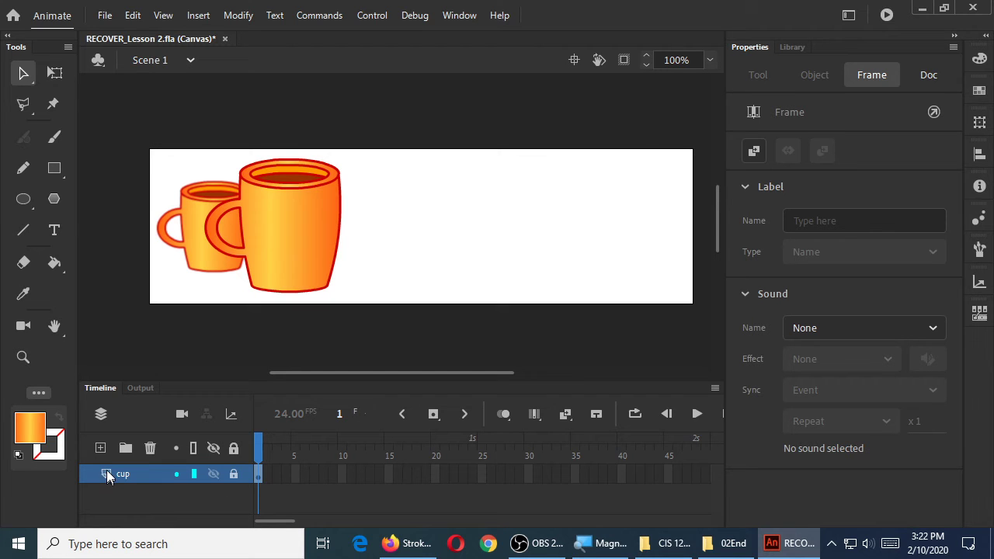
Add a new layer named 'text' above the cup layer.
left_click(100, 449)
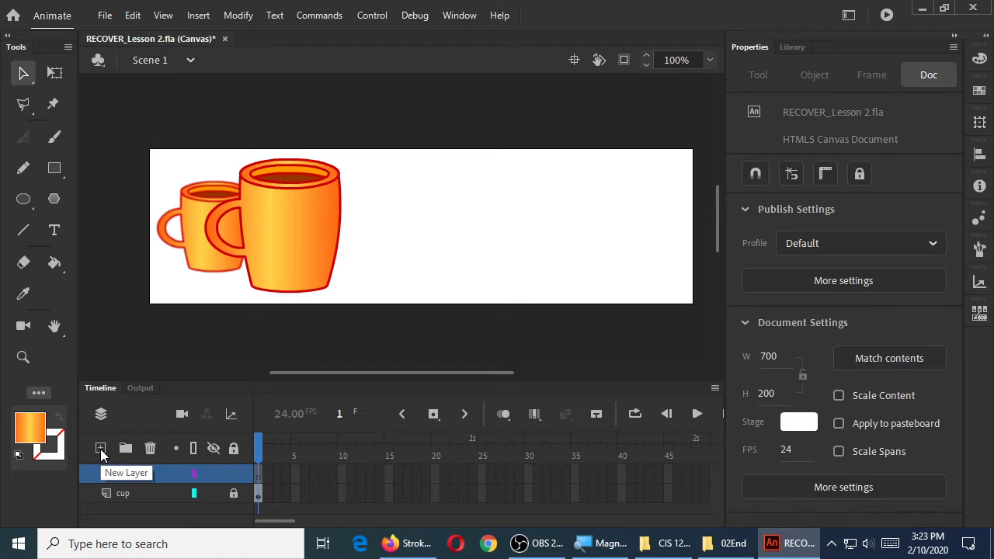
double_click(126, 475)
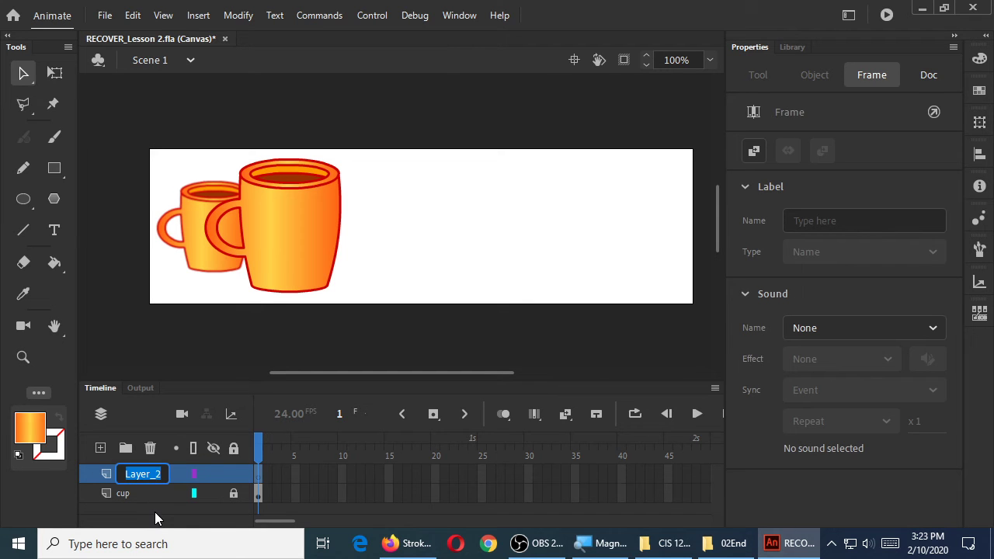
type("text")
key("Return")
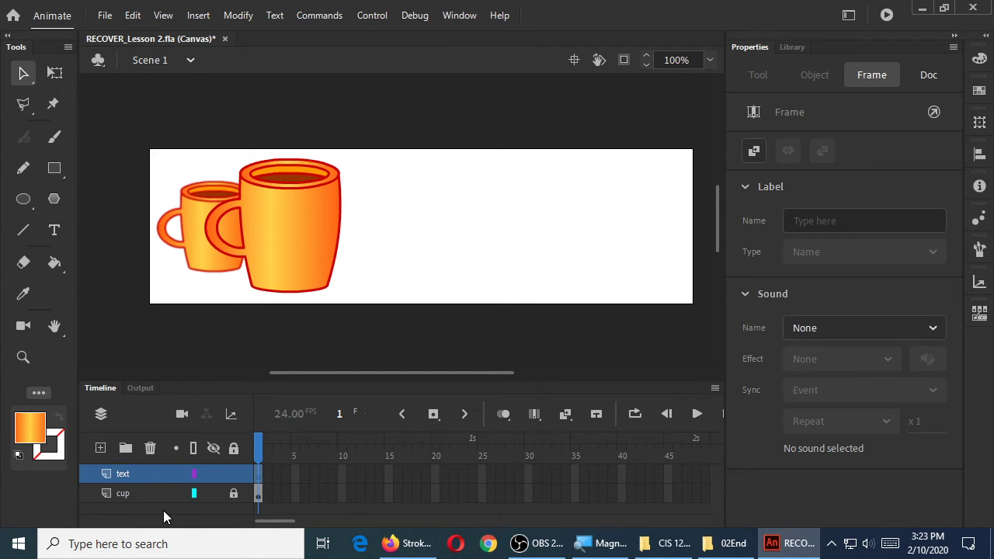
left_click(174, 508)
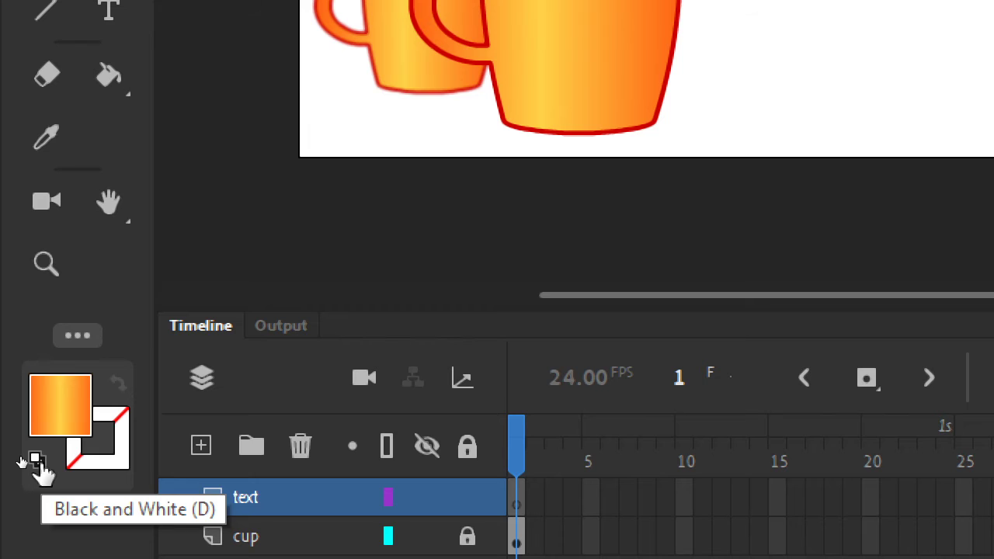
Reset to default colours and swap them so fill is black and stroke white, saving the file.
left_click(35, 460)
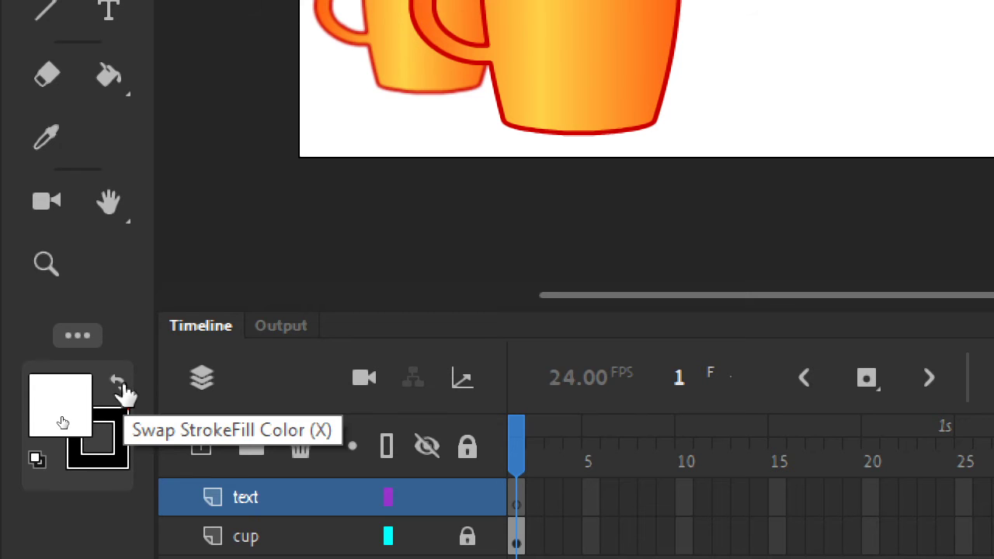
left_click(123, 388)
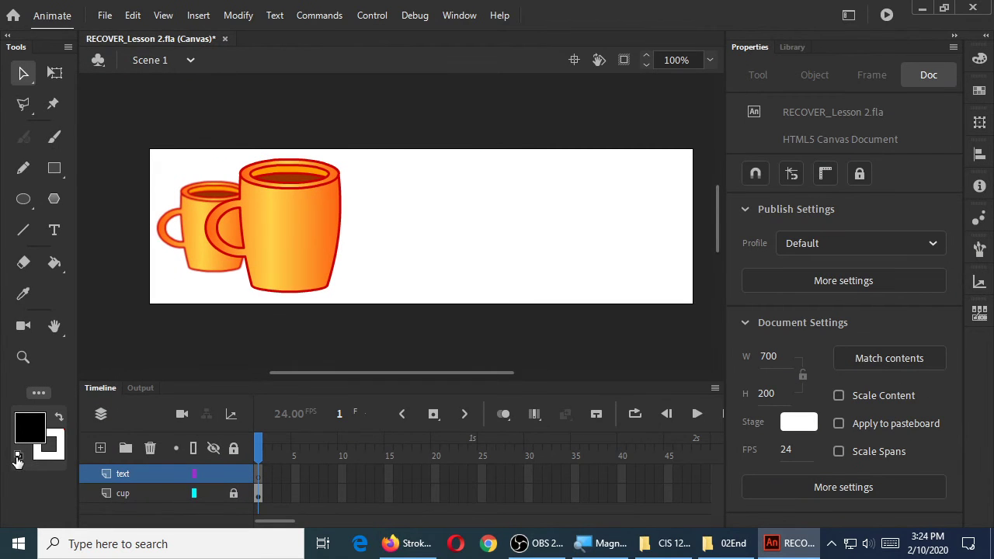
key("ctrl+s")
left_click(20, 457)
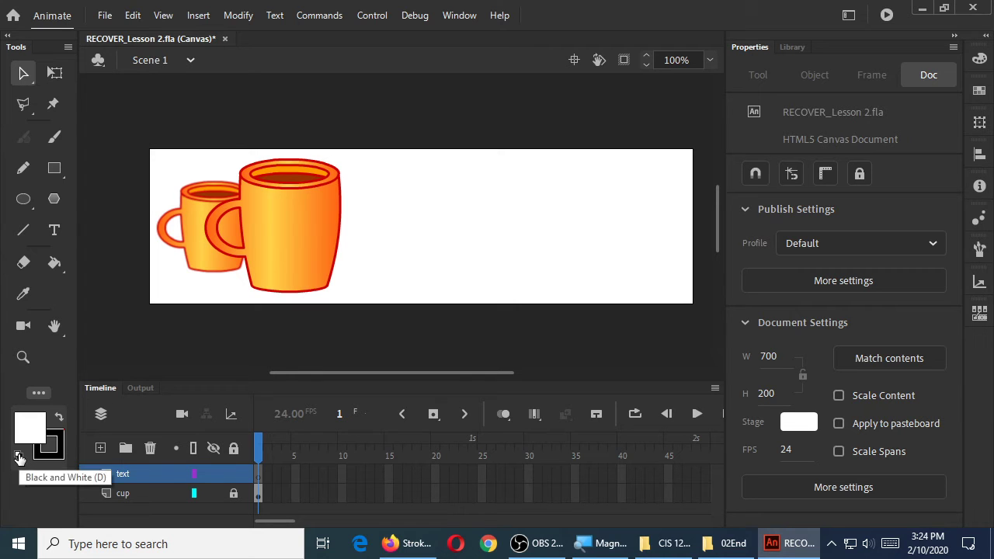
left_click(59, 419)
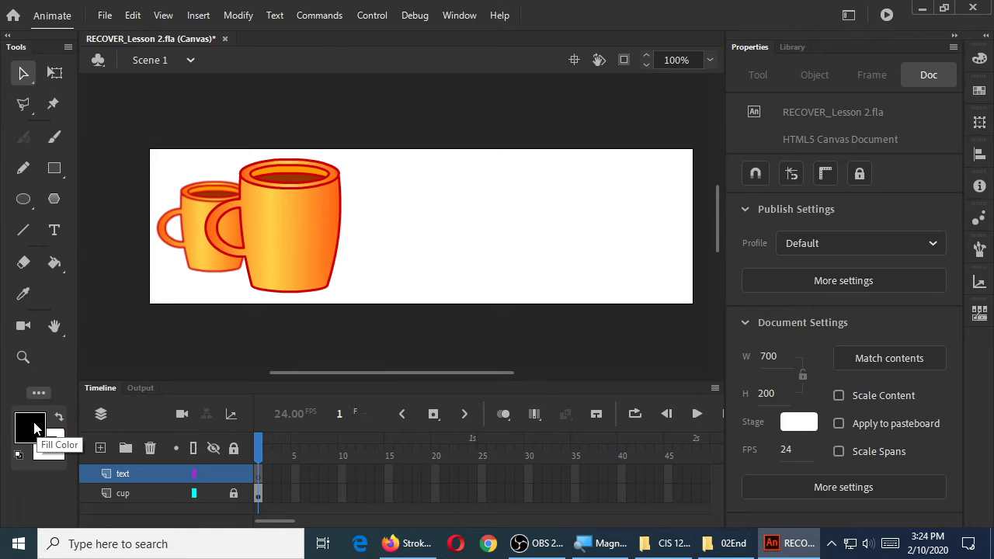
left_click(55, 232)
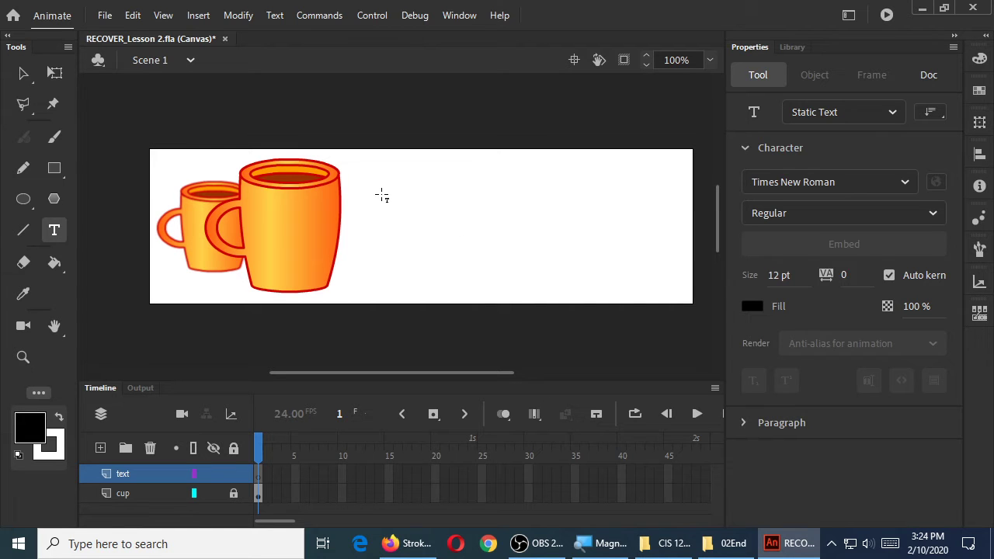
Type 'SWC Coffee' right of the cups in 72 pt Tw Cen MT Condensed Extra Bold.
left_click(381, 191)
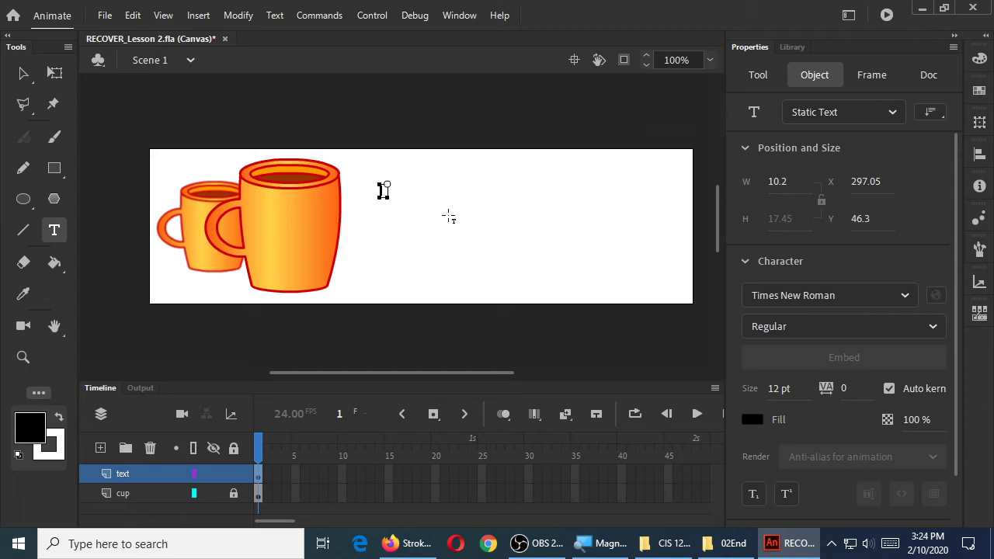
type("SWC Coffee")
key("ctrl+a")
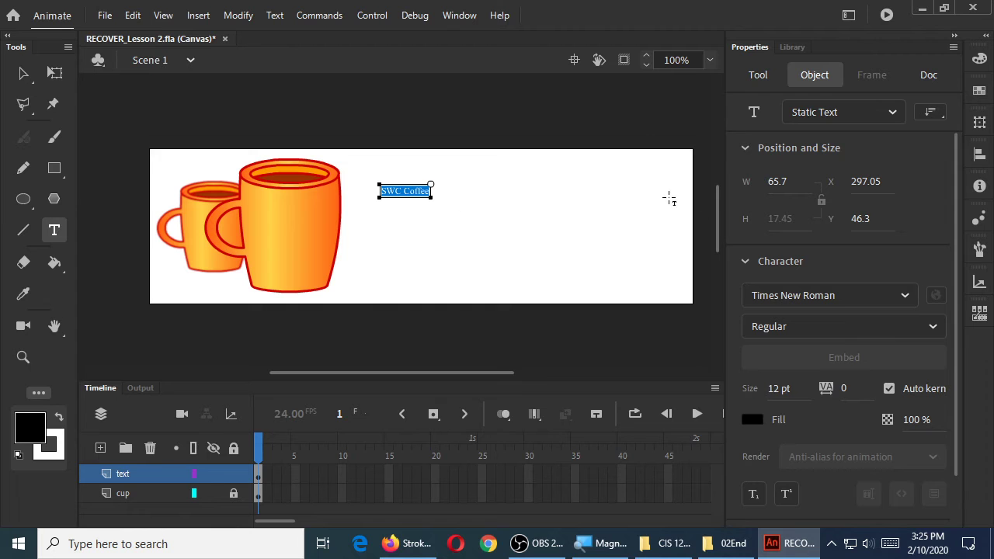
left_click_drag(787, 388, 827, 391)
left_click(905, 295)
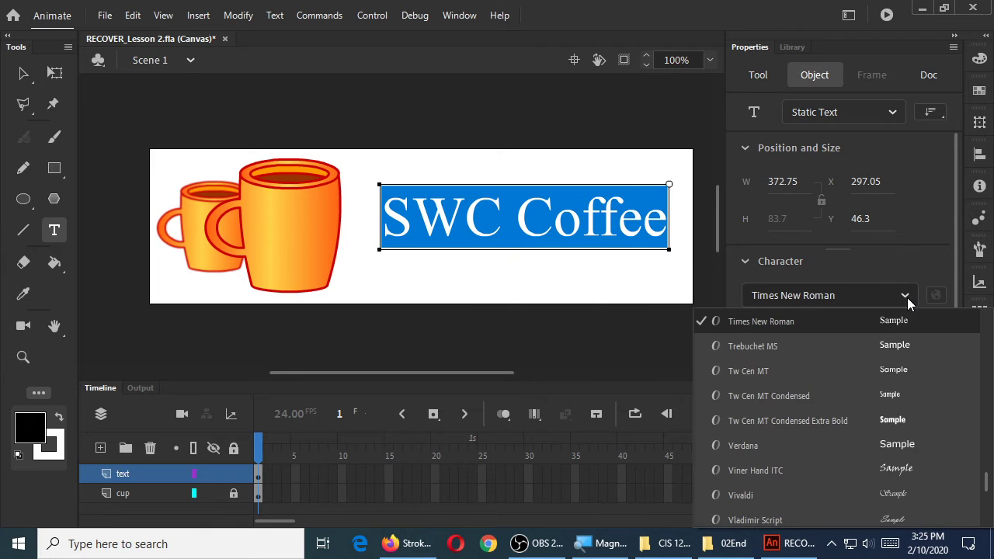
left_click(810, 419)
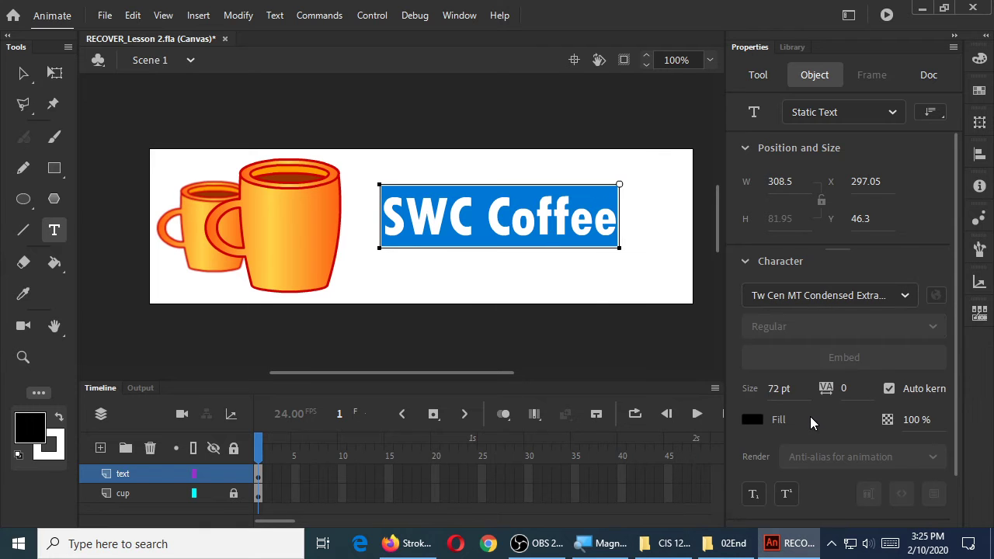
Set the SWC Coffee heading's letter spacing to 0.
left_click_drag(844, 390, 850, 395)
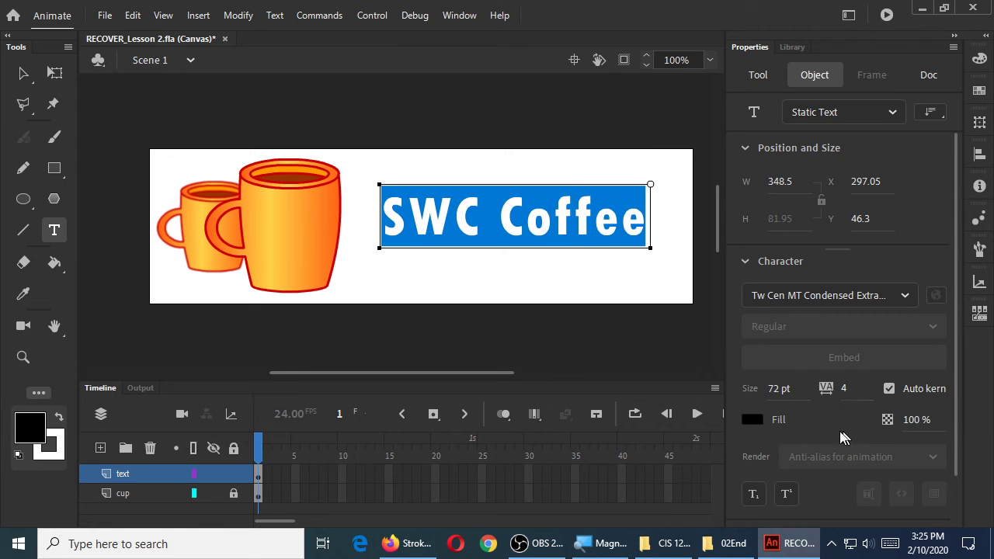
scroll(855, 392, "down", 1)
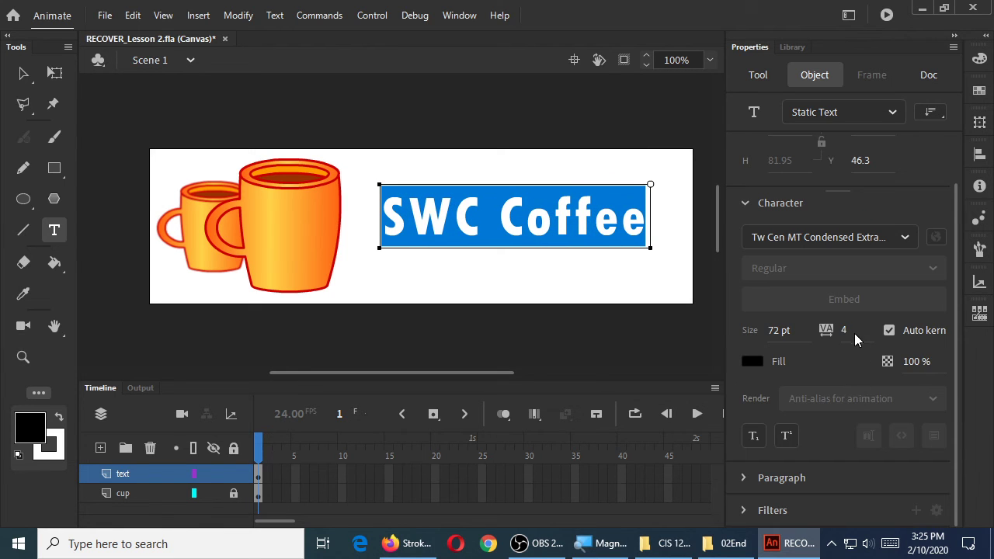
scroll(853, 331, "up", 1)
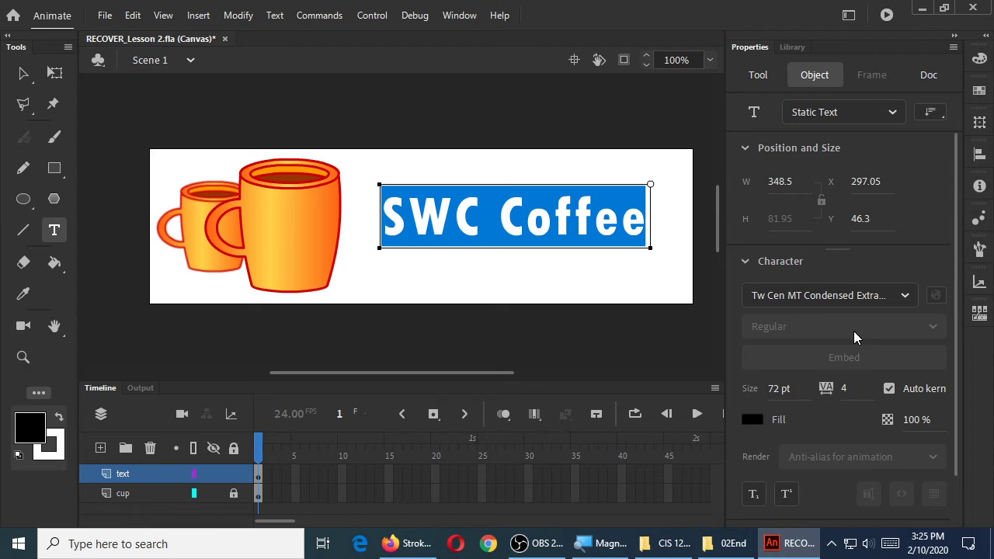
left_click(843, 389)
key("ctrl+a")
type("0")
key("Return")
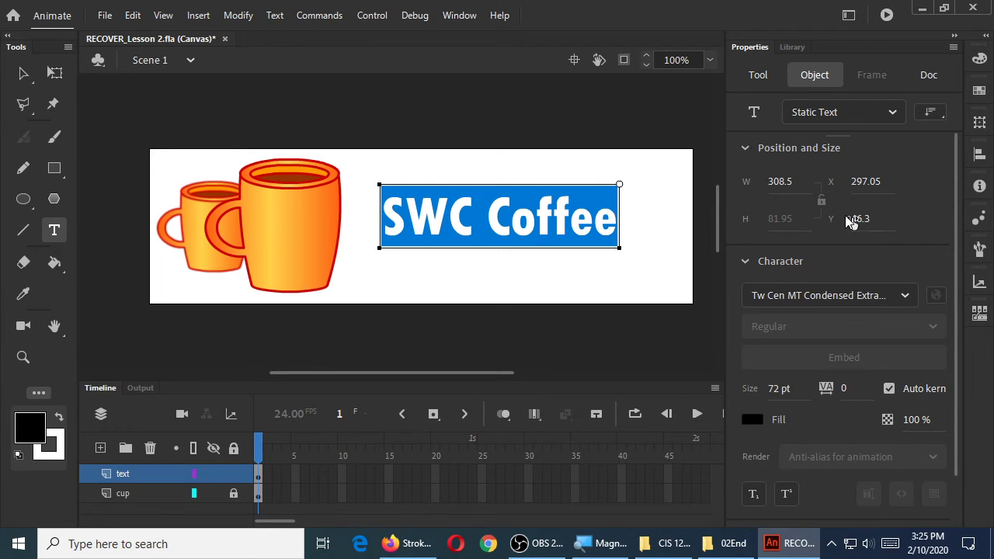
Move the SWC Coffee heading up-left, then enlarge it to 560.5 × 143.9 with Free Transform.
left_click(21, 75)
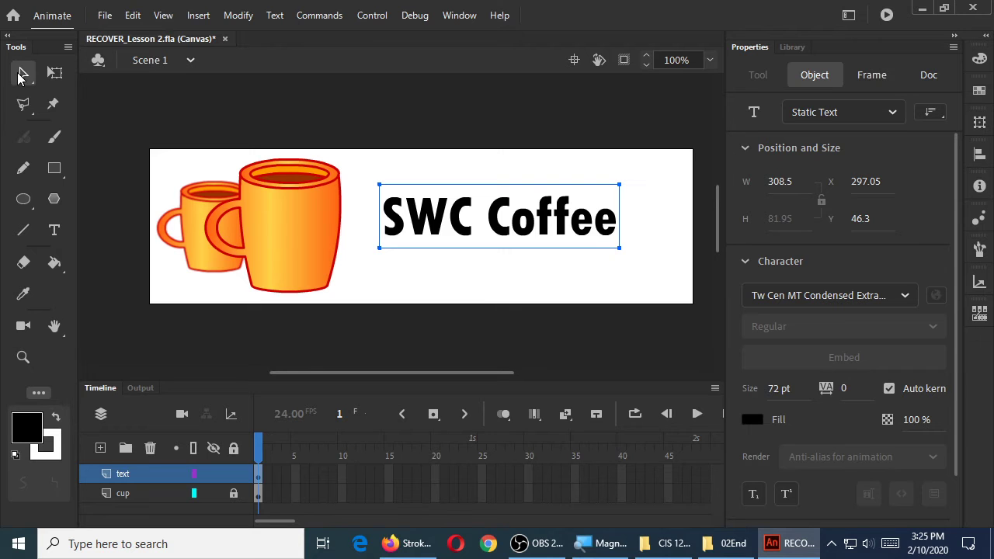
left_click_drag(602, 227, 595, 204)
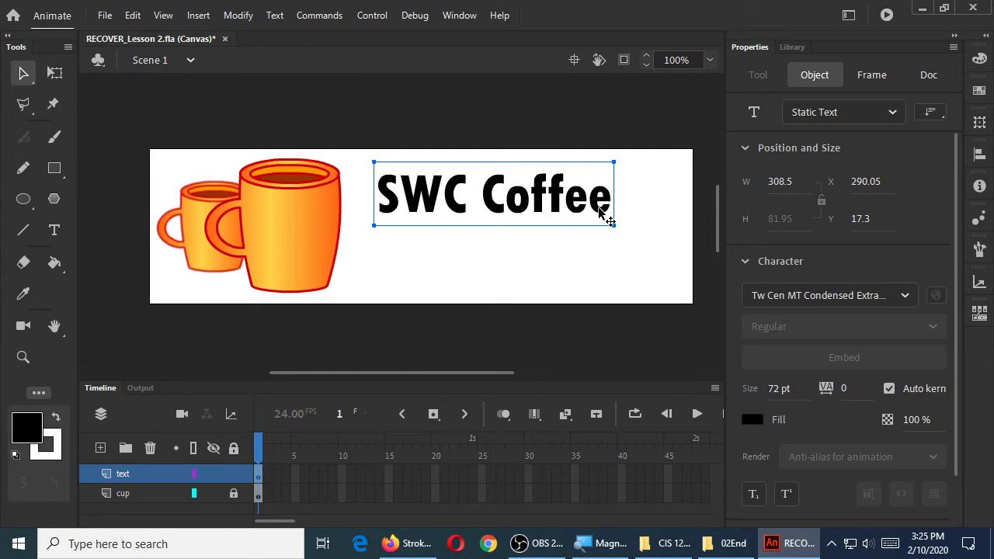
key("q")
left_click_drag(613, 225, 709, 248)
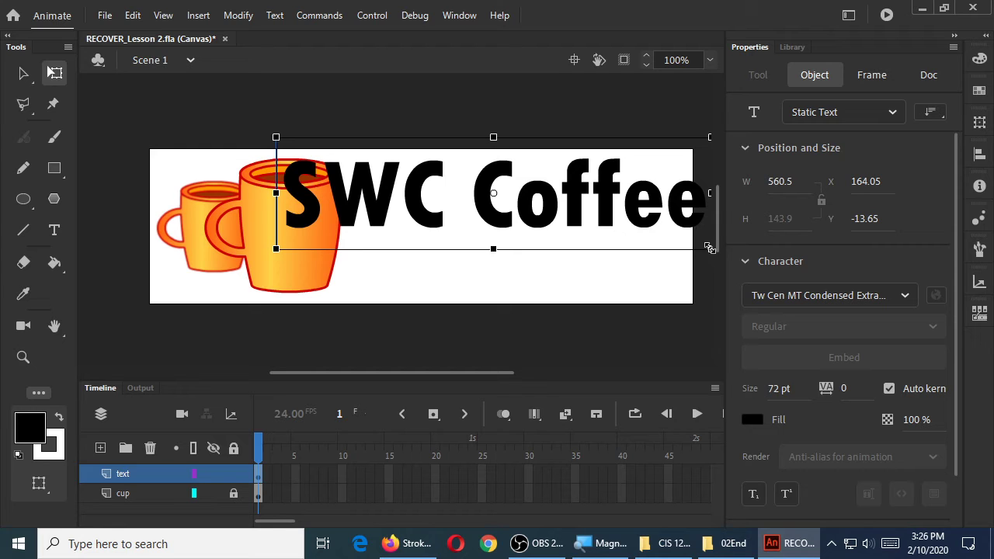
Undo the enlargement, break the heading into letters and scatter the e, f and C.
key("ctrl+z")
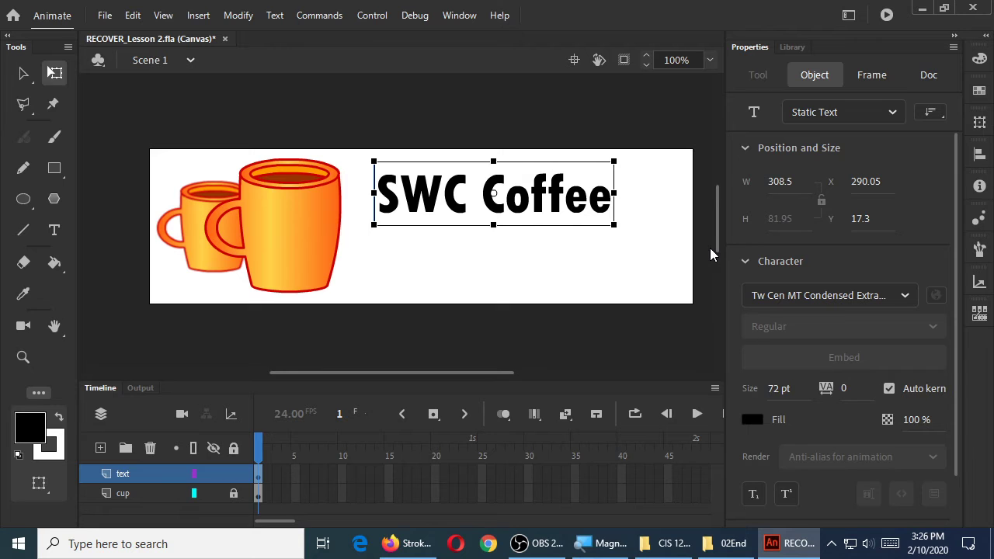
left_click(672, 249)
left_click(600, 206)
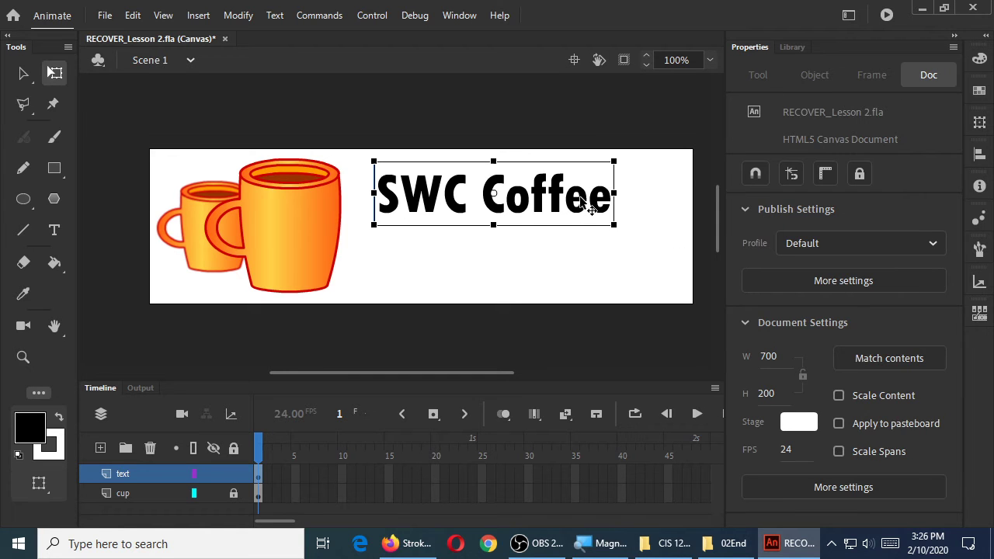
key("ctrl+b")
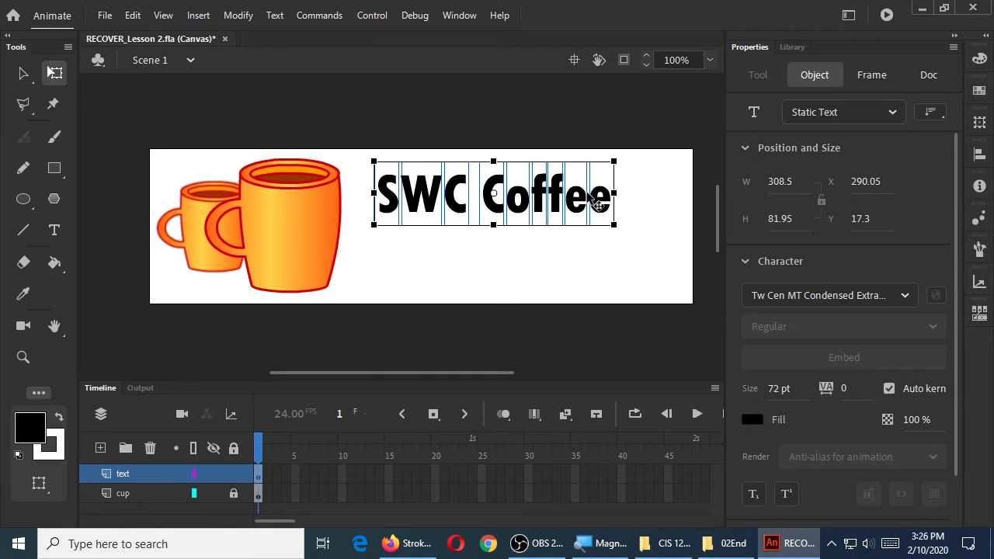
left_click(656, 188)
left_click_drag(605, 200, 611, 185)
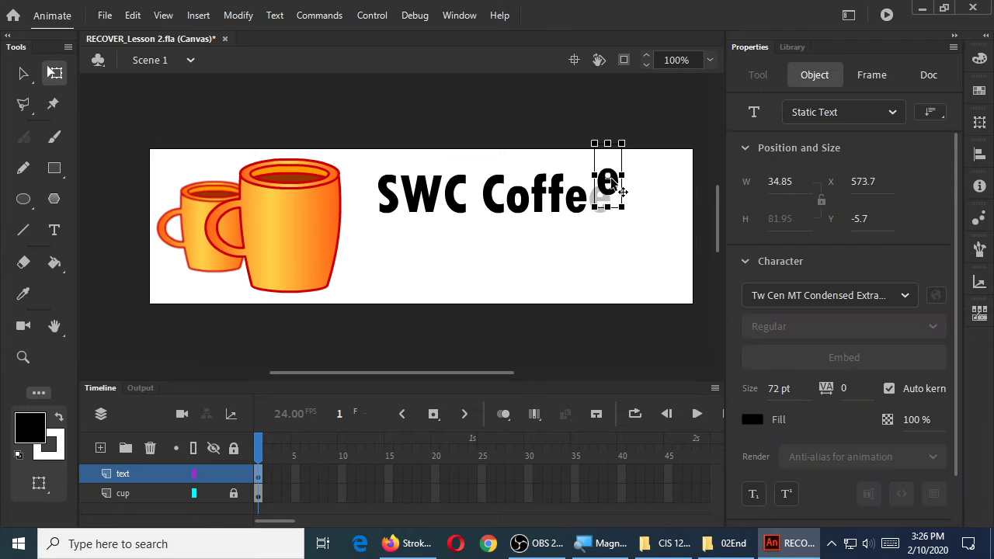
left_click_drag(553, 206, 553, 231)
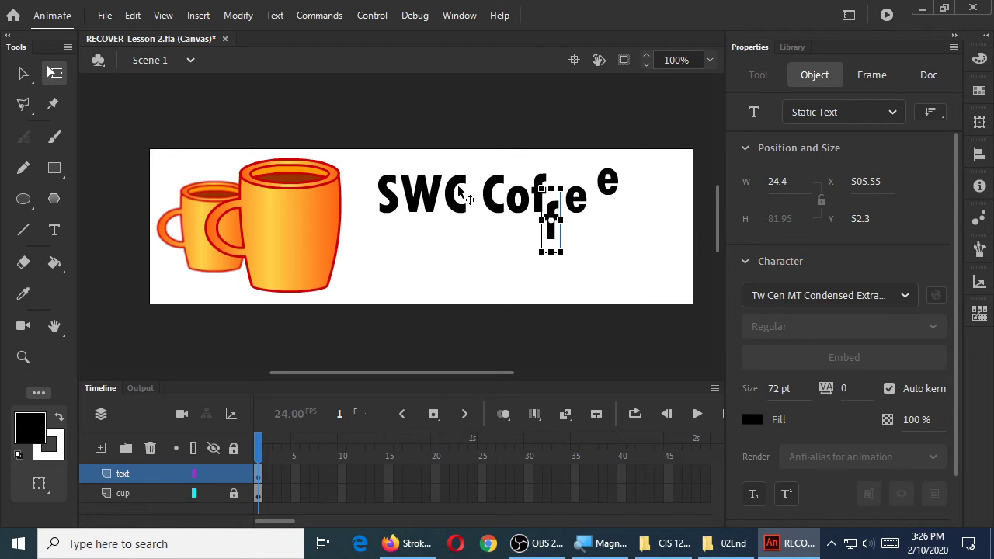
left_click_drag(458, 187, 435, 197)
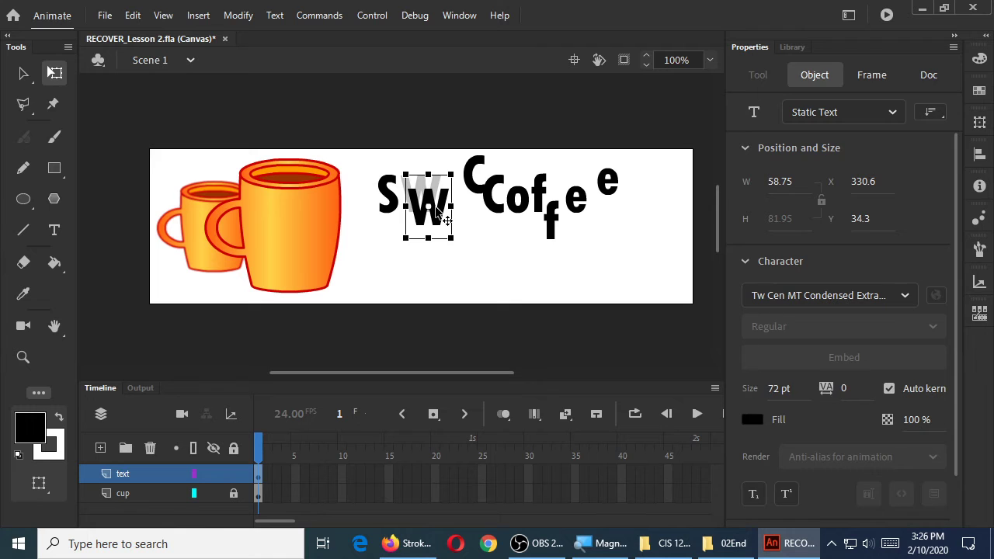
left_click(524, 264)
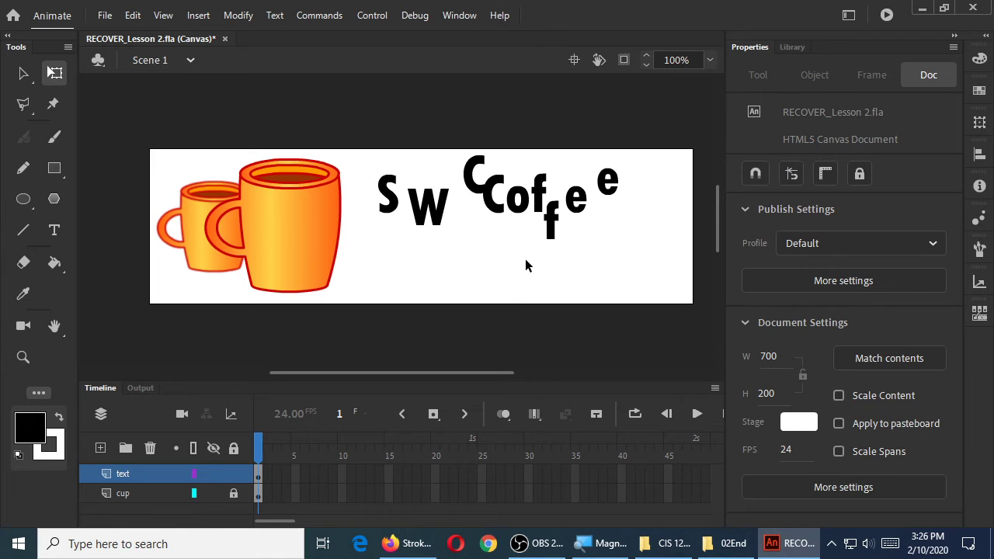
Break the scattered letters into shapes and pull points on the W and S.
left_click_drag(639, 131, 368, 283)
key("ctrl+b")
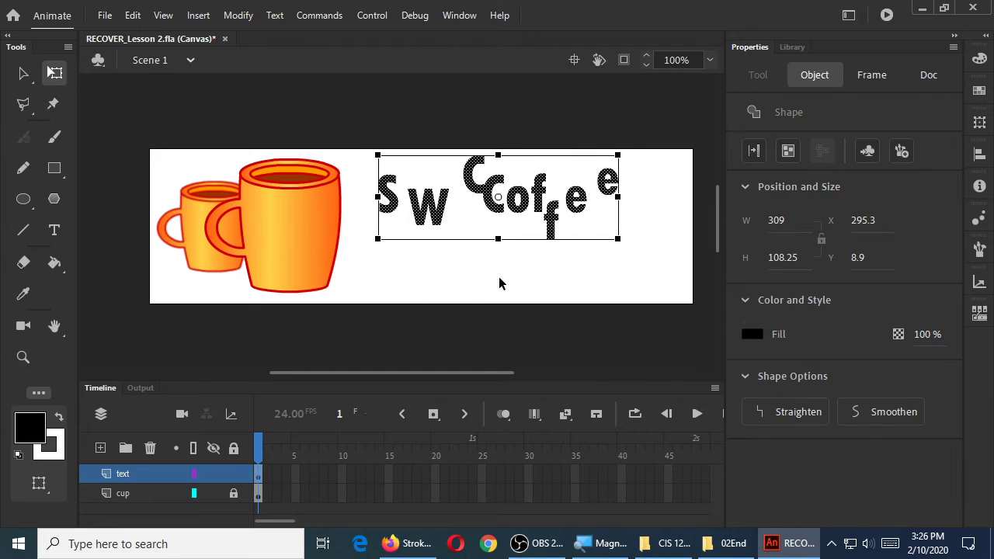
left_click(499, 282)
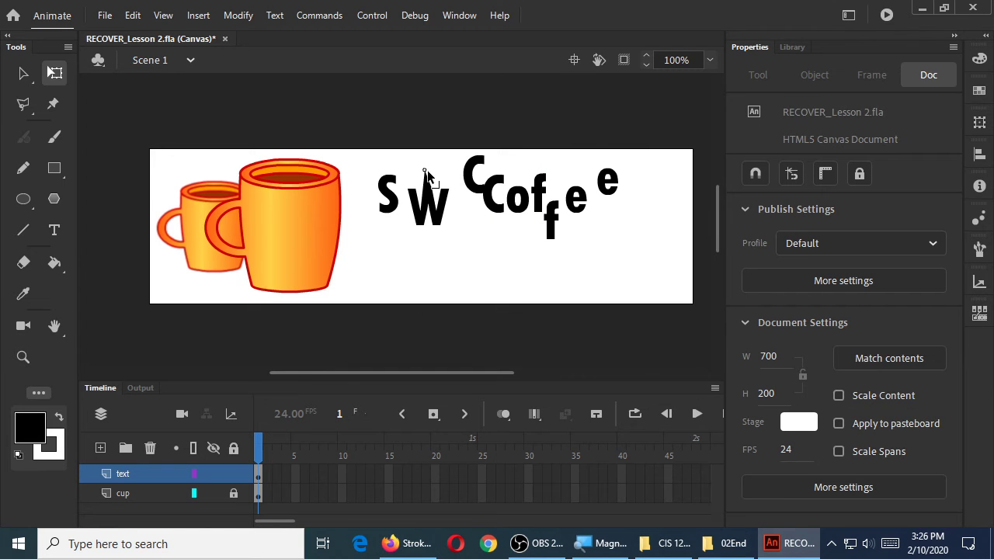
left_click_drag(443, 195, 451, 173)
left_click_drag(392, 178, 399, 176)
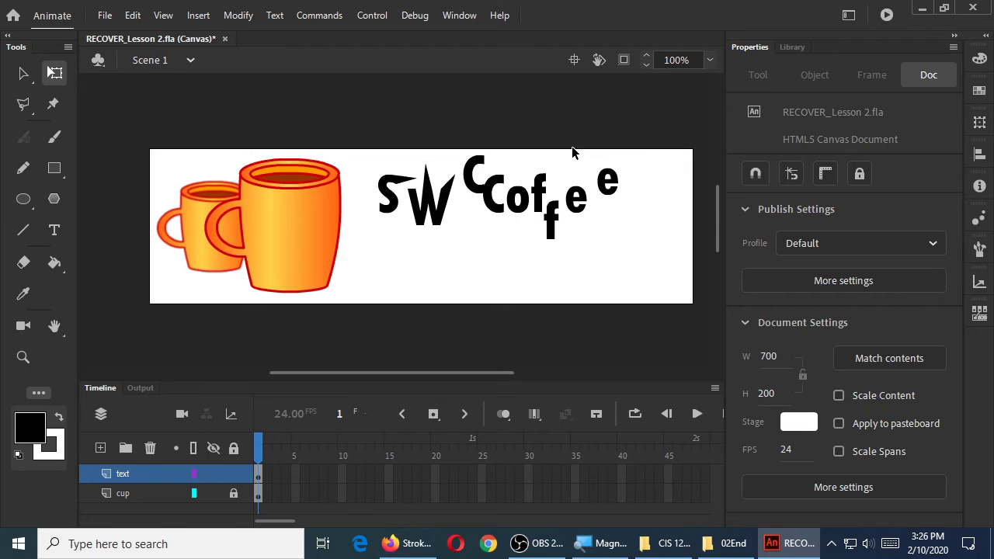
Undo back to a tidy SWC Coffee line and move it to X 300.05, Y 11.3.
key("ctrl+z")
key("ctrl+z")
key("ctrl+z")
key("ctrl+z")
key("ctrl+z")
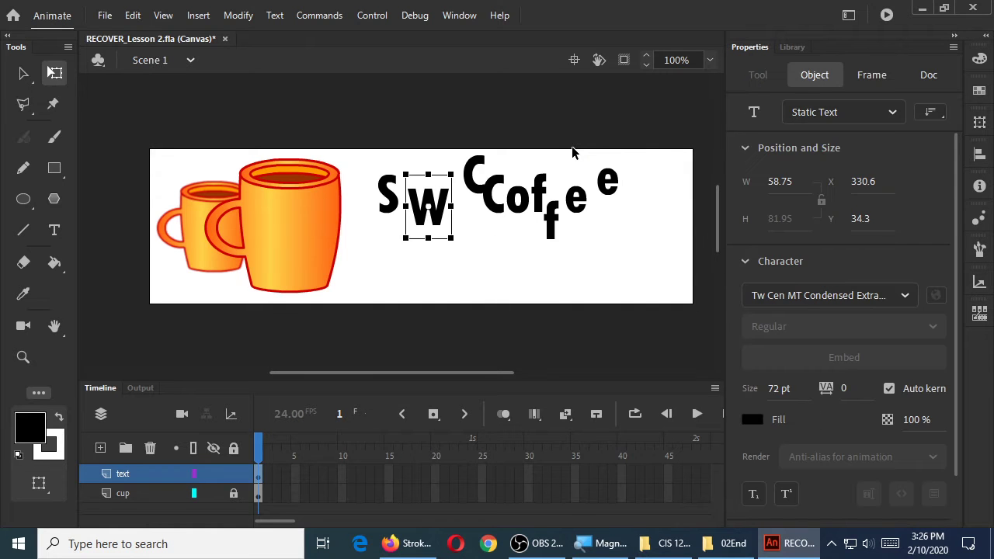
key("ctrl+z")
key("ctrl+z")
key("ctrl+z")
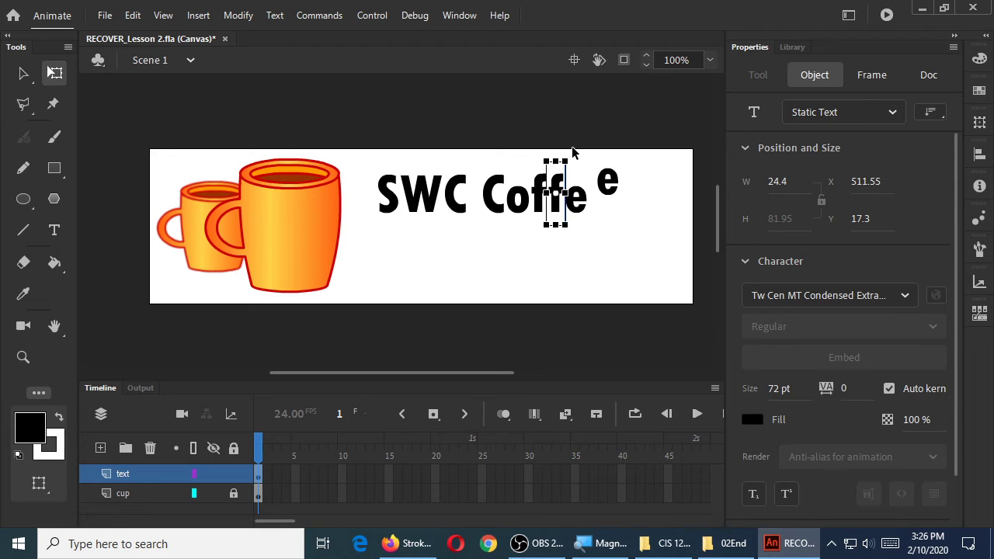
key("ctrl+z")
key("ctrl+z")
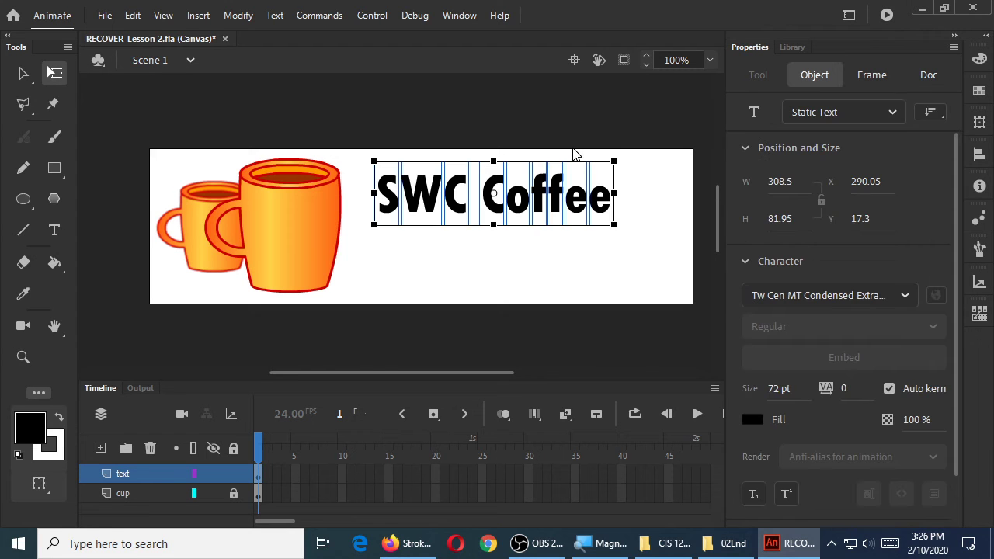
left_click(679, 177)
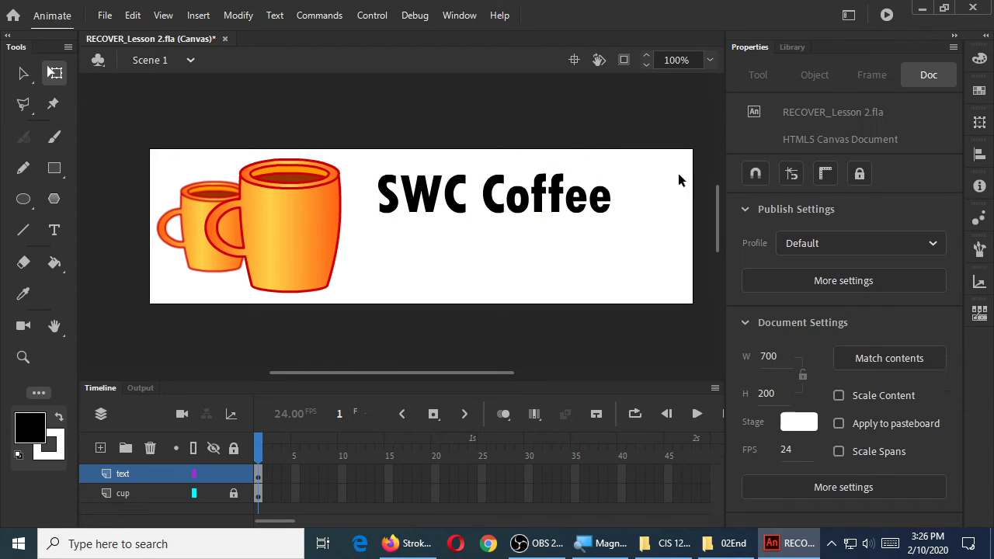
left_click(568, 204)
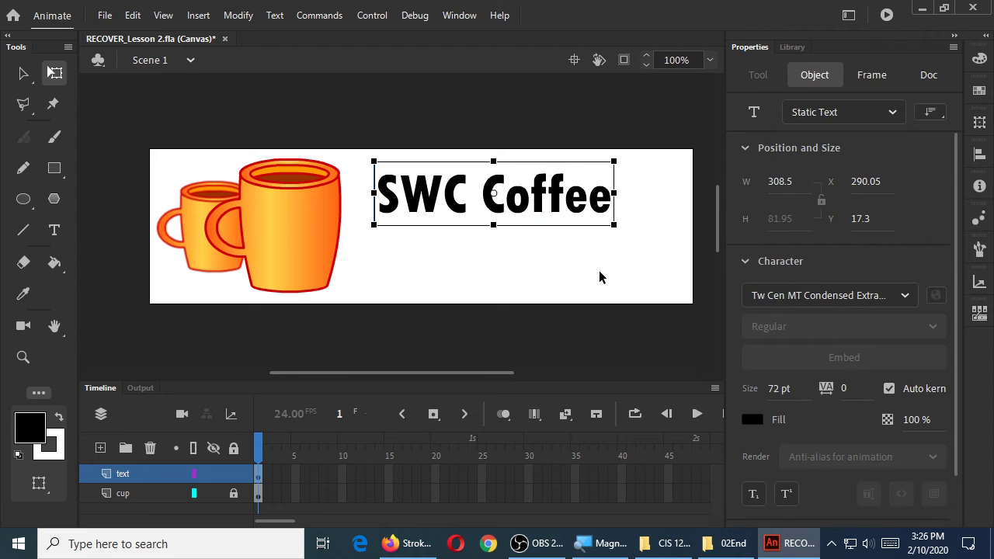
mouse_move(552, 191)
left_mouse_down()
mouse_move(567, 236)
mouse_move(646, 210)
mouse_move(562, 189)
left_mouse_up()
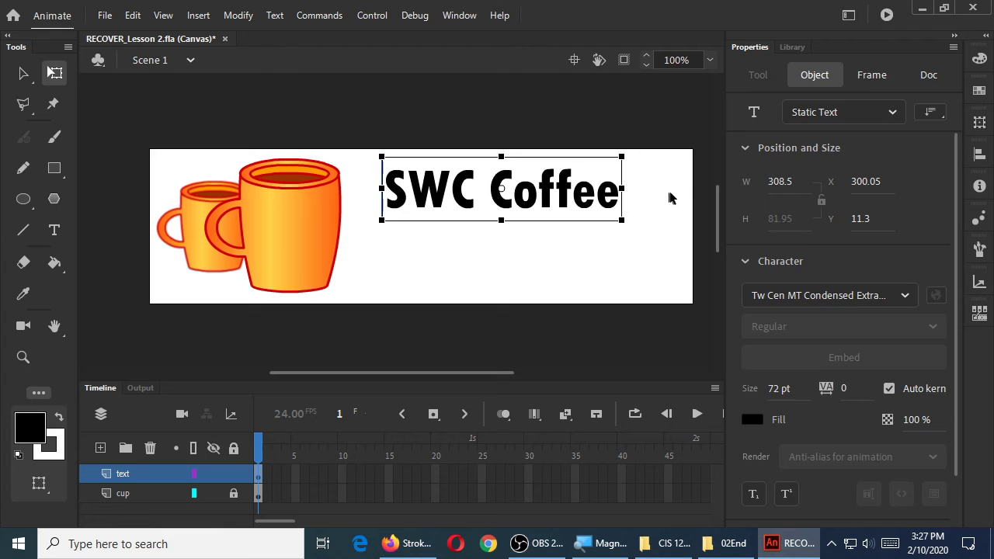
left_click(673, 197)
left_click(573, 198)
left_click(663, 197)
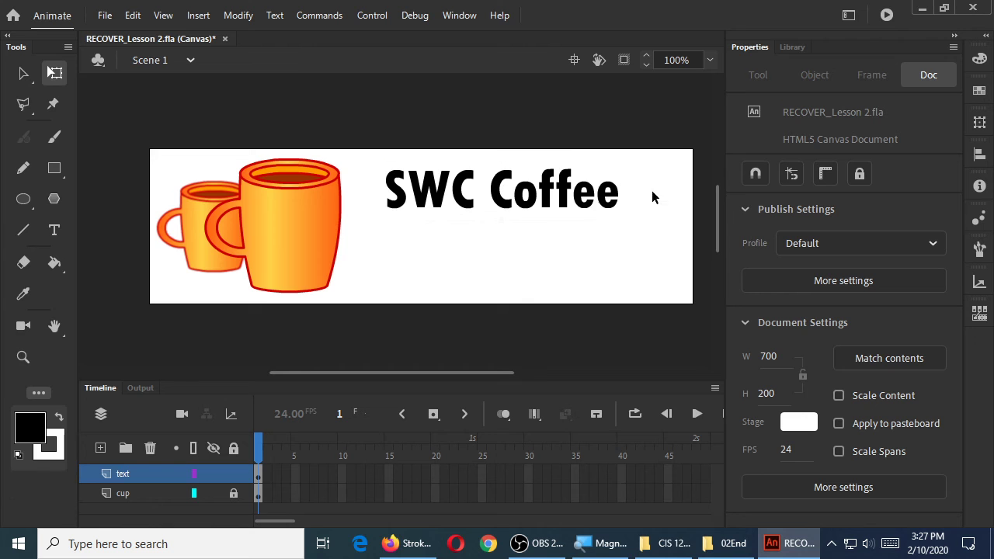
left_click(564, 194)
Break SWC Coffee into separate letters and nudge the final e back beside 'Coffe'.
right_click(565, 194)
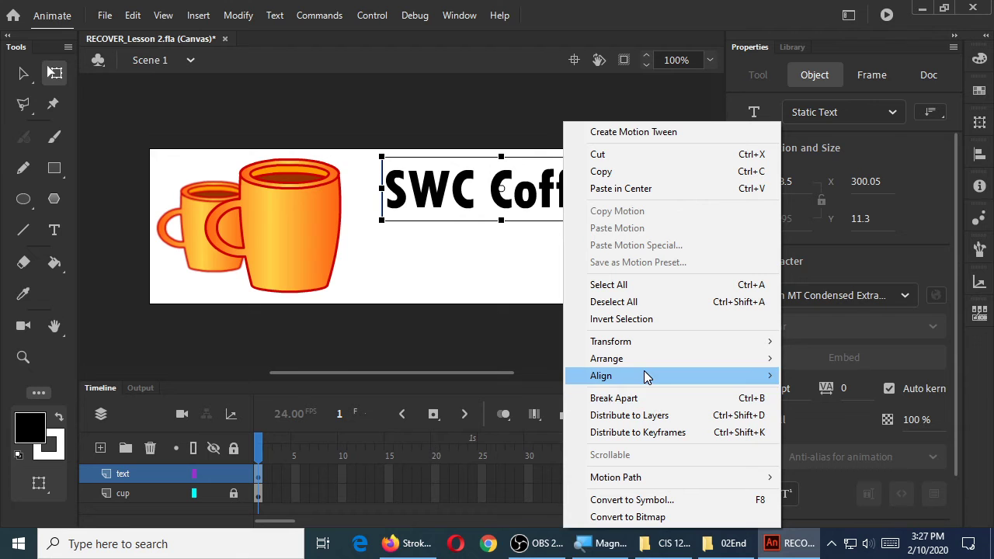
left_click(644, 399)
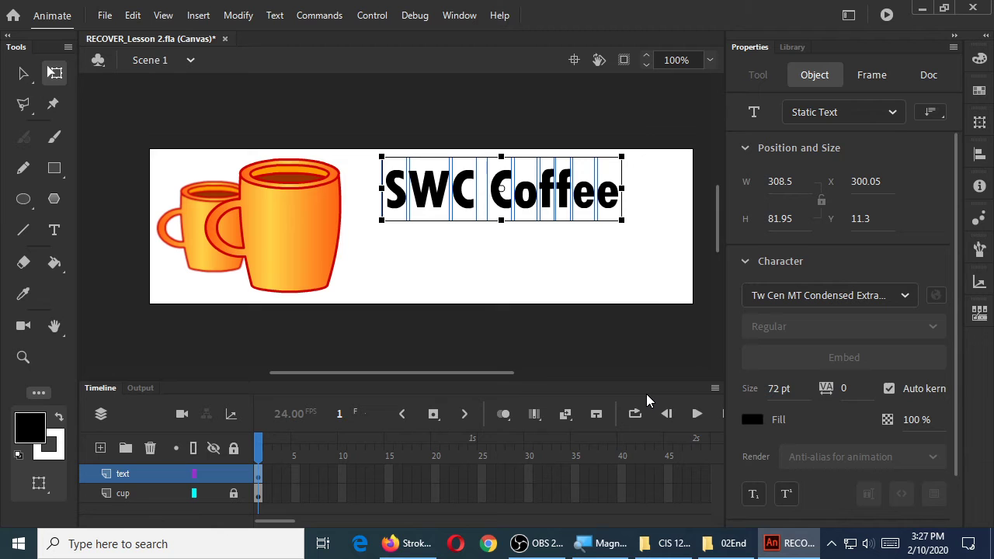
left_click(626, 253)
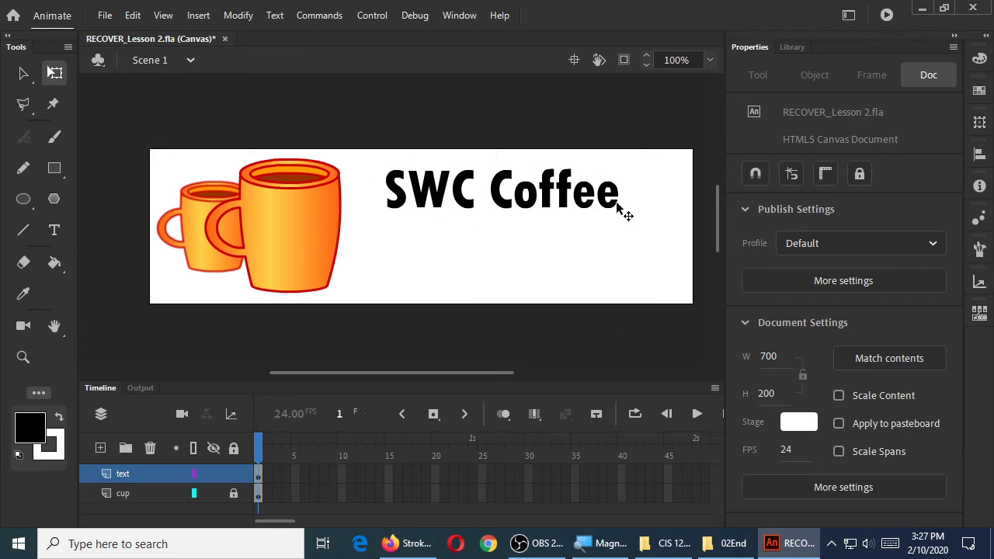
left_click(610, 200)
left_click_drag(623, 208, 657, 205)
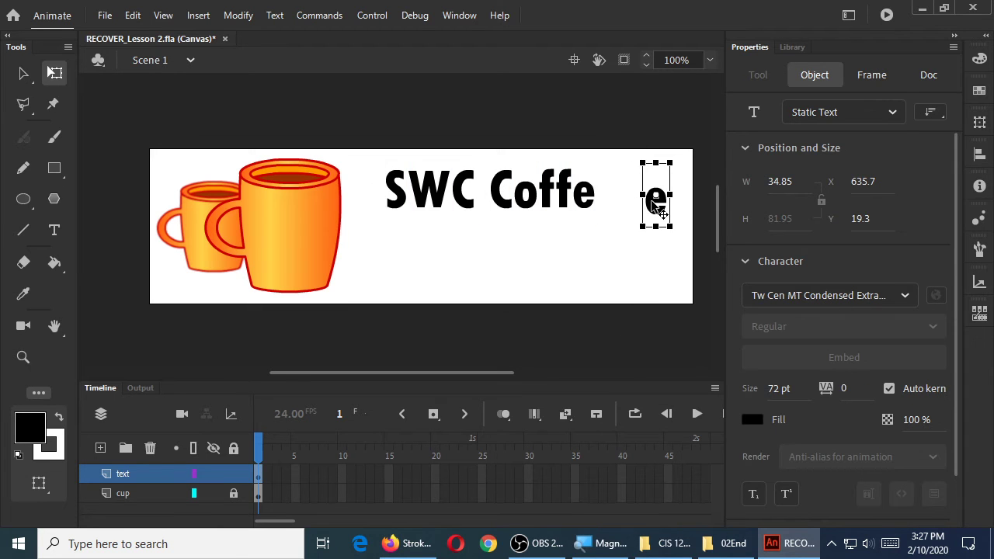
key("shift+Left")
key("shift+Left")
key("shift+Left")
key("shift+Left")
key("shift+Left")
key("shift+Left")
key("Left")
key("Left")
left_click(643, 247)
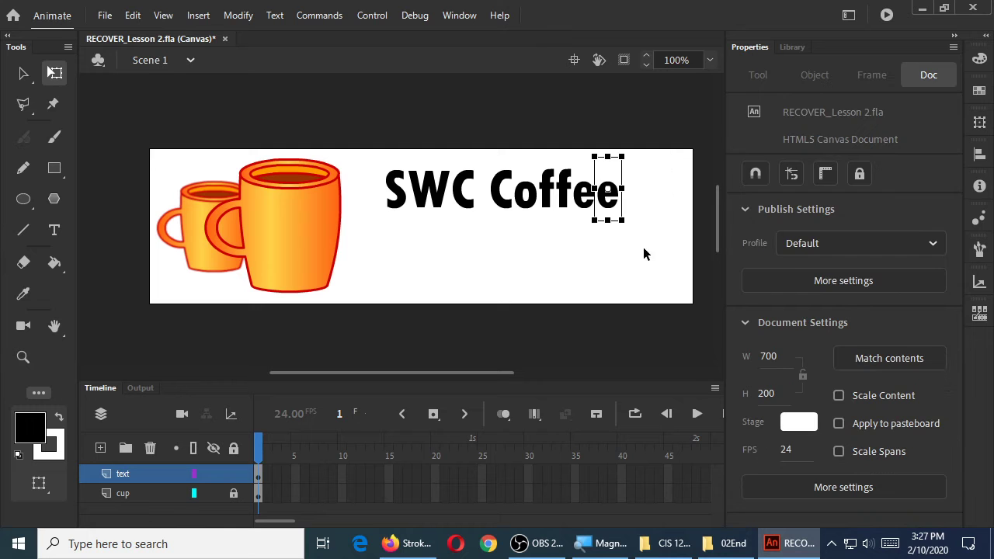
Select all the letters and break them apart into editable shapes.
key("ctrl+a")
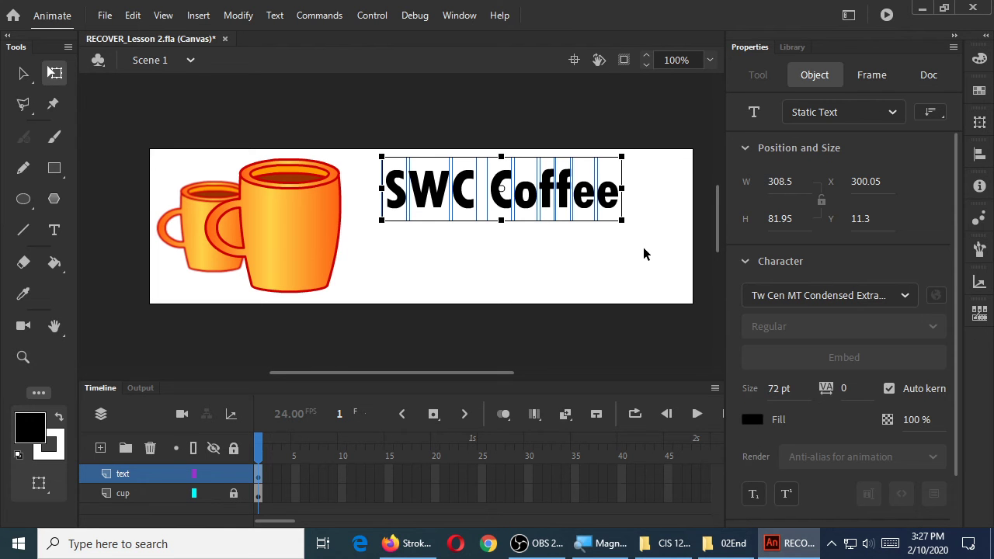
right_click(608, 212)
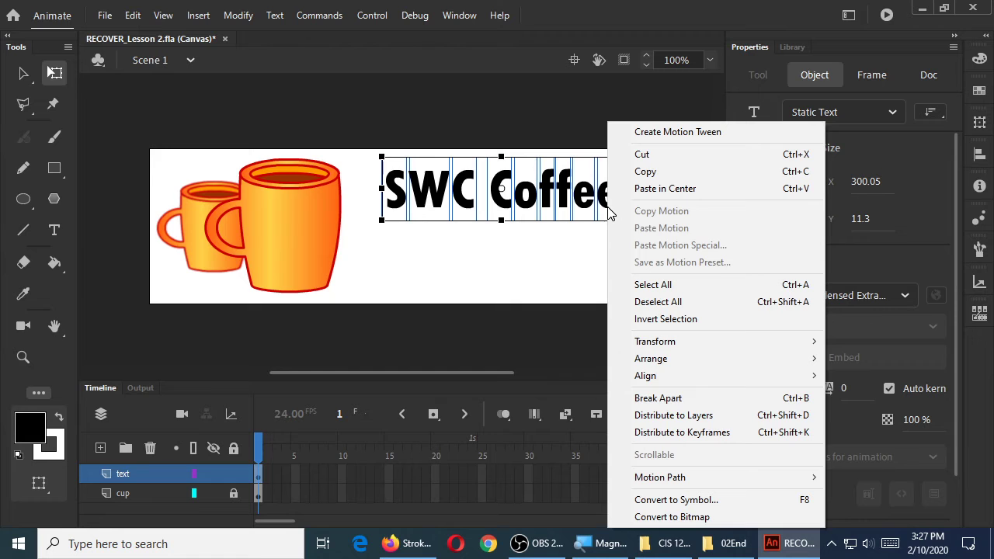
left_click(652, 398)
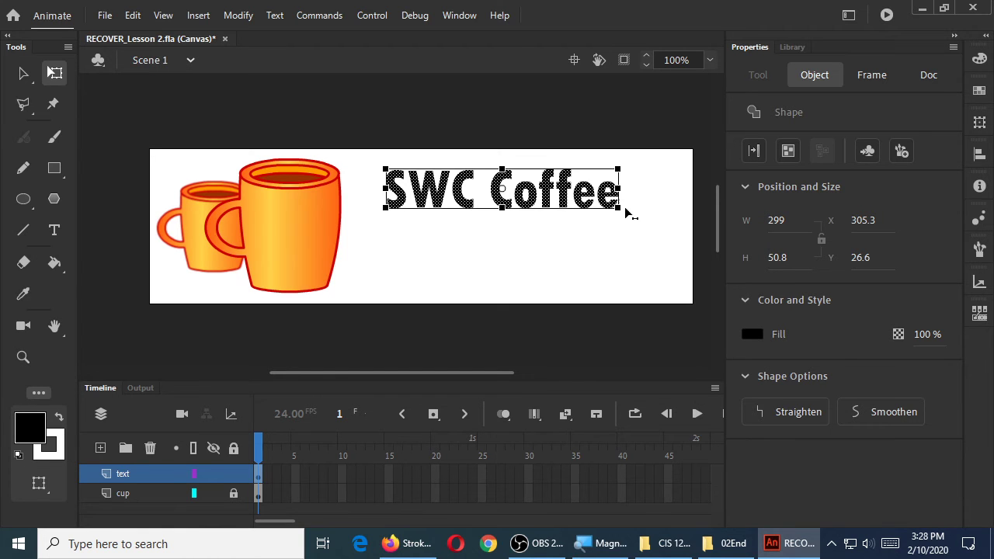
Skew and widen the SWC Coffee shape, then stretch it taller to 383.4 × 82.8.
left_click_drag(625, 214, 672, 218)
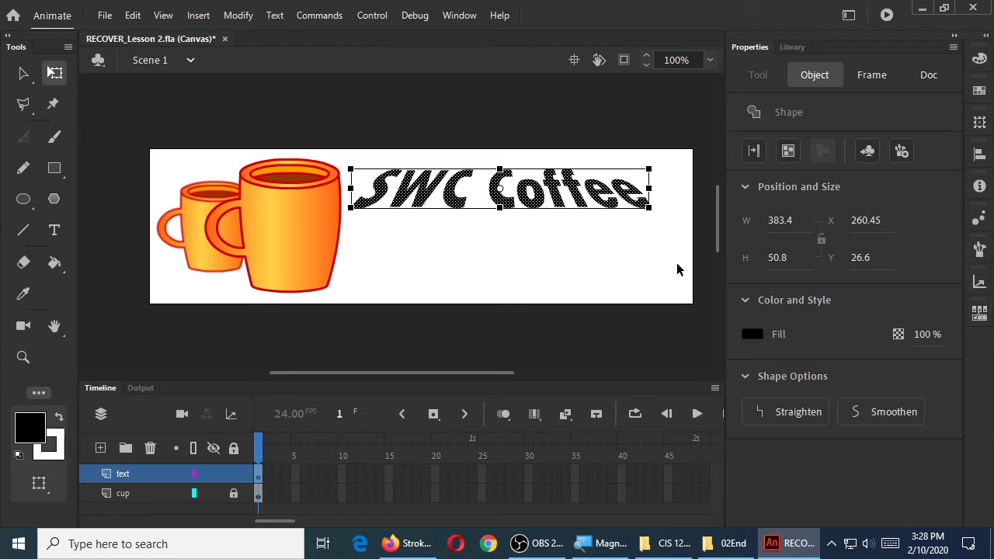
left_click_drag(501, 206, 503, 232)
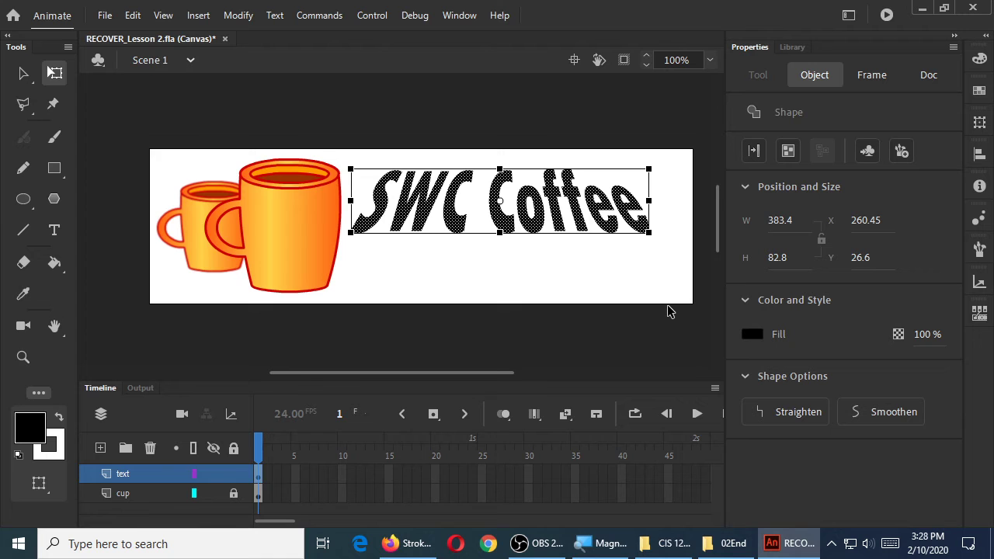
Fill the S, W and C letters red with the Paint Bucket, leaving Coffee black.
left_click(616, 284)
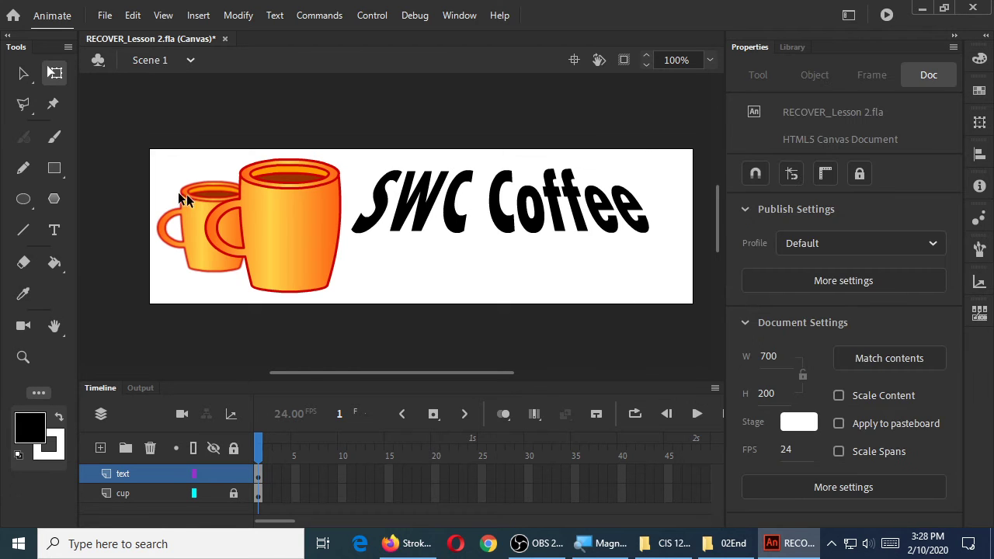
left_click(54, 269)
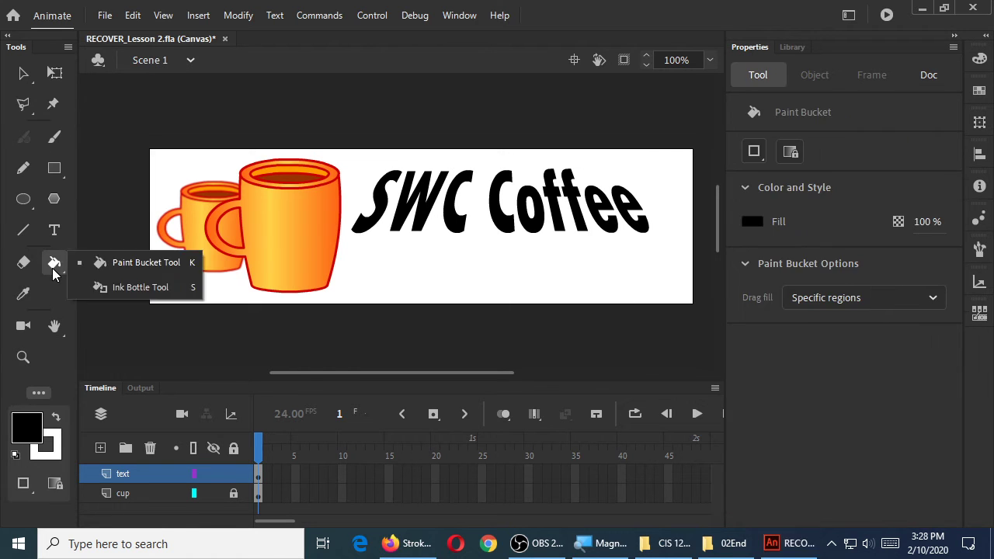
left_click(101, 263)
left_click(41, 440)
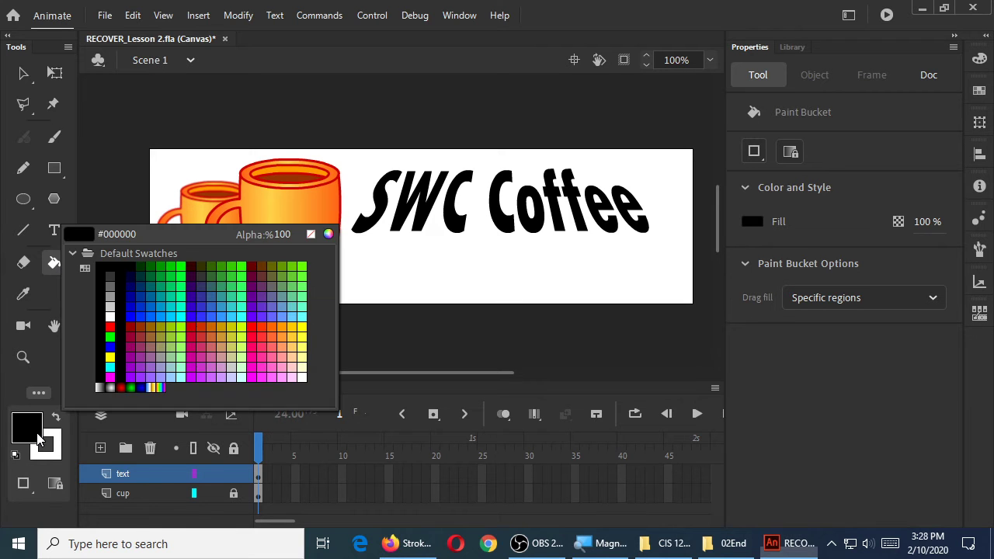
left_click(110, 327)
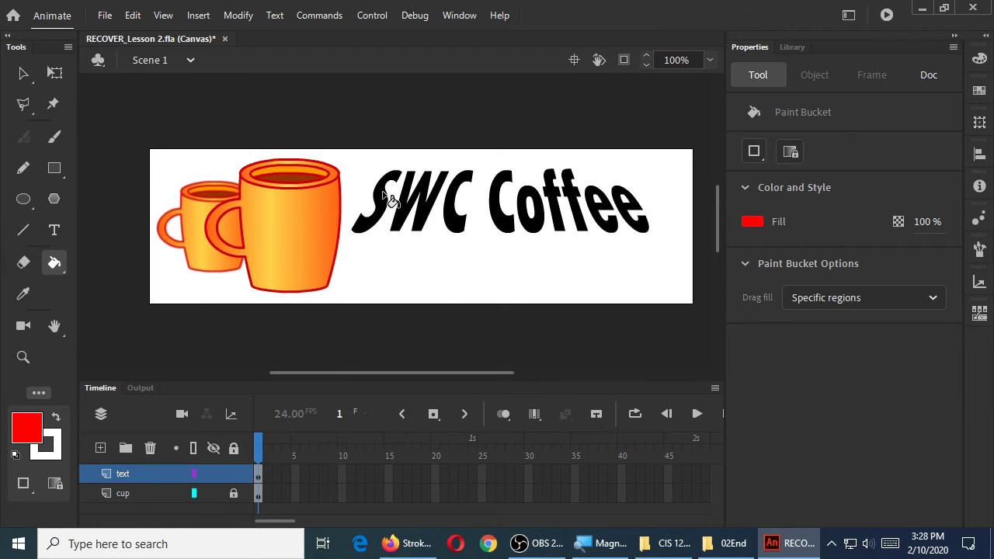
left_click(392, 212)
left_click(410, 214)
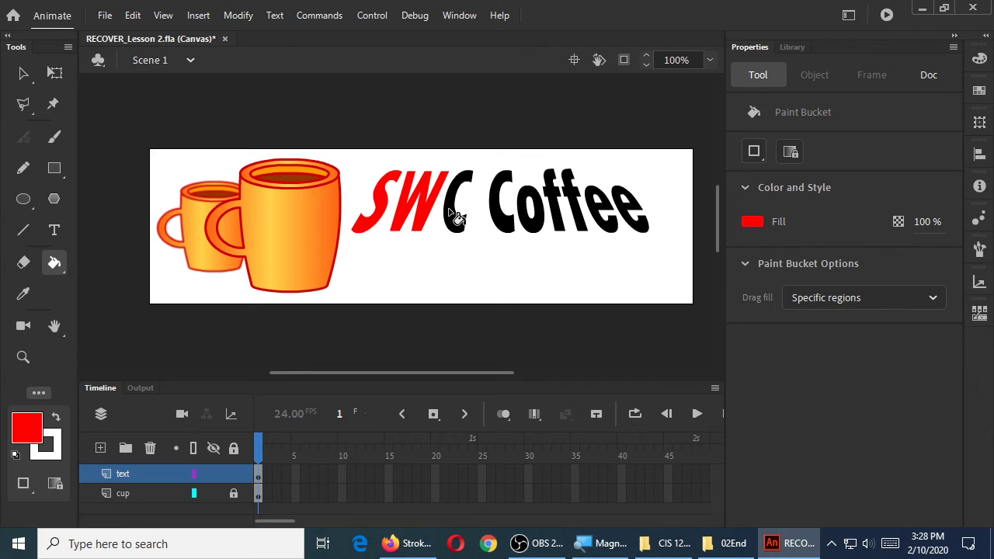
left_click(455, 215)
left_click(54, 263)
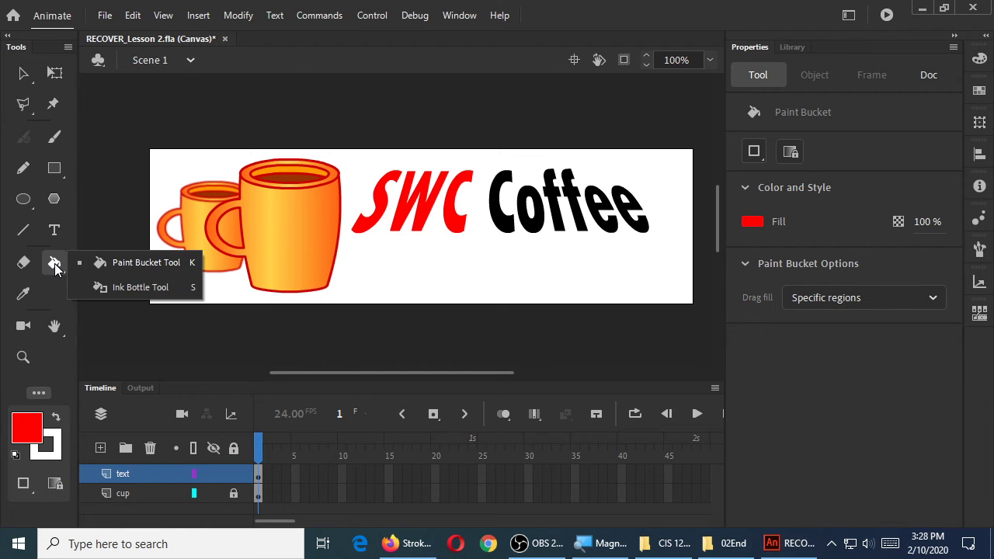
Choose the Ink Bottle with a bright green stroke, try it on Coffee's C, then undo.
left_click(130, 287)
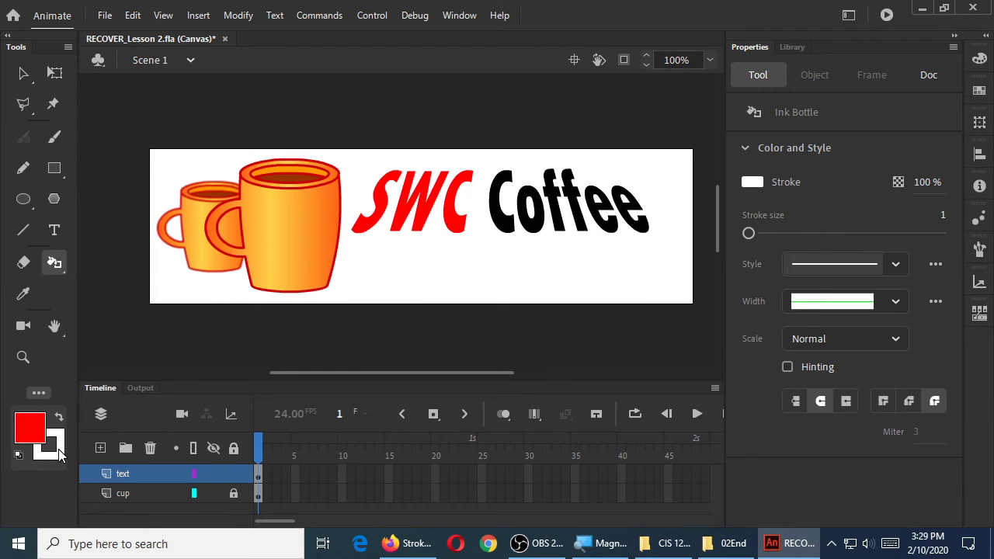
left_click(58, 453)
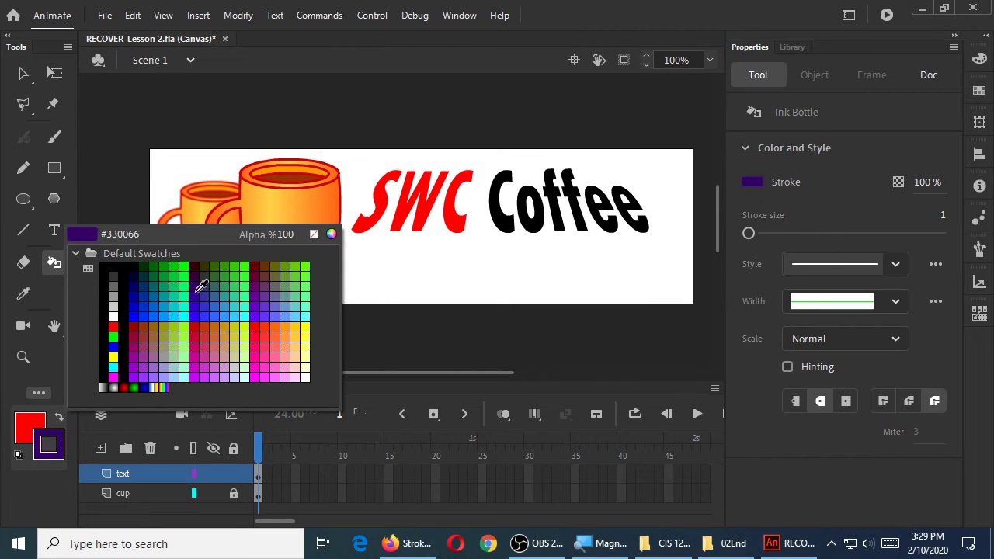
left_click(249, 265)
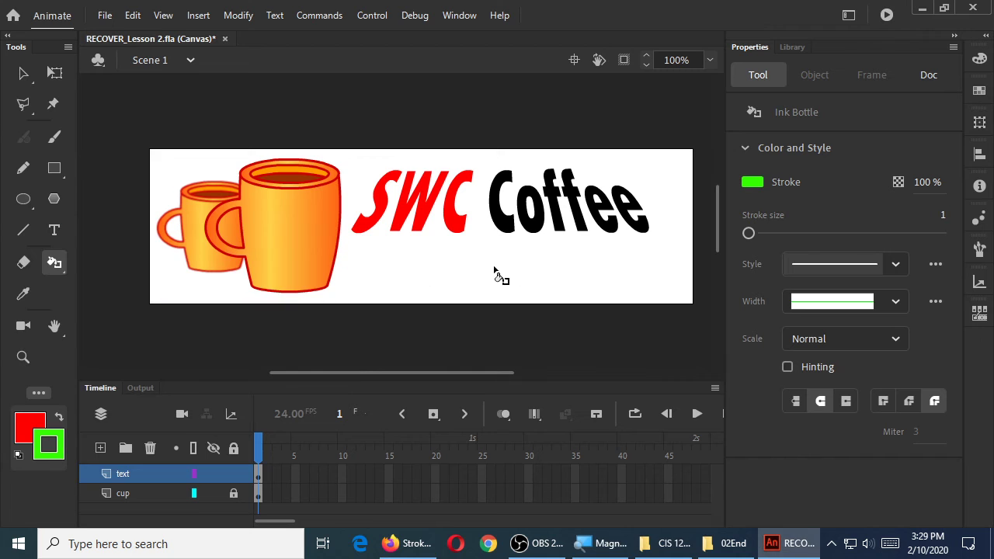
left_click(501, 226)
key("ctrl+z")
Outline all six letters of Coffee with a thick green stroke.
left_click_drag(769, 230, 756, 233)
left_click(503, 225)
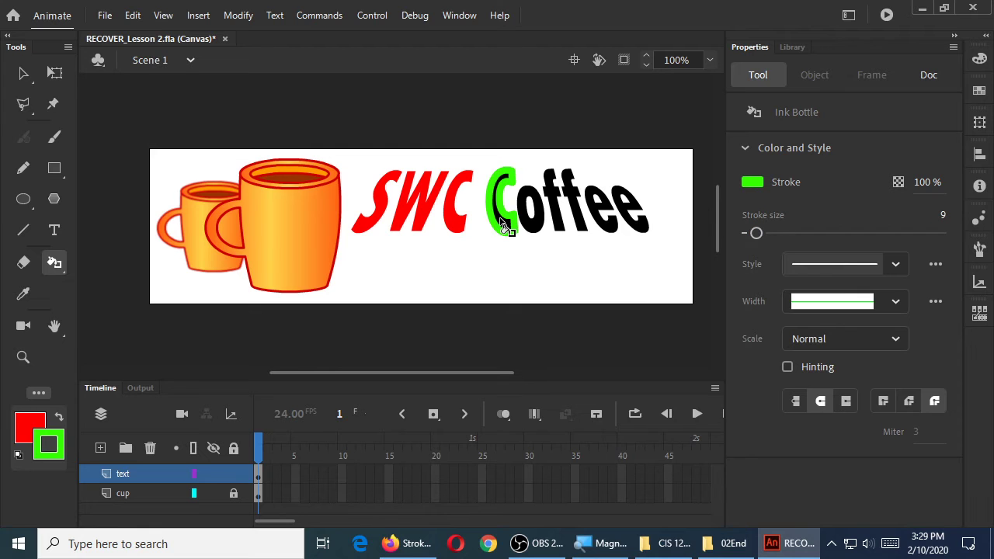
left_click(540, 228)
left_click(563, 231)
left_click(579, 226)
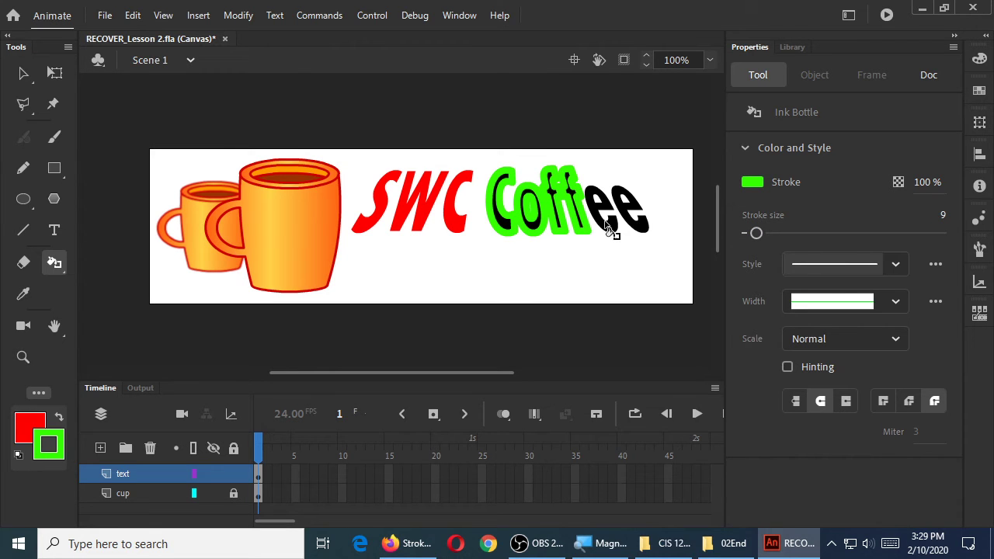
left_click(618, 230)
left_click(645, 229)
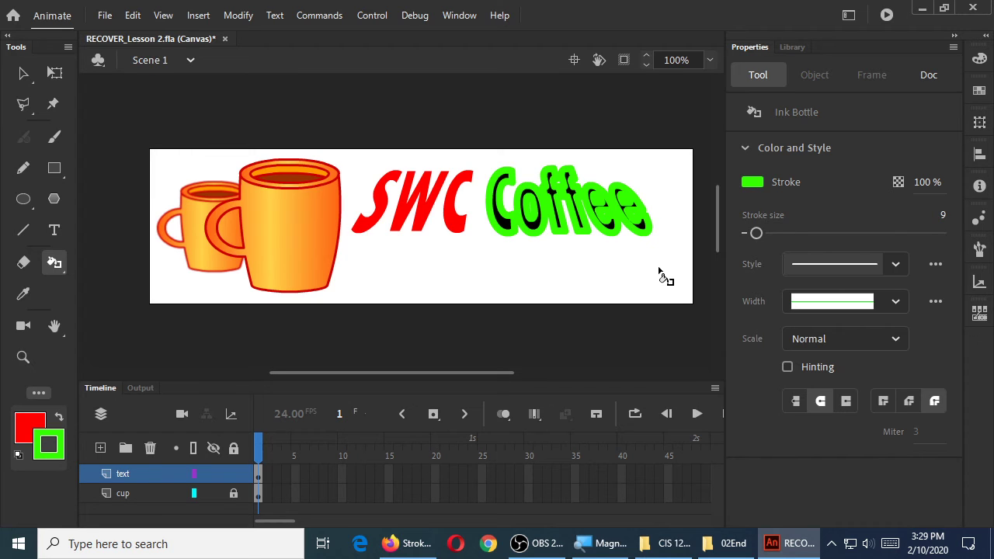
Undo the thick outlines and redo the fill so SWC's C stays red.
key("ctrl+z")
key("ctrl+z")
key("ctrl+z")
key("ctrl+z")
key("ctrl+z")
key("ctrl+z")
key("ctrl+z")
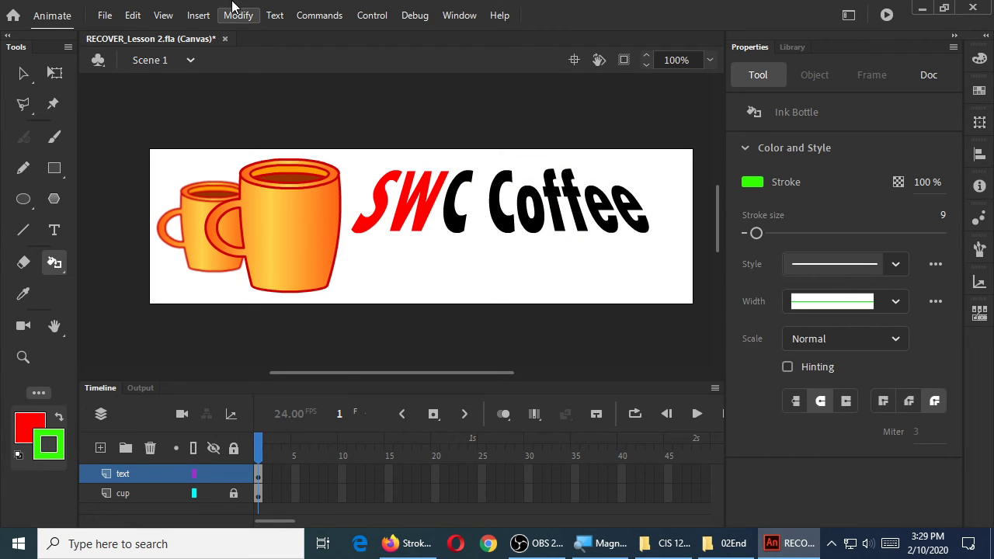
left_click(133, 16)
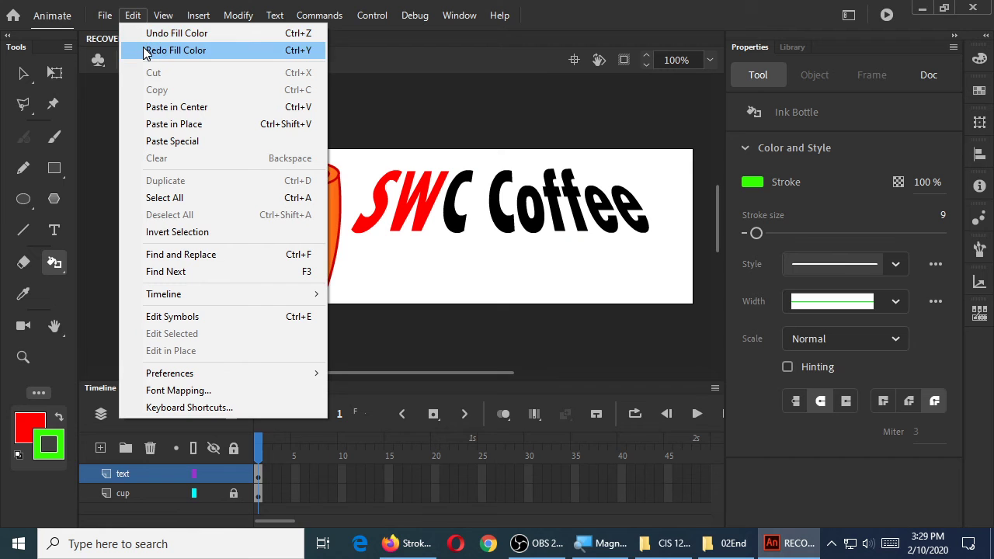
left_click(147, 50)
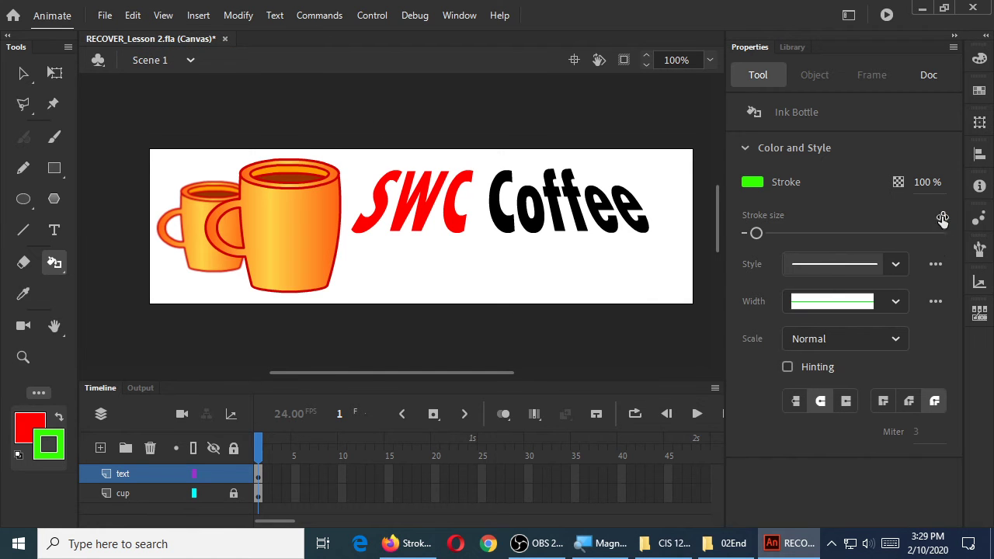
Set stroke size 5 and outline every Coffee letter, including an e's inner edge.
type("5")
left_click(649, 228)
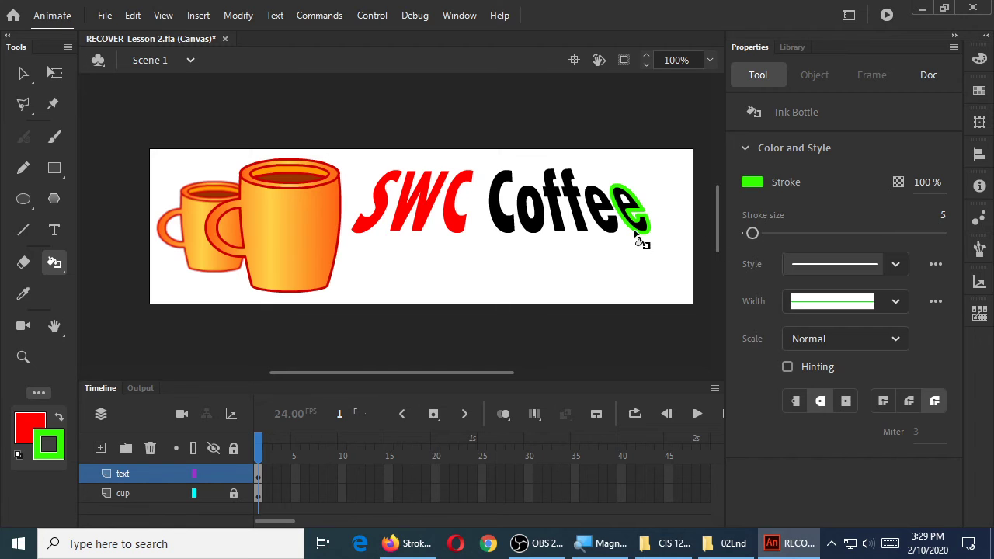
left_click(599, 235)
left_click(579, 233)
left_click(561, 234)
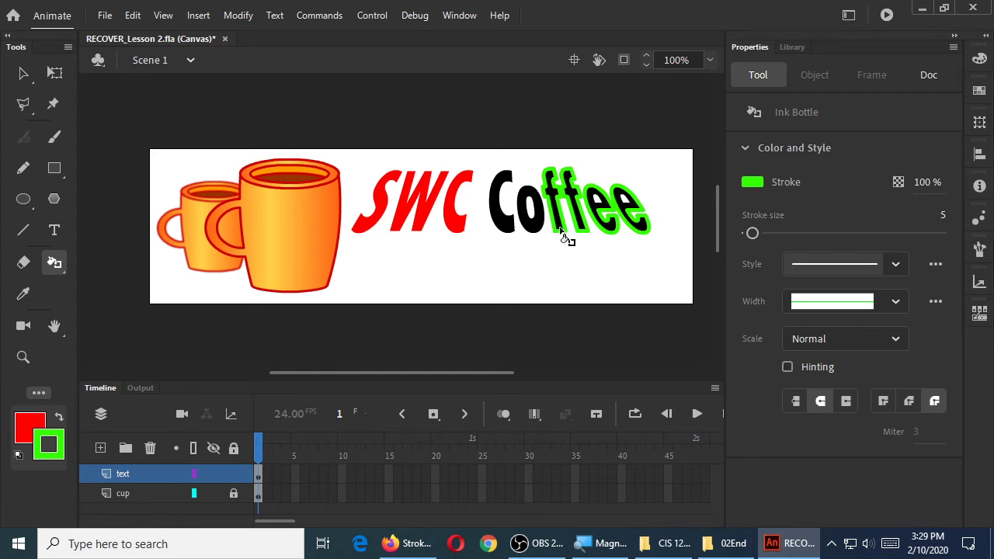
left_click(538, 231)
left_click(506, 233)
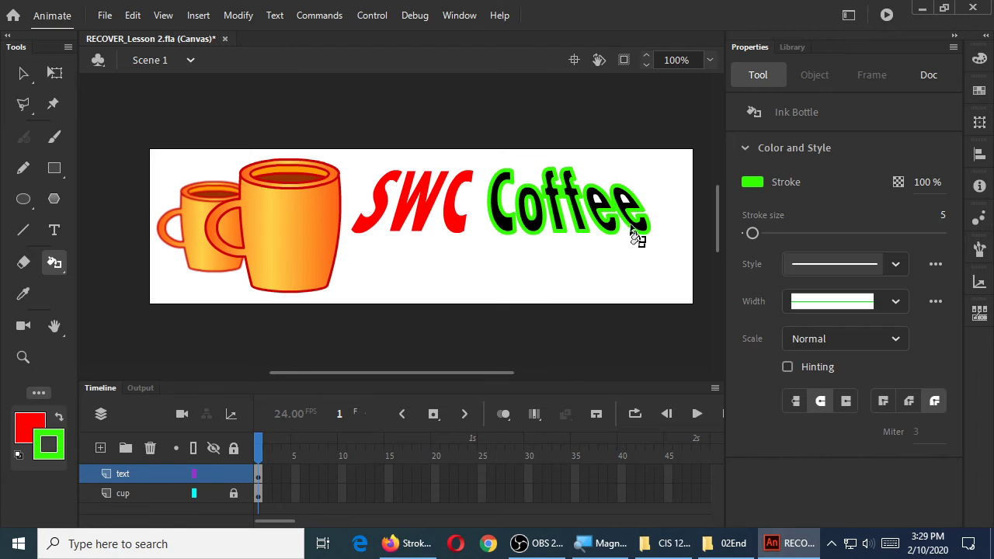
left_click(606, 213)
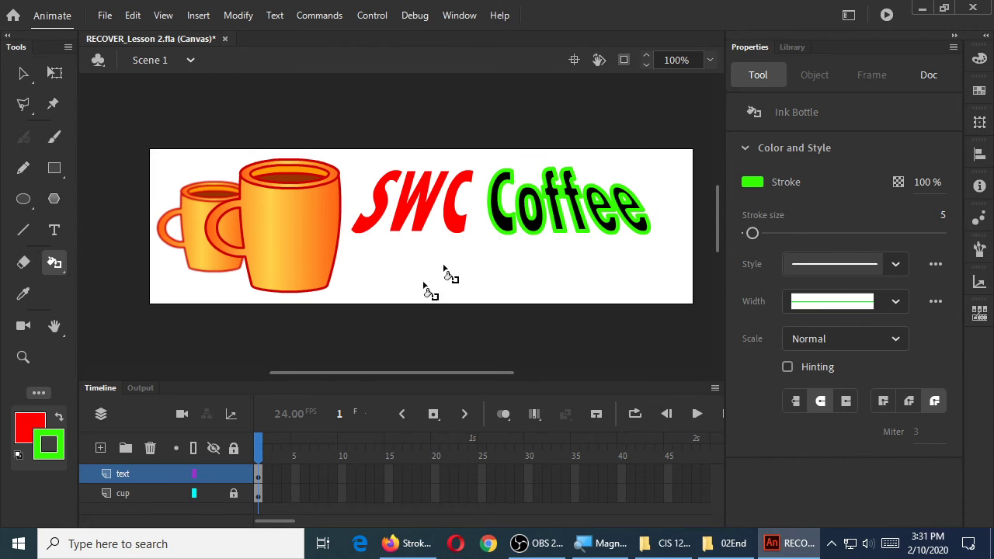
Lock the text layer holding the SWC Coffee lettering in the Timeline.
left_click(236, 474)
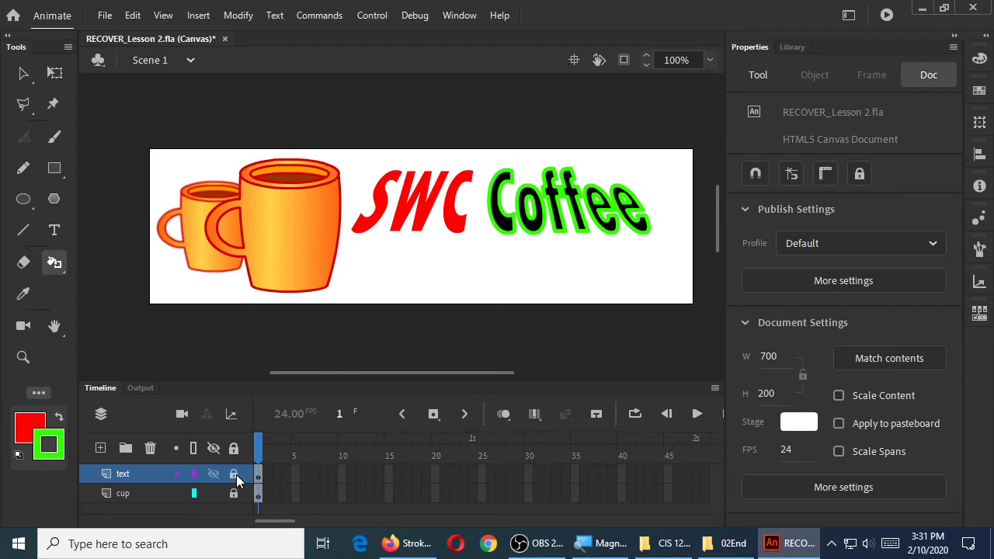
Save the banner, then add a new layer above text named penshapes.
left_click(104, 14)
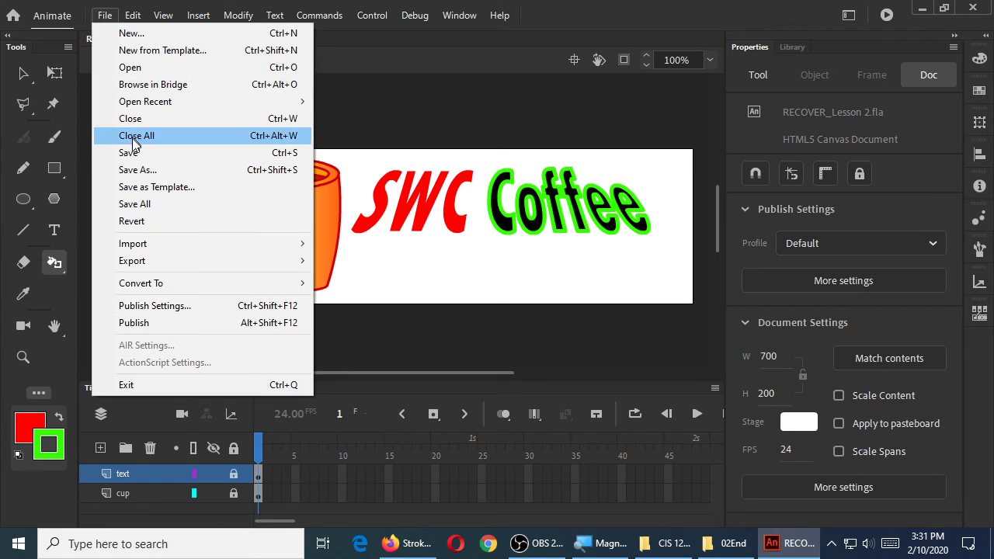
left_click(128, 153)
left_click(101, 448)
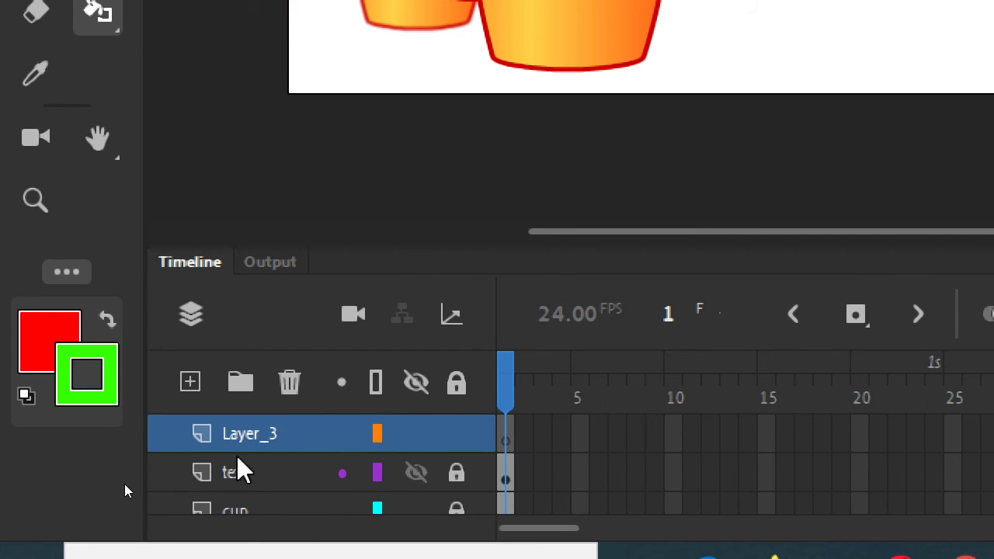
double_click(268, 437)
type("shap")
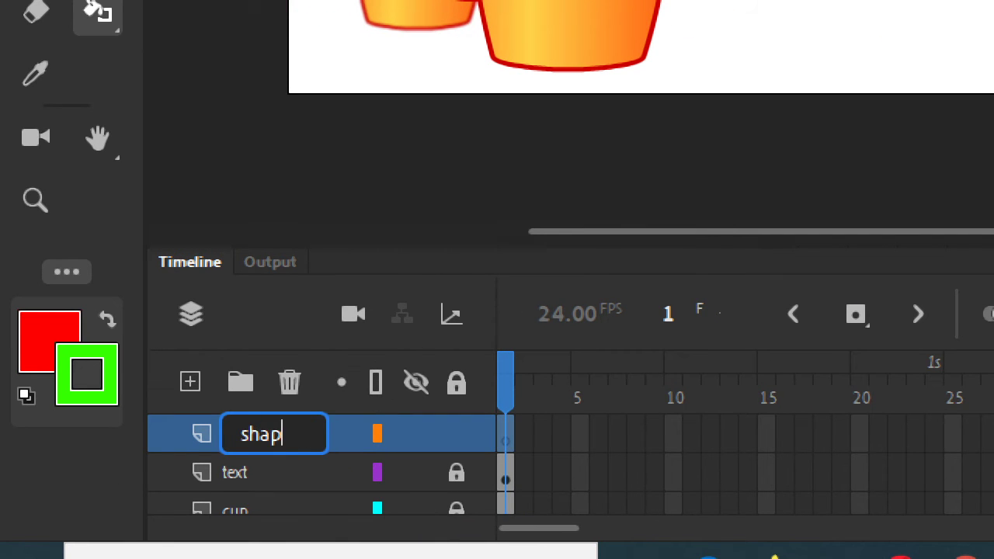
type("es")
key("Return")
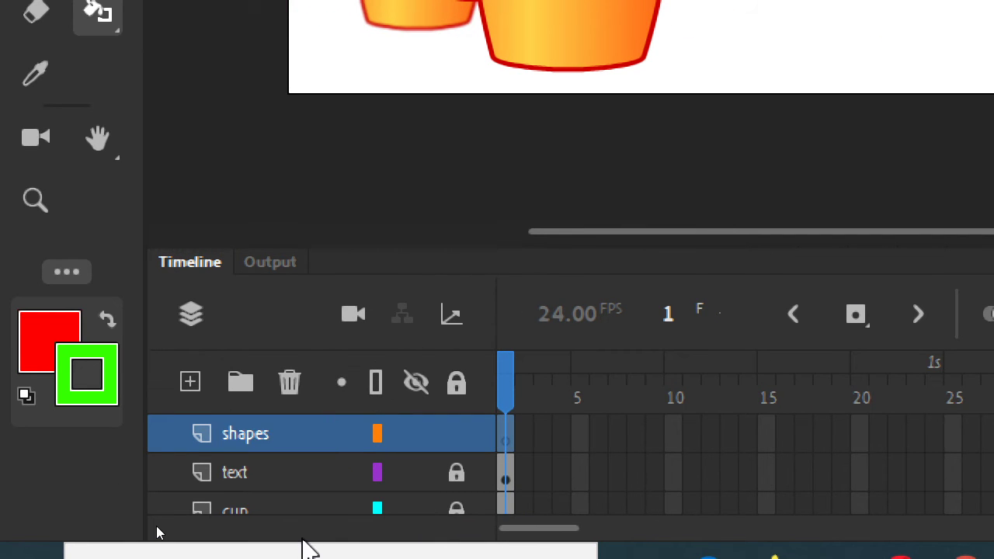
double_click(249, 437)
key("Home")
type("p")
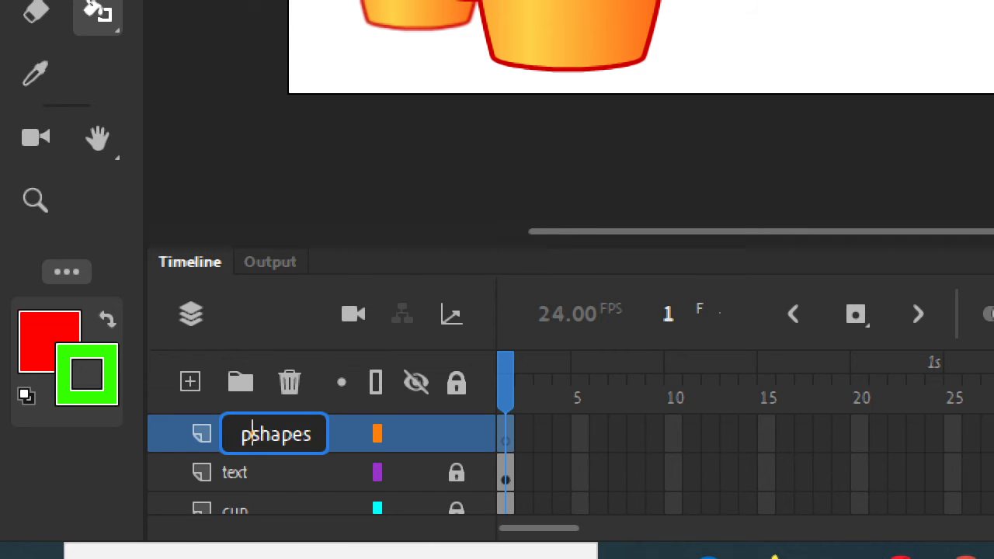
type("en")
key("Return")
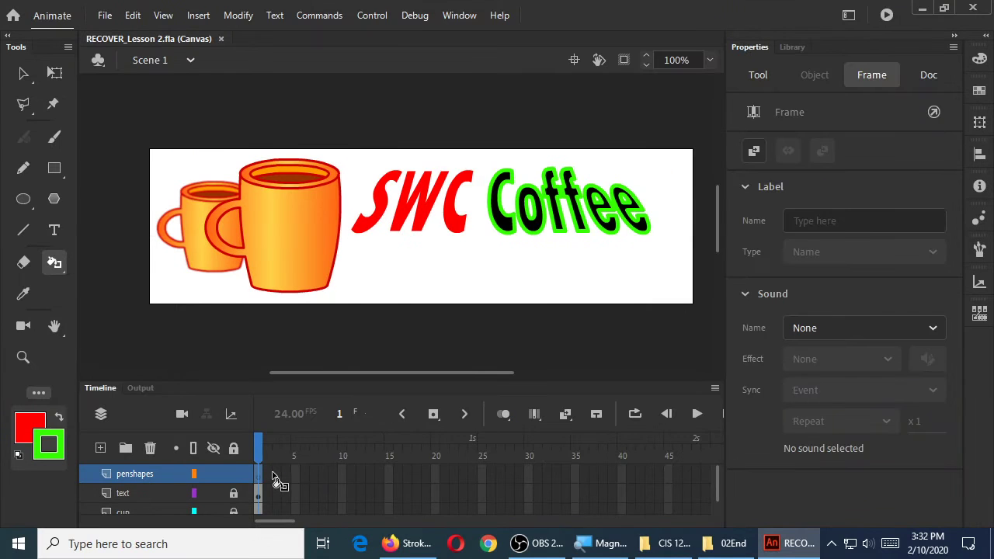
Paint a test Classic Brush stroke below the text and undo it.
key("b")
left_click_drag(397, 291, 590, 283)
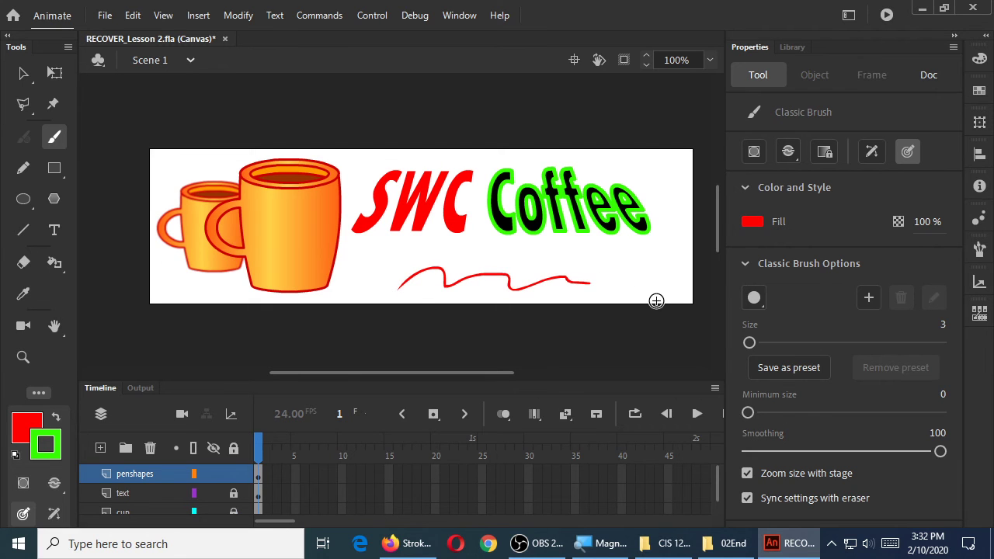
key("ctrl+z")
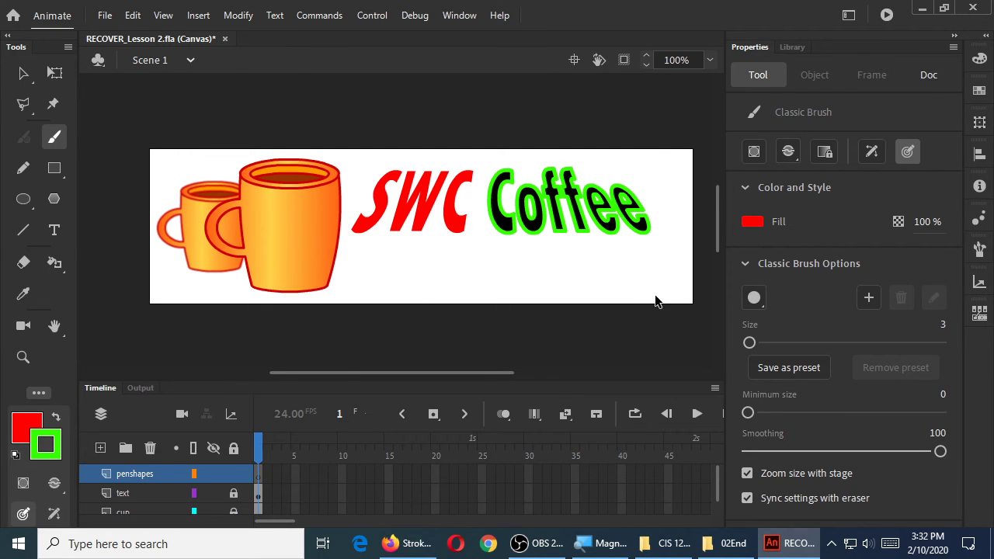
left_click(24, 168)
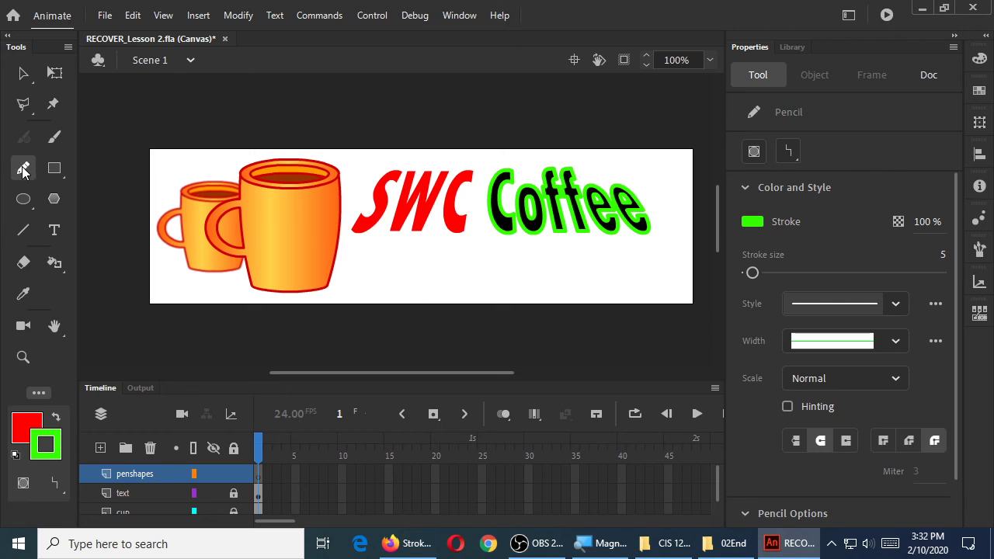
Draw and undo a test pencil line, then show the extra tools available for the toolbox.
left_click_drag(377, 272, 604, 274)
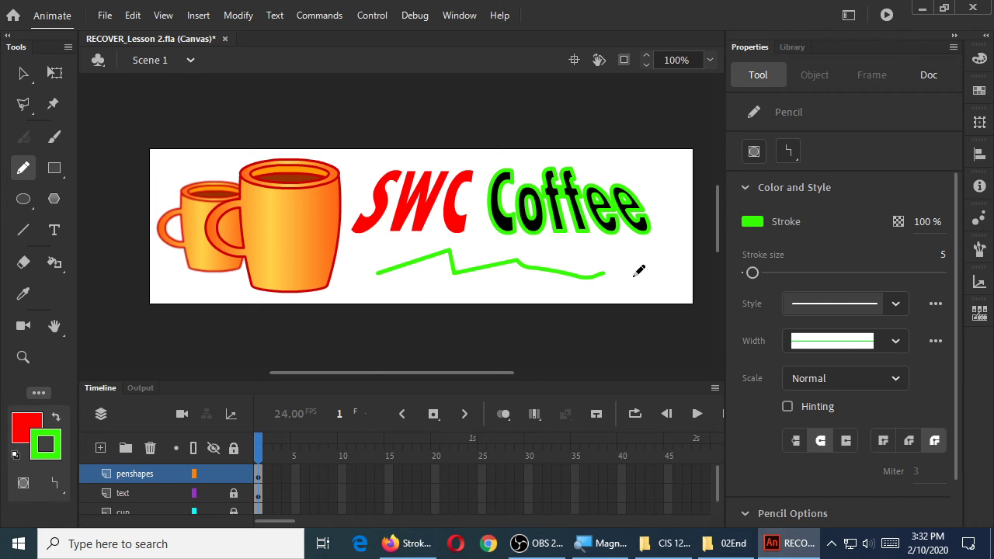
key("ctrl+z")
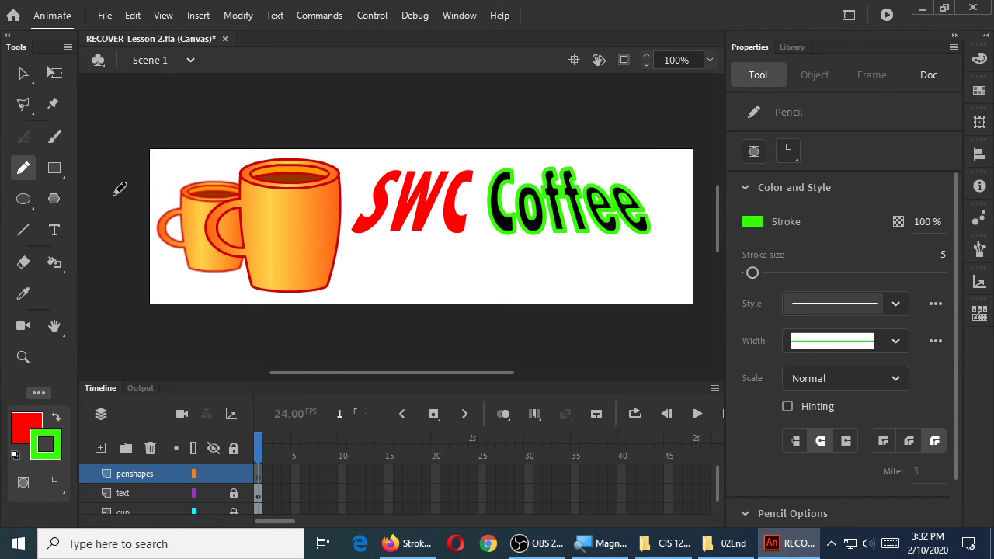
left_click(40, 393)
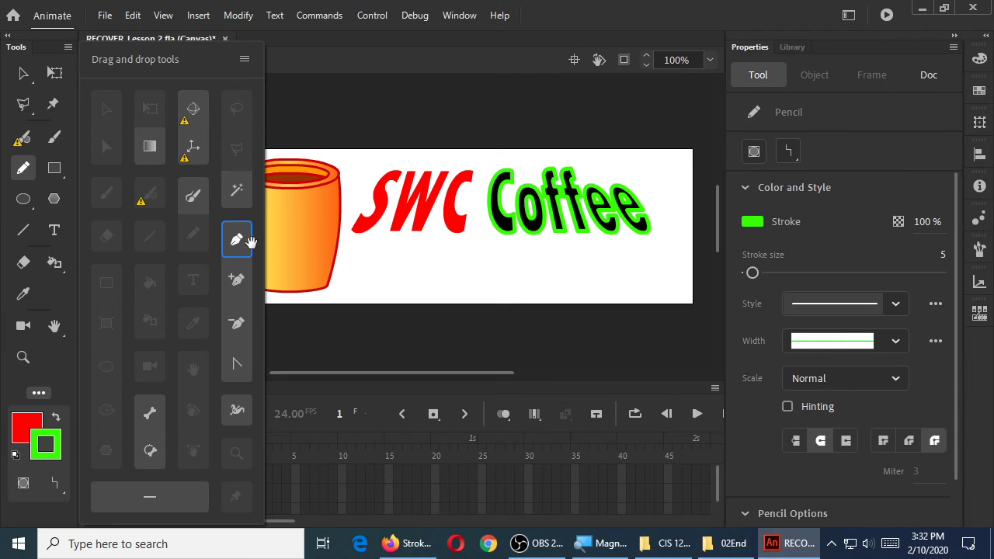
Add the Pen tool to the main Tools bar and close the extra tools list.
left_click(241, 243)
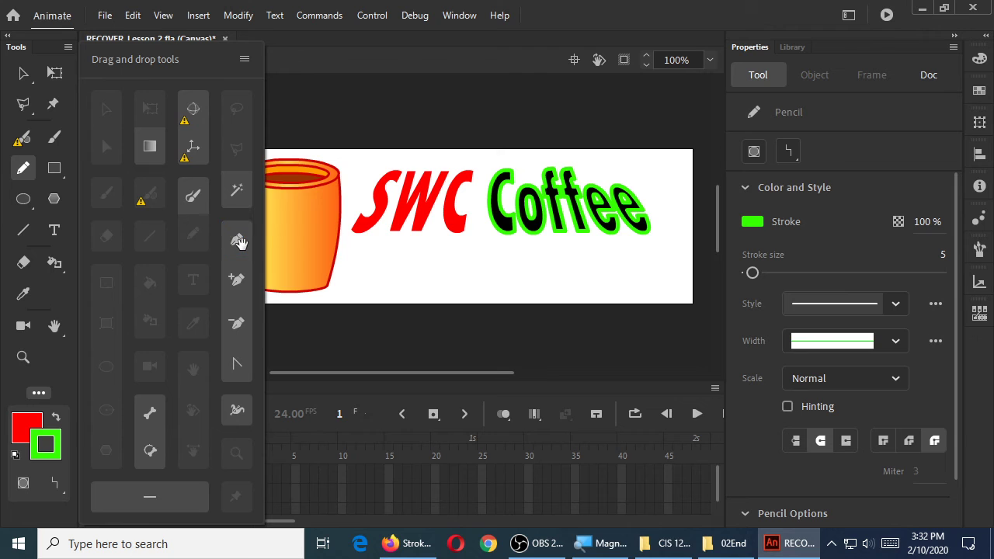
left_click_drag(239, 243, 46, 359)
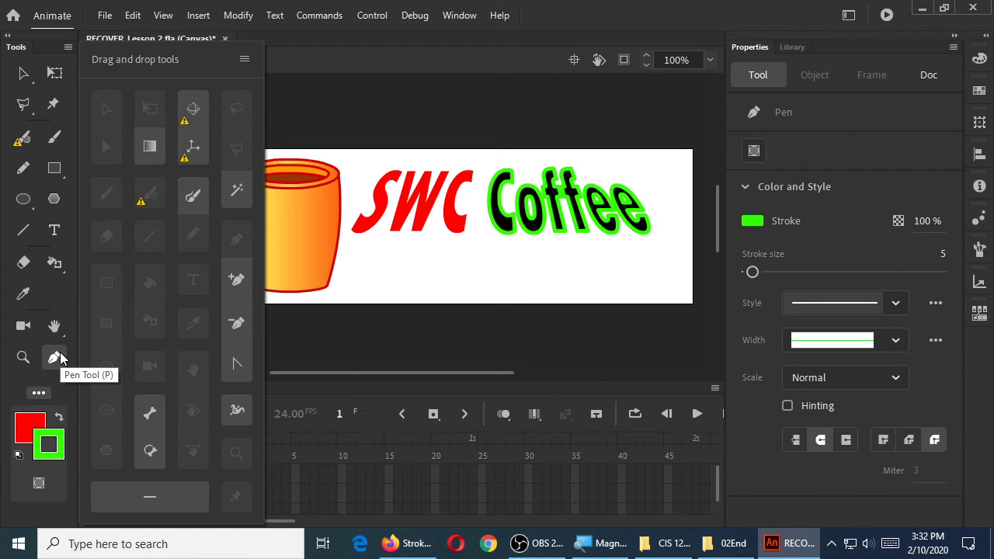
left_click(413, 278)
Draw a four-anchor wavy green pen curve below the text, then remove it.
left_click_drag(410, 273, 455, 243)
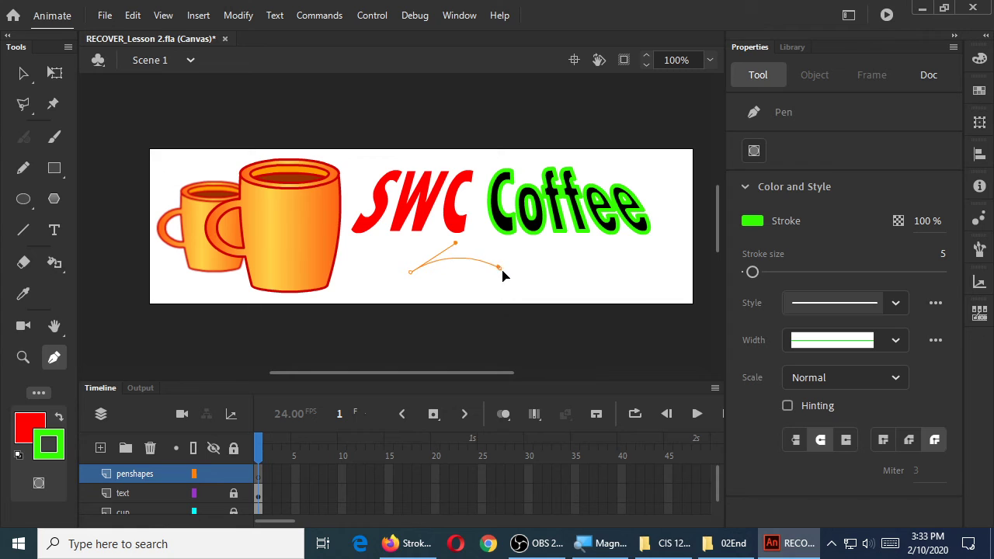
left_click_drag(499, 267, 511, 305)
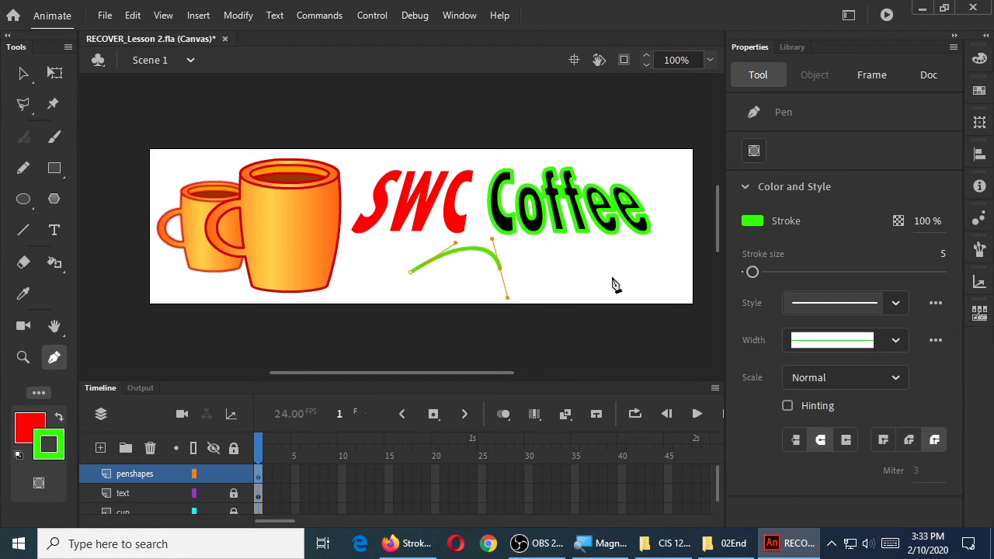
mouse_move(610, 278)
left_mouse_down()
mouse_move(613, 242)
mouse_move(619, 339)
mouse_move(631, 222)
mouse_move(622, 322)
left_mouse_up()
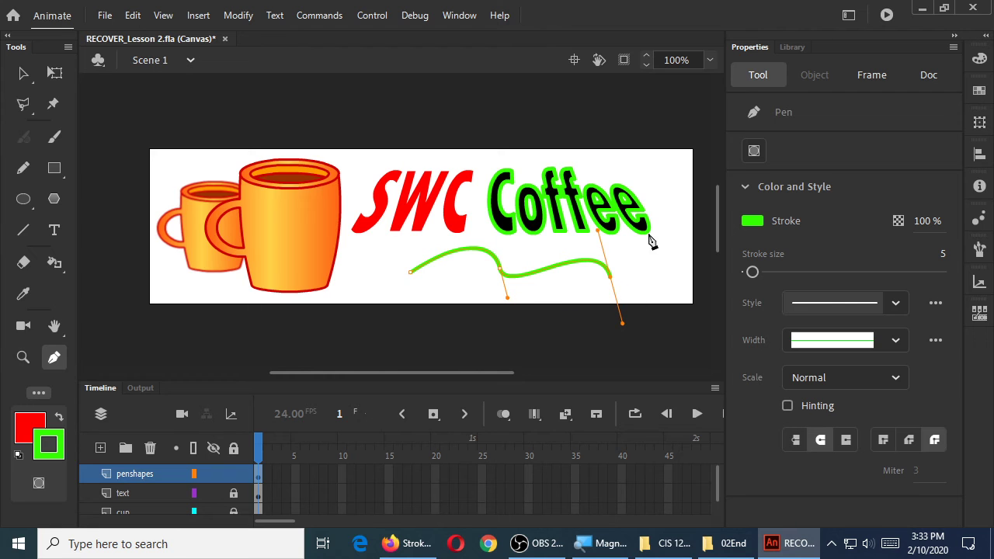
left_click_drag(671, 232, 689, 263)
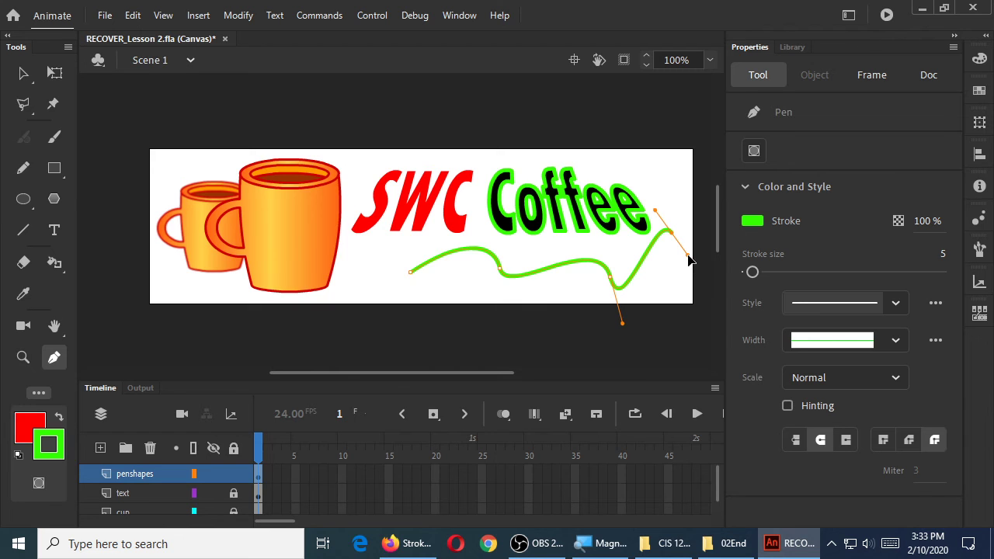
key("ctrl+z")
key("ctrl+z")
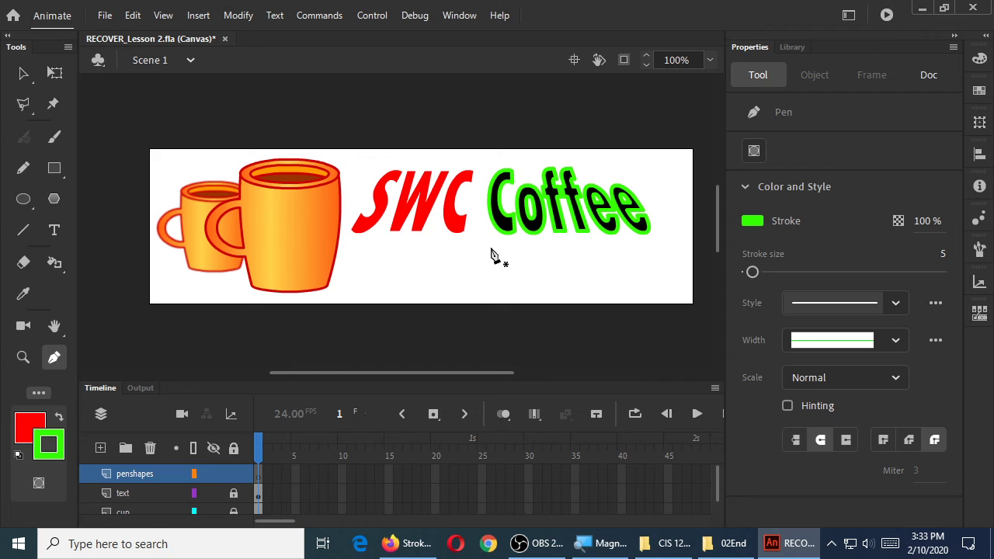
Draw a straight-sided zigzag pen path below the text, then undo it.
left_click(490, 248)
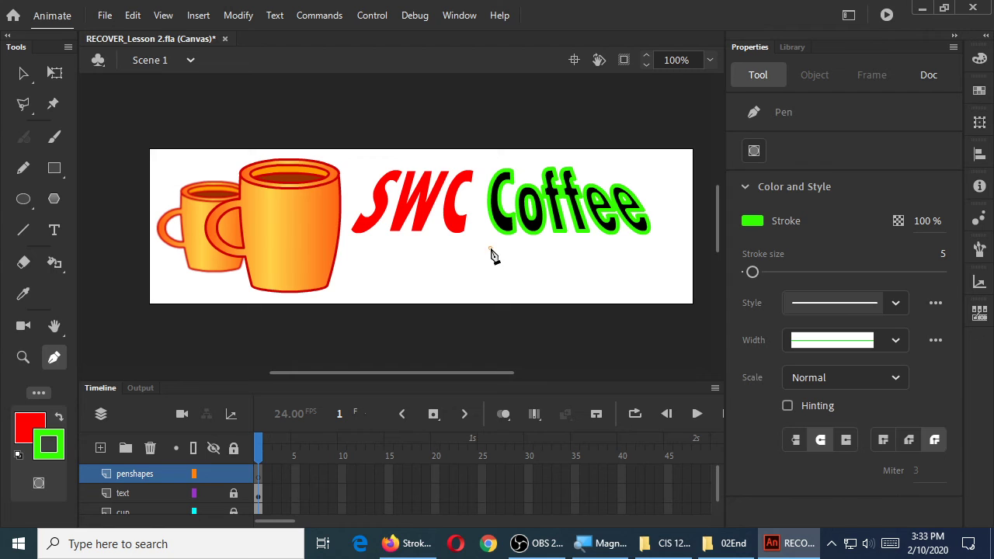
left_click(558, 270)
left_click(505, 291)
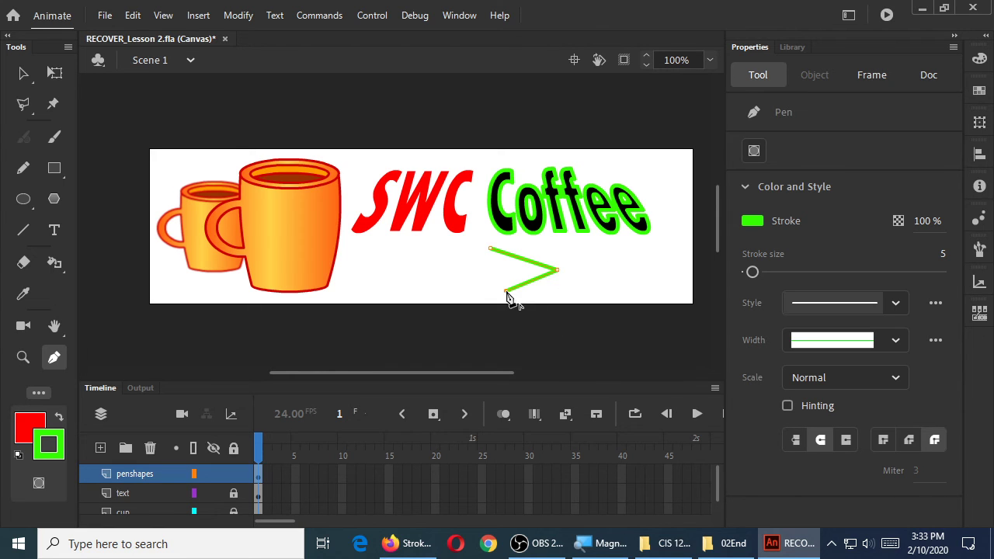
left_click(441, 272)
left_click(464, 245)
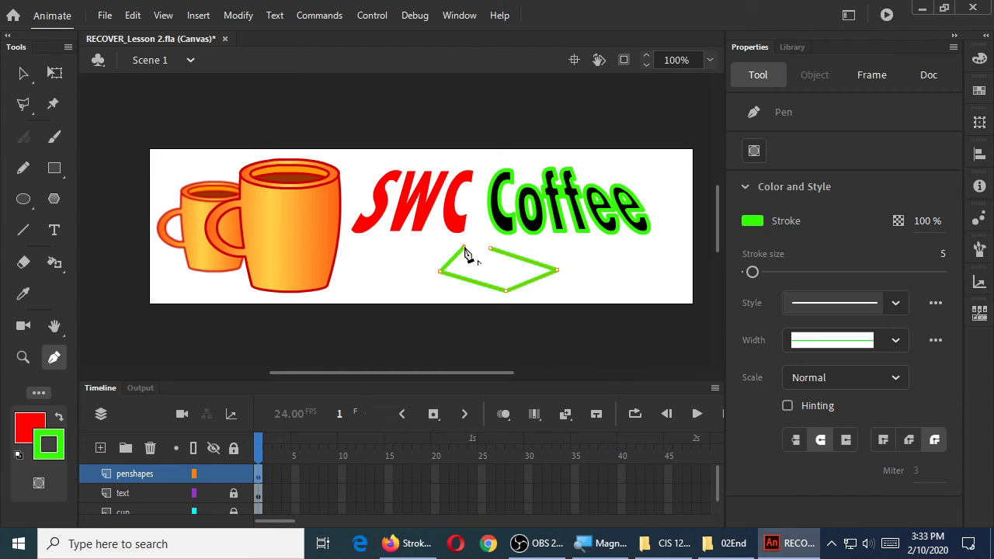
left_click(475, 231)
key("ctrl+z")
key("ctrl+z")
key("ctrl+z")
key("ctrl+z")
key("ctrl+z")
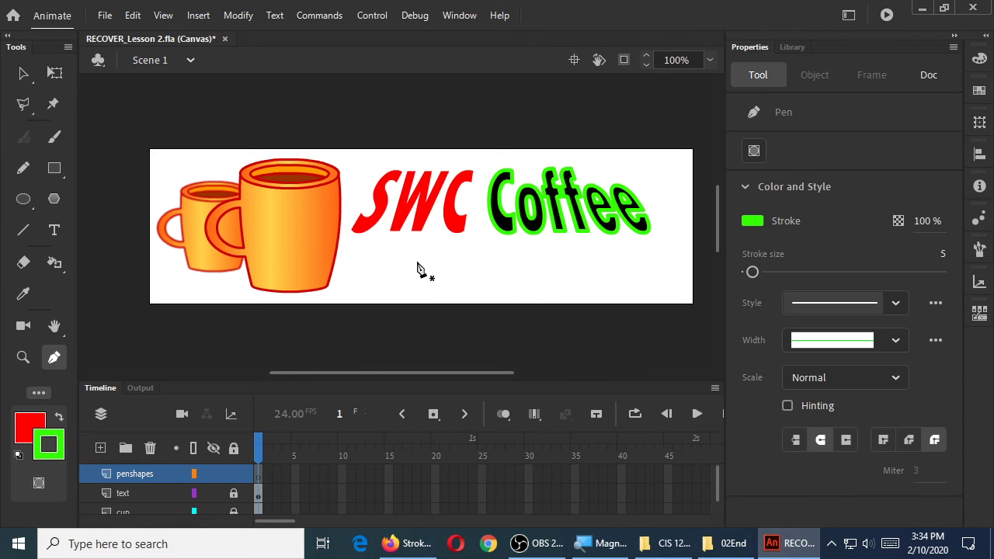
Start a smooth pen path with two curved anchors arching below SWC.
left_click_drag(404, 268, 404, 236)
left_click_drag(461, 264, 464, 301)
left_click_drag(465, 301, 463, 266)
mouse_move(462, 263)
left_mouse_down()
mouse_move(507, 264)
mouse_move(436, 305)
mouse_move(408, 297)
mouse_move(442, 313)
mouse_move(505, 306)
mouse_move(474, 309)
mouse_move(475, 292)
left_mouse_up()
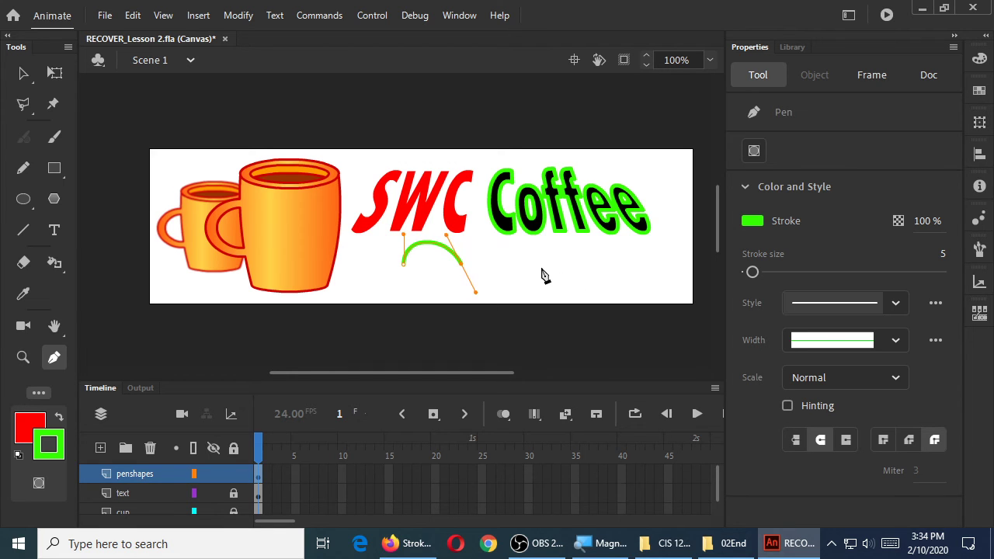
Extend the pen path rightward under Coffee and down past the banner's right edge.
left_click(541, 269)
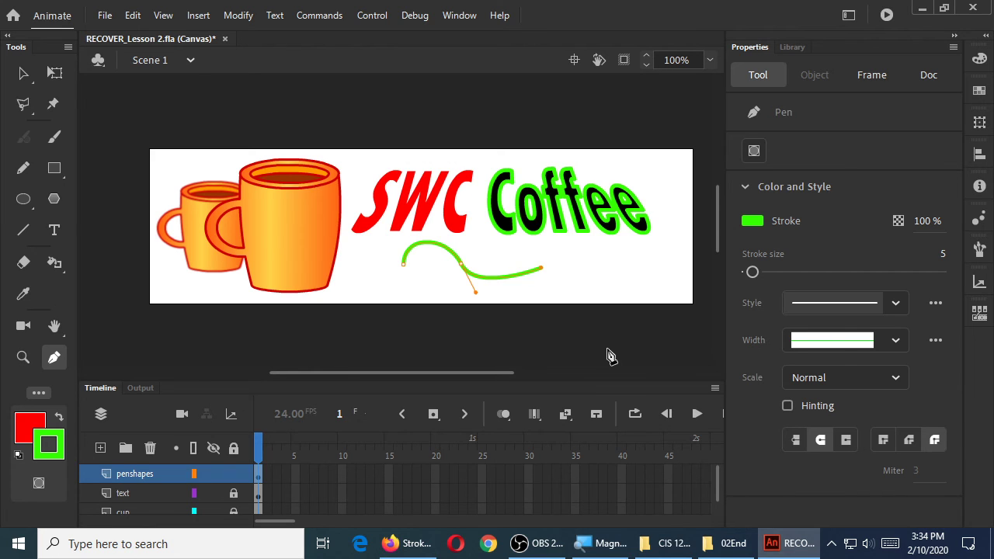
left_click(653, 262)
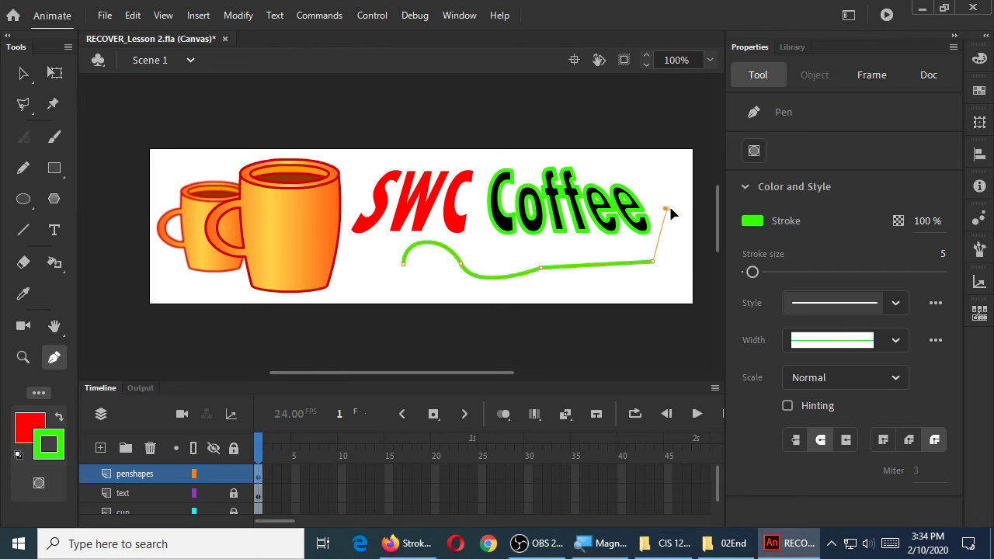
left_click_drag(667, 208, 691, 211)
left_click(706, 265)
left_click(696, 335)
Run the path back along the bottom, up the left, across the cups, and close it.
left_click(343, 342)
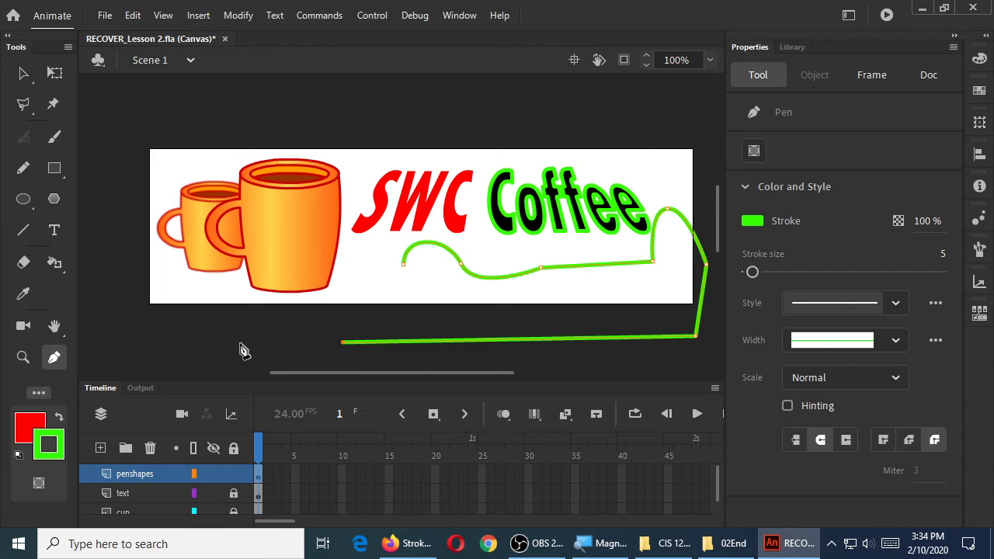
left_click(151, 324)
left_click(101, 269)
left_click_drag(131, 224, 155, 236)
left_click(186, 273)
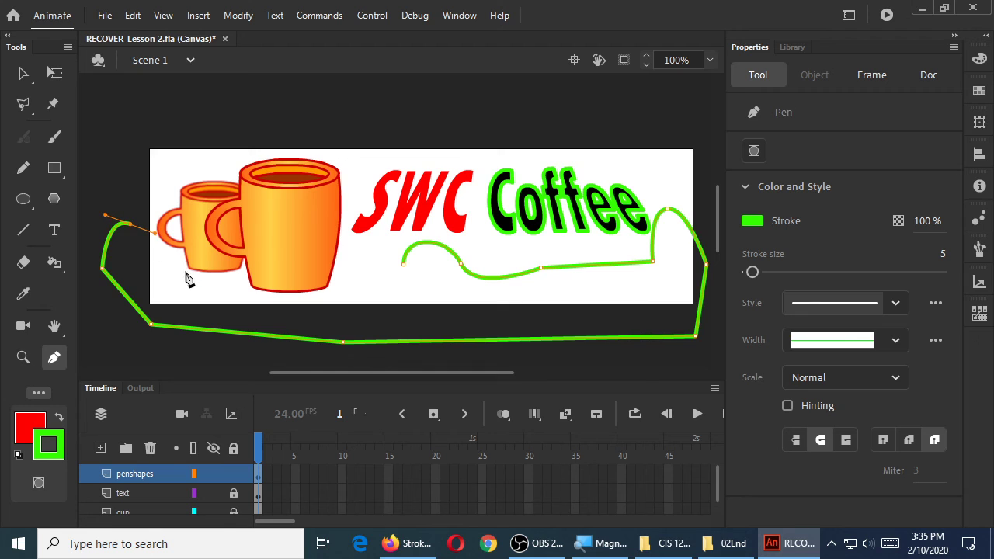
left_click(212, 272)
left_click(305, 248)
left_click_drag(355, 260, 369, 275)
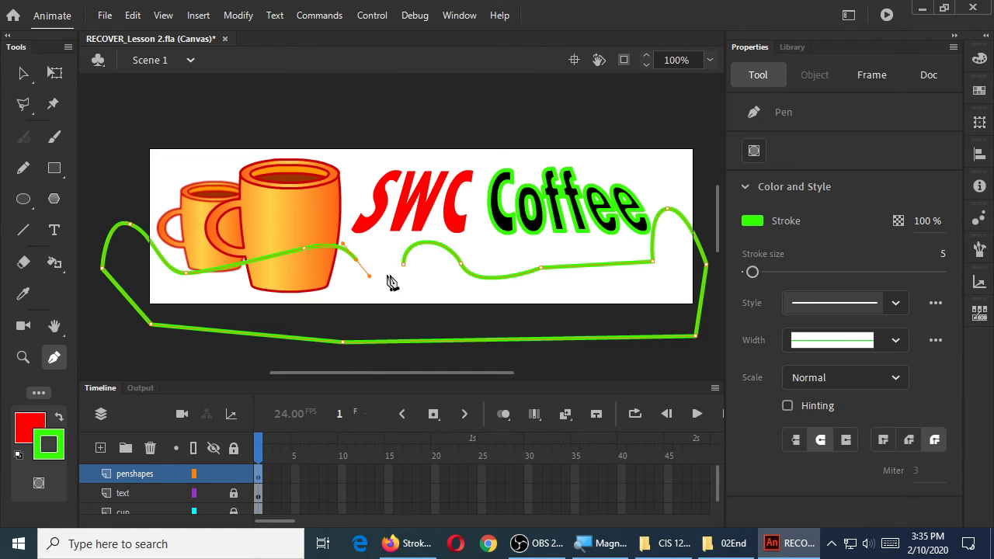
left_click(403, 264)
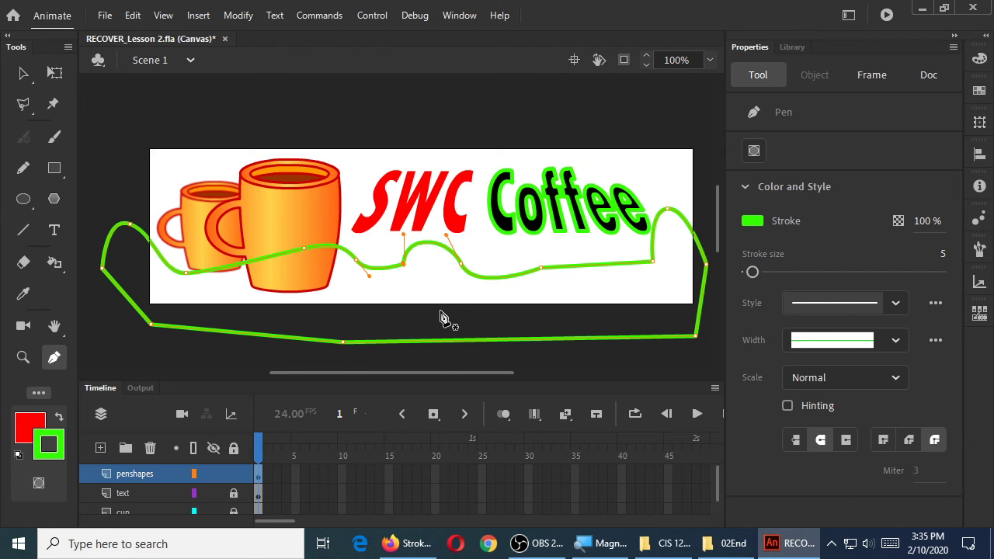
Fill the closed wavy green outline with red using the Paint Bucket.
left_click(23, 73)
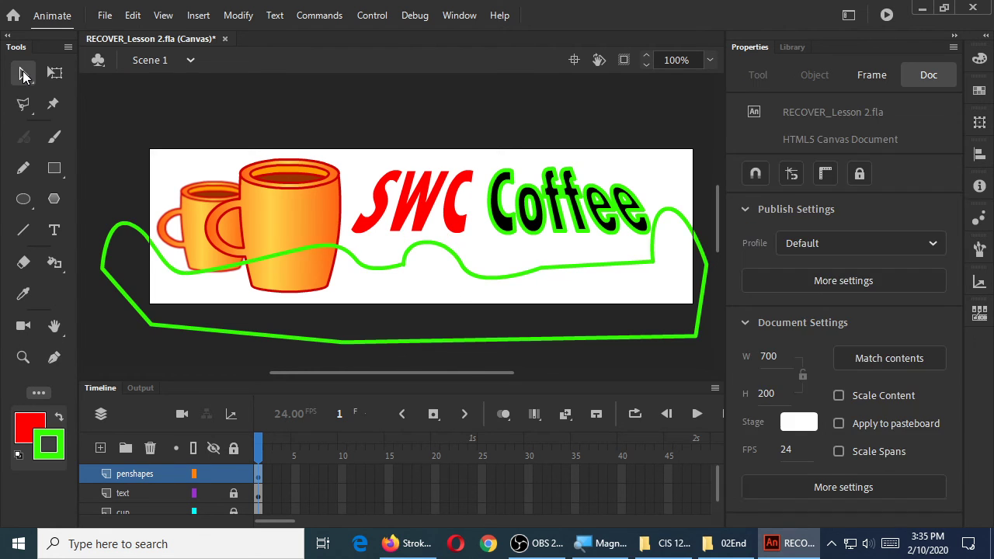
left_click(394, 107)
left_click_drag(62, 264, 109, 264)
left_click(444, 300)
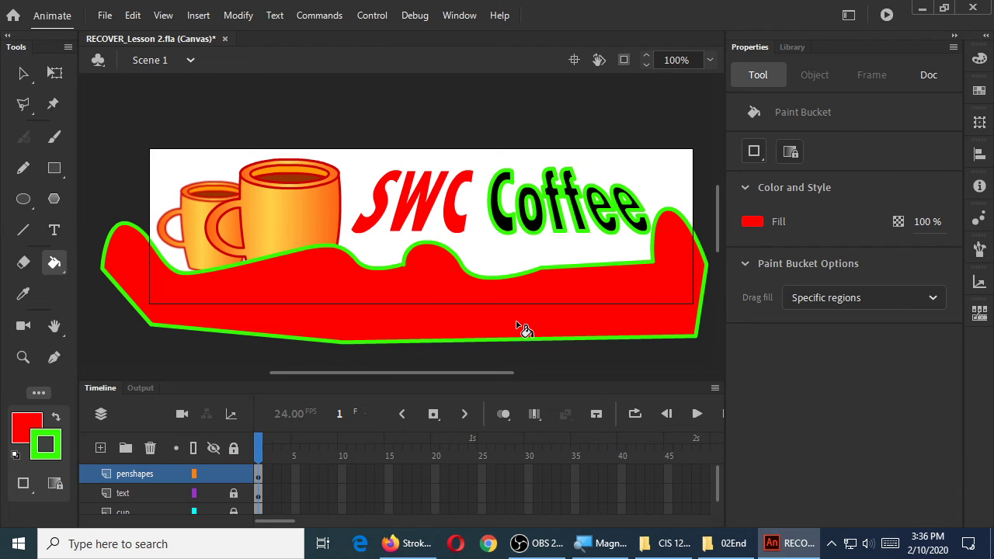
Move the penshapes layer below the cup layer and deselect the red shape.
scroll(167, 481, "down", 1)
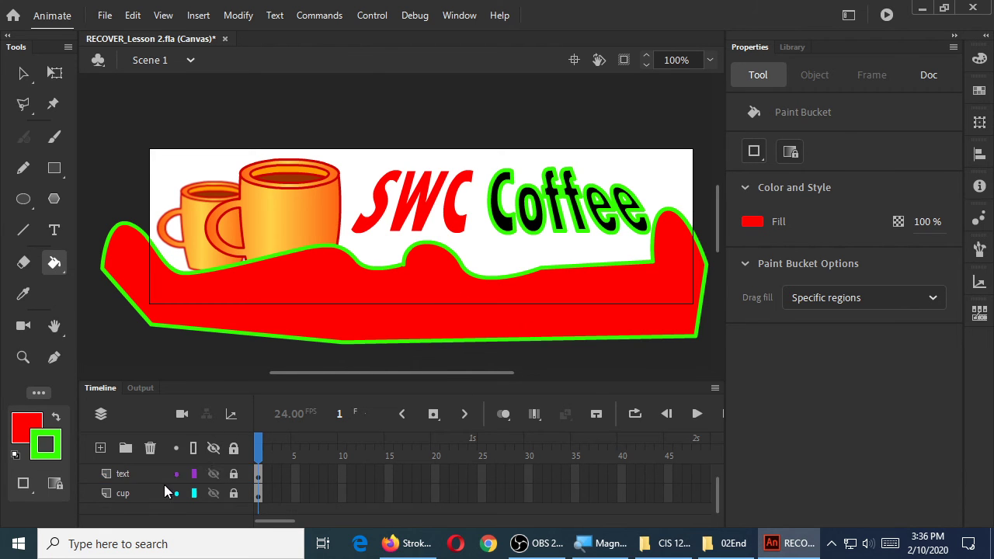
scroll(161, 484, "up", 1)
left_click_drag(195, 382, 198, 356)
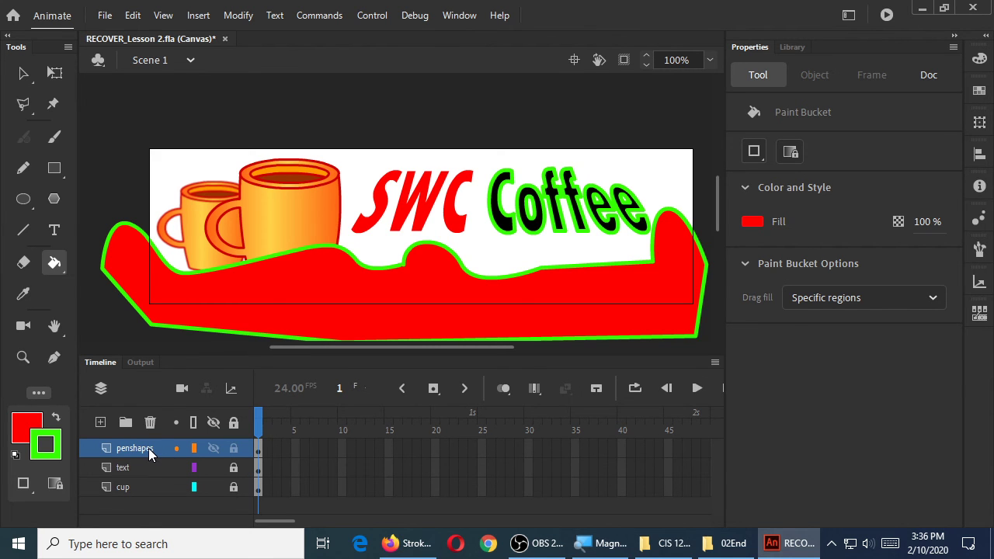
left_click_drag(148, 447, 150, 493)
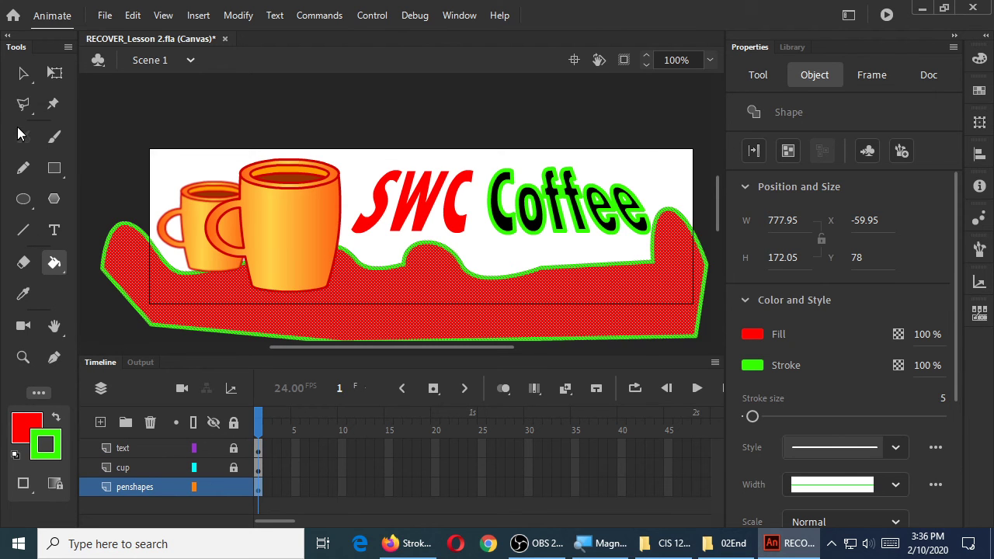
left_click(23, 73)
left_click(85, 107)
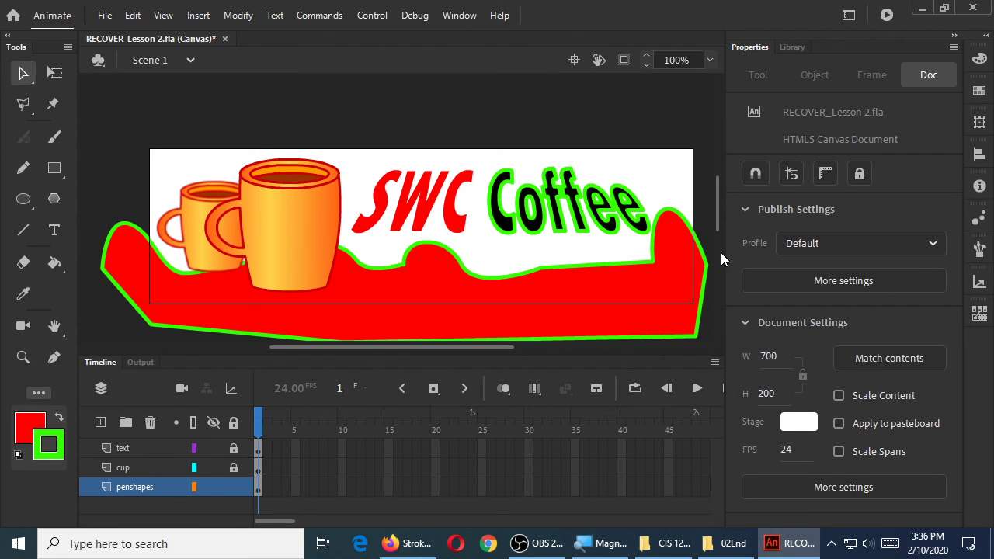
Select the red wave shape with its green outline and delete it from the banner.
double_click(709, 272)
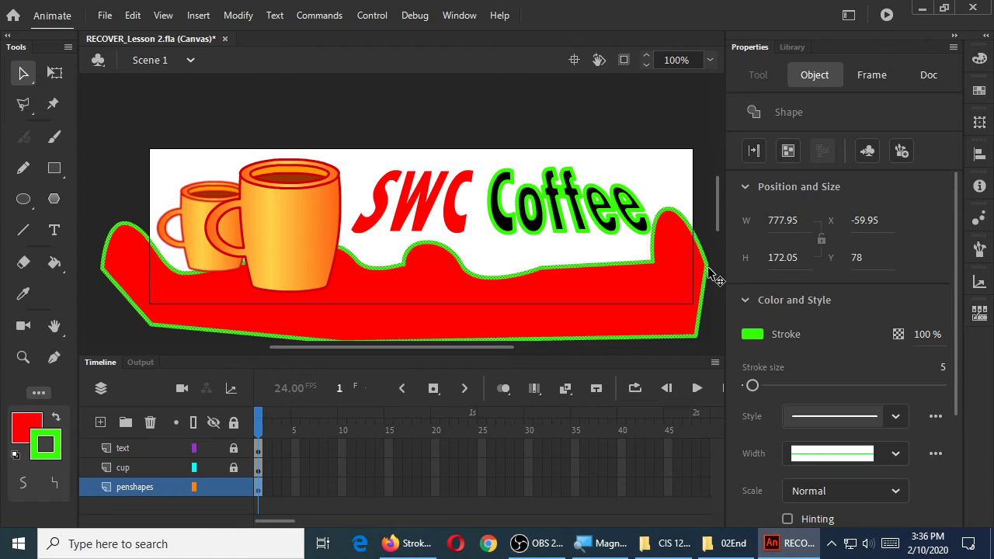
left_click(707, 266)
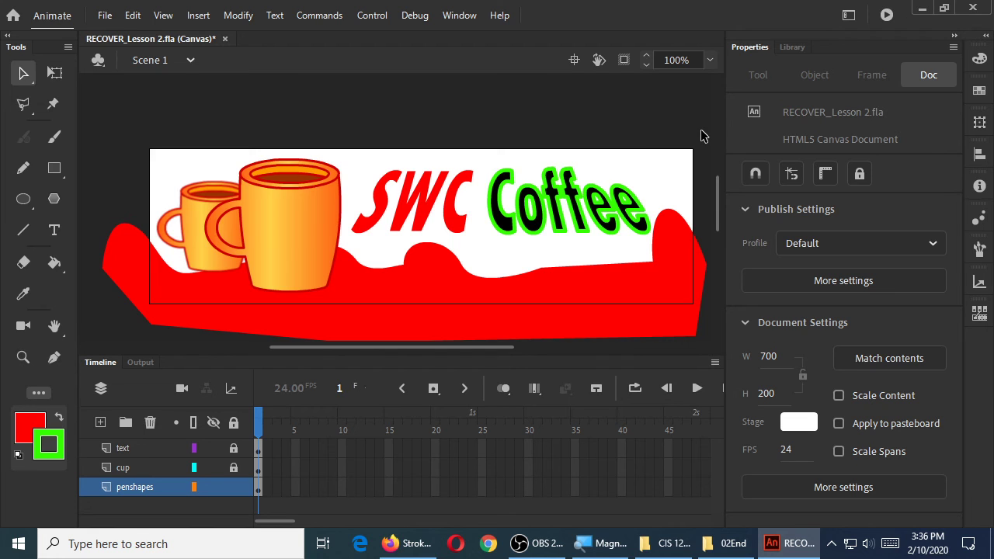
left_click(670, 268)
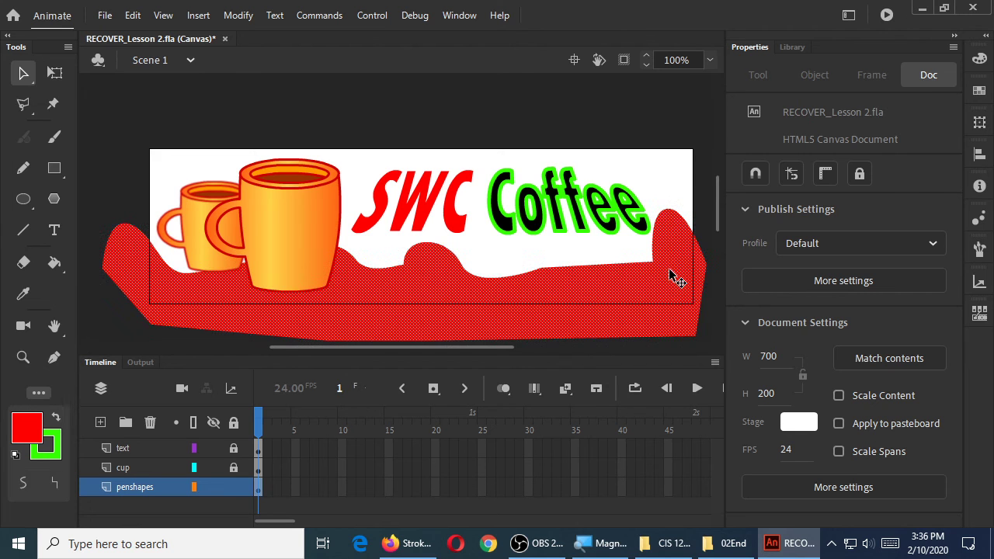
key("Delete")
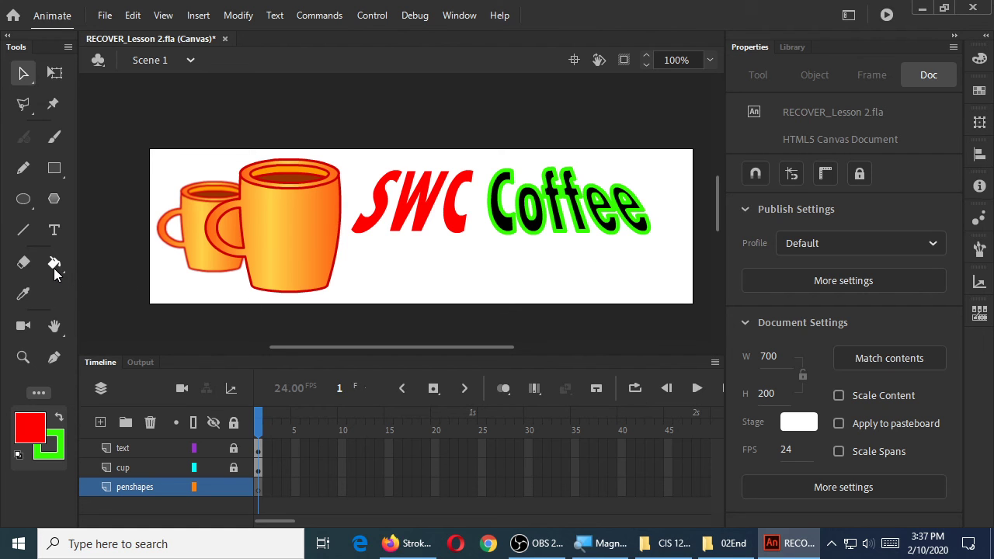
Pen-draw a closed wave outline across the banner, down the right edge, and back along the bottom.
left_click(54, 357)
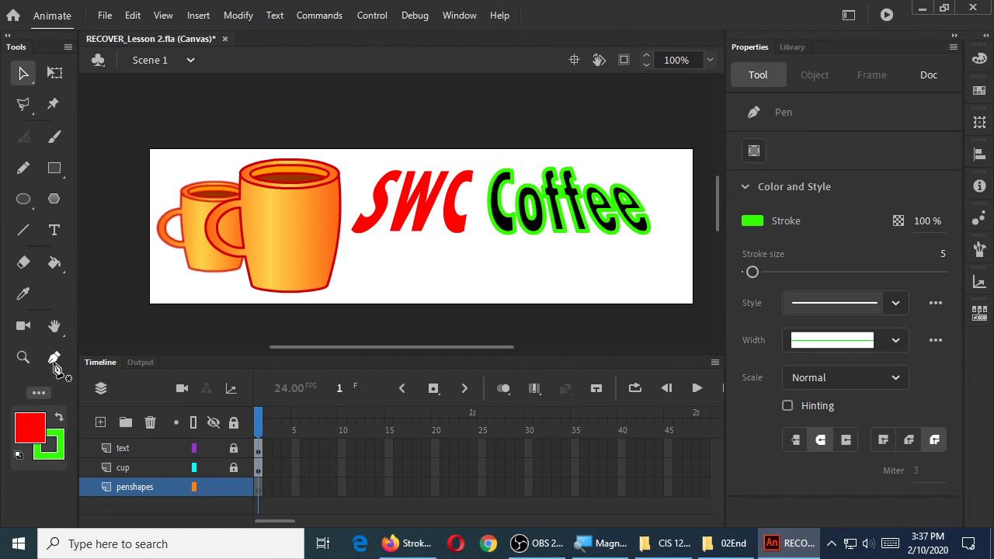
left_click_drag(114, 250, 133, 250)
left_click_drag(195, 274, 210, 281)
left_click_drag(469, 256, 470, 255)
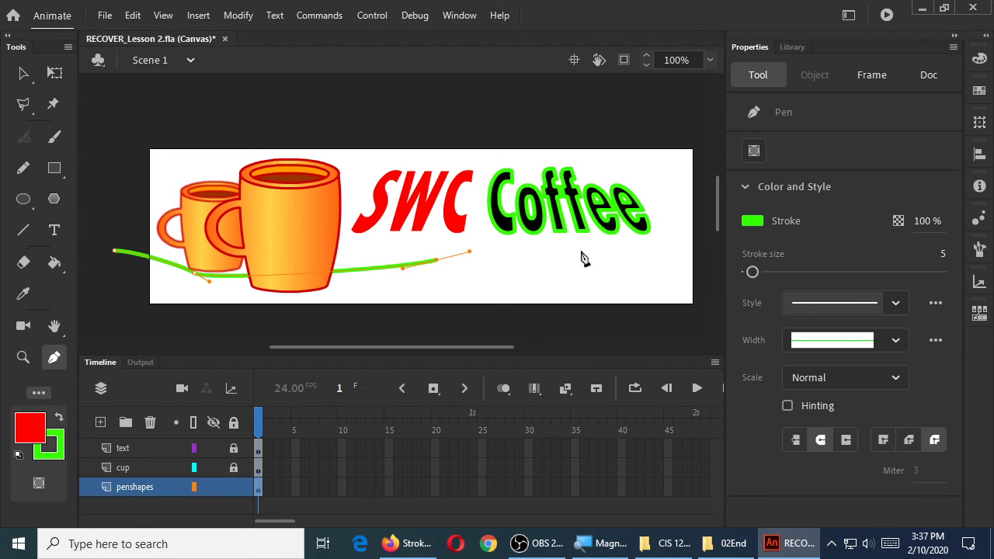
left_click_drag(581, 250, 602, 256)
left_click_drag(706, 272, 664, 336)
left_click(191, 334)
left_click(113, 318)
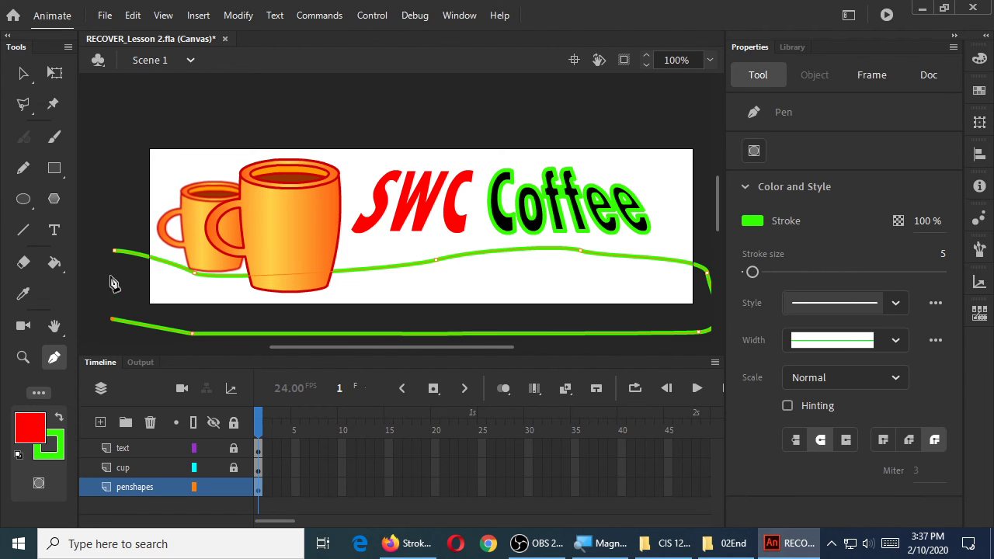
left_click(115, 251)
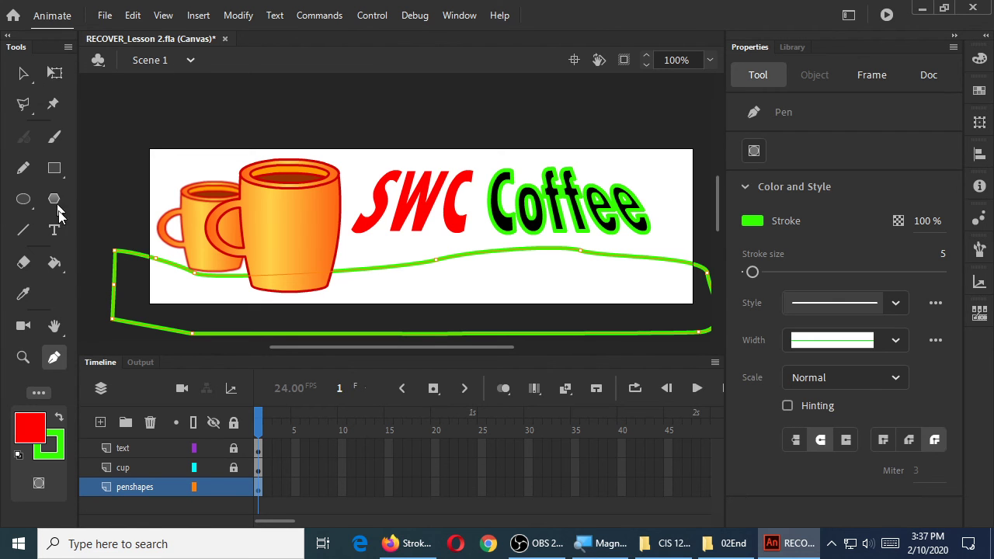
Fill the new outlined region with yellow #FFCC00 using the Paint Bucket.
left_click(55, 263)
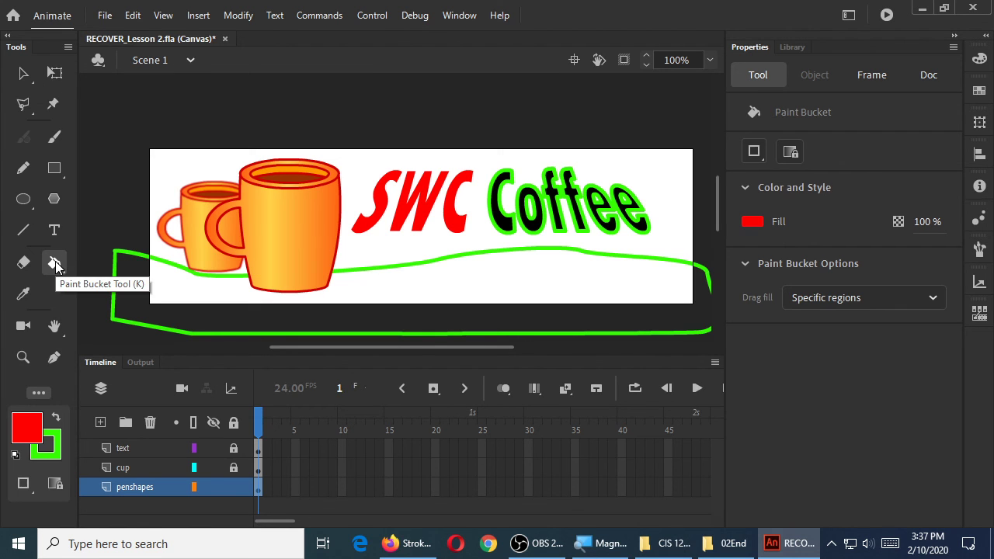
left_click(35, 426)
left_click(298, 323)
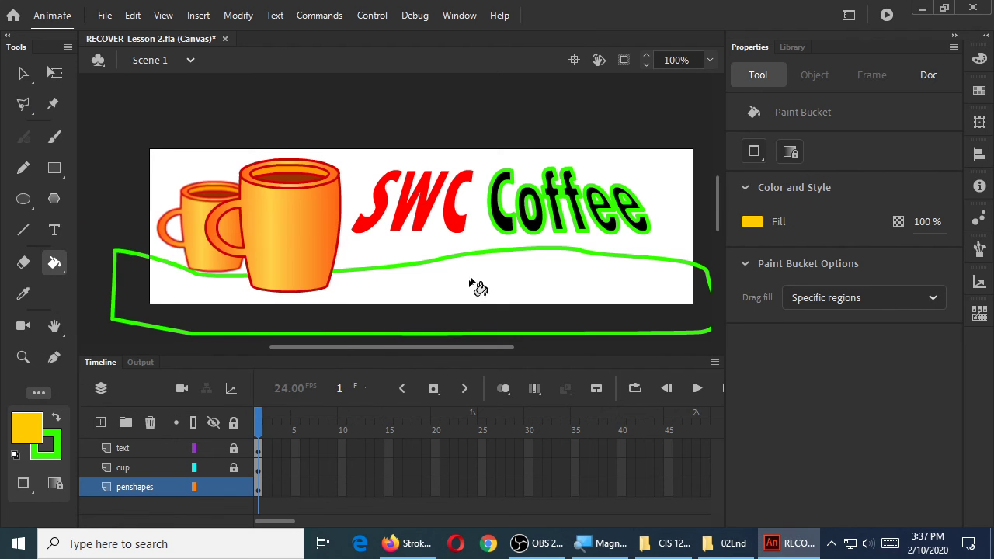
left_click(472, 285)
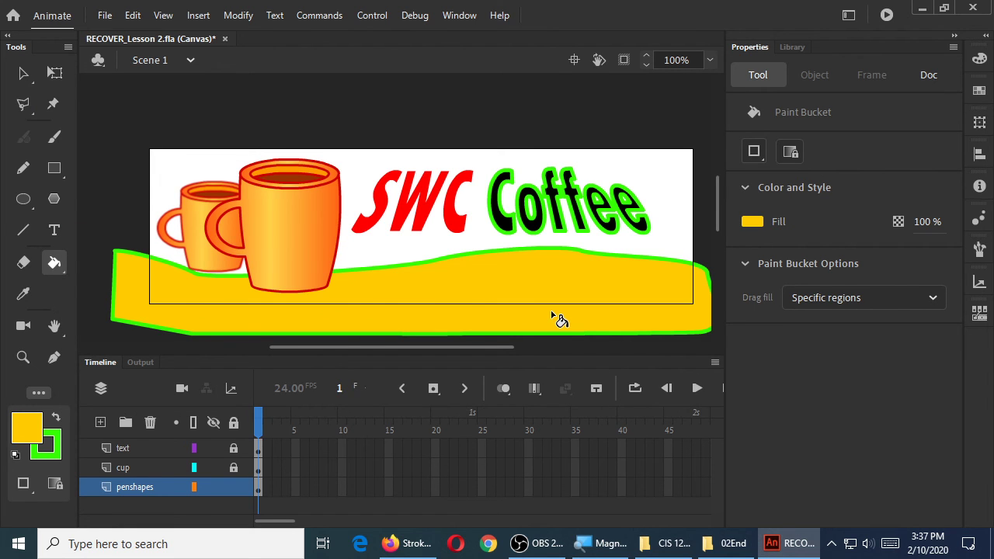
left_click(23, 73)
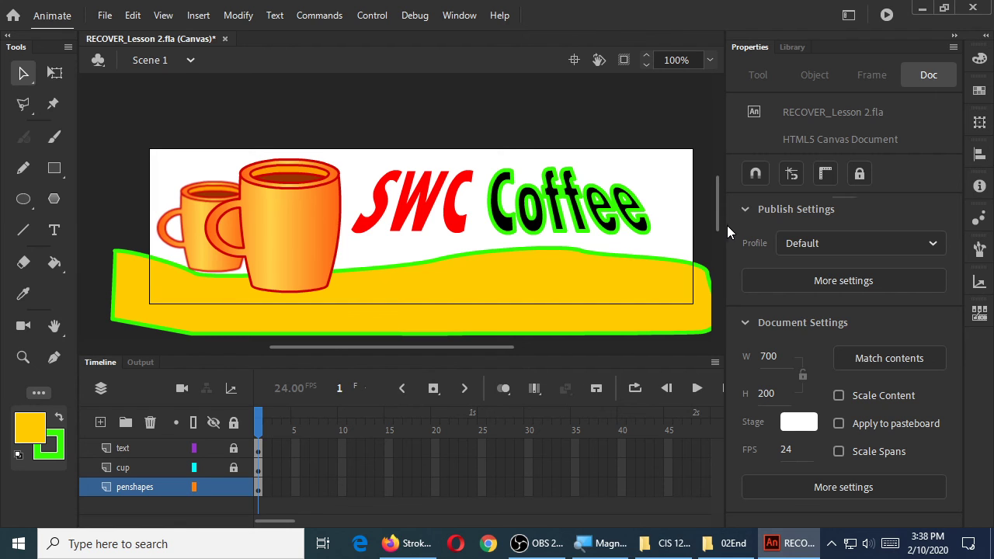
Delete the green outline, then drag the yellow shape's top edge higher on the right and middle.
left_click(676, 262)
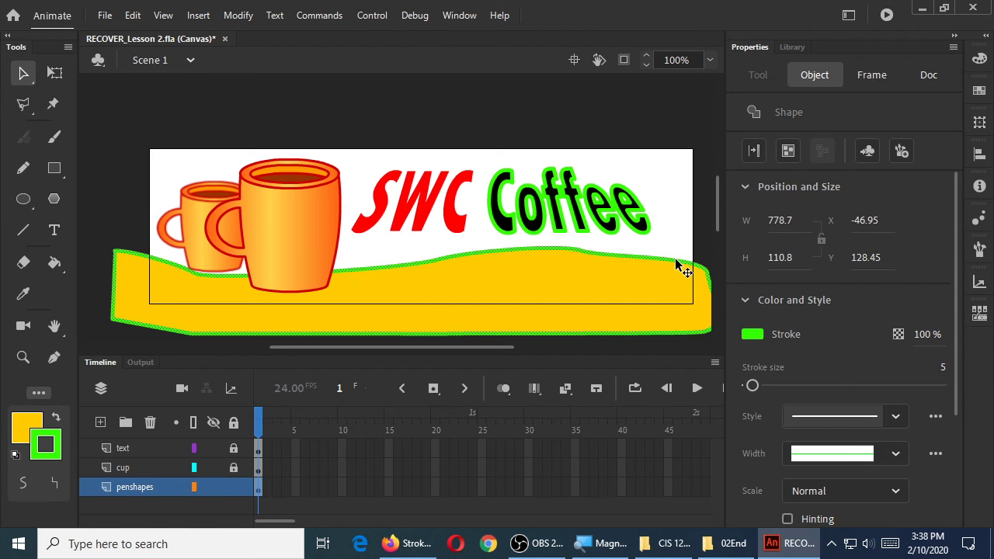
key("Delete")
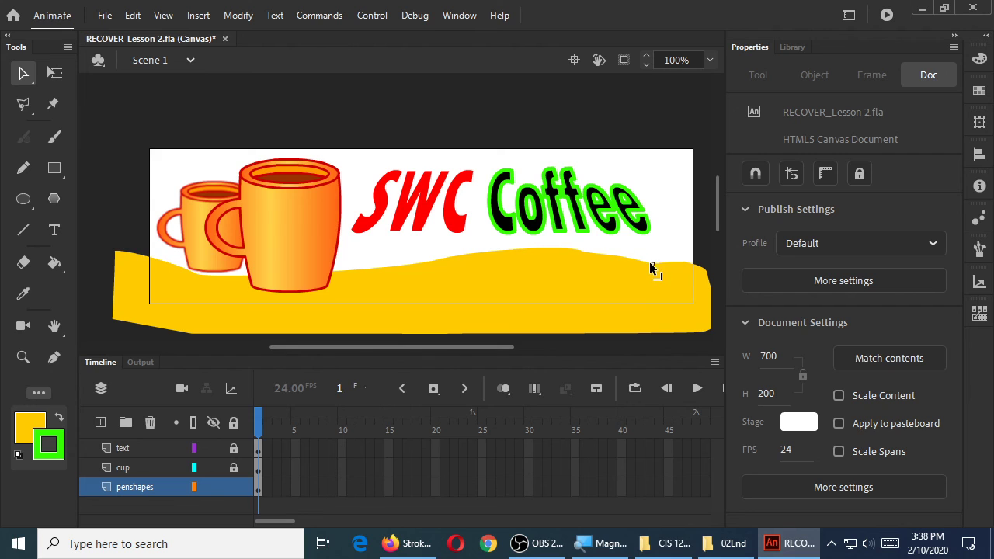
mouse_move(489, 247)
left_mouse_down()
mouse_move(489, 262)
mouse_move(488, 245)
left_mouse_up()
left_click_drag(385, 267, 400, 250)
left_click(508, 266)
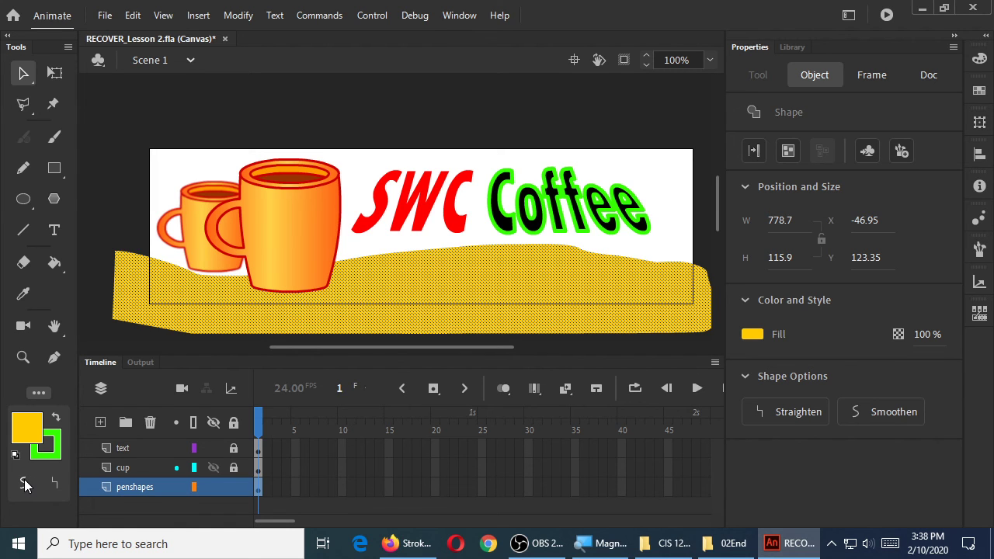
Apply Smooth twice to the yellow shape, then reselect it.
left_click(23, 482)
left_click(24, 484)
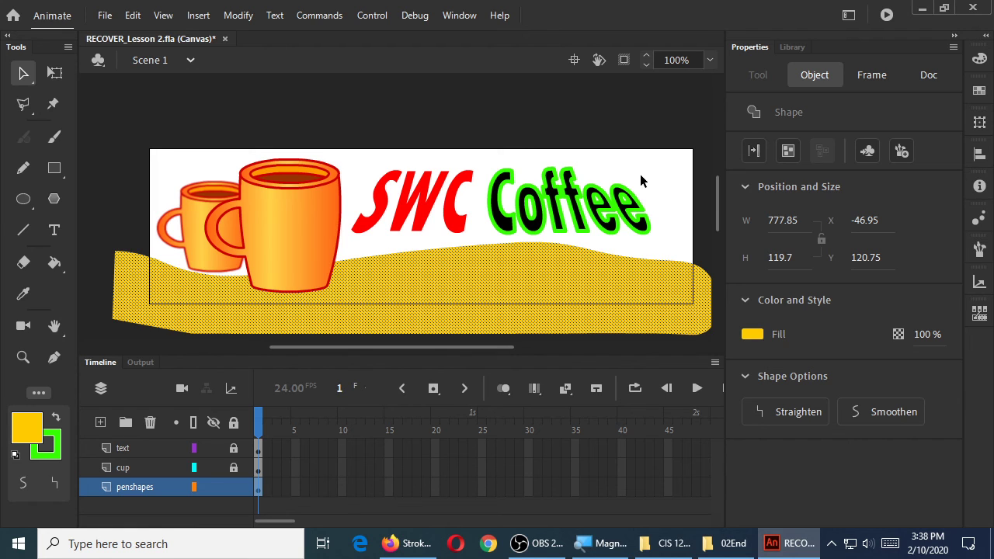
left_click(662, 205)
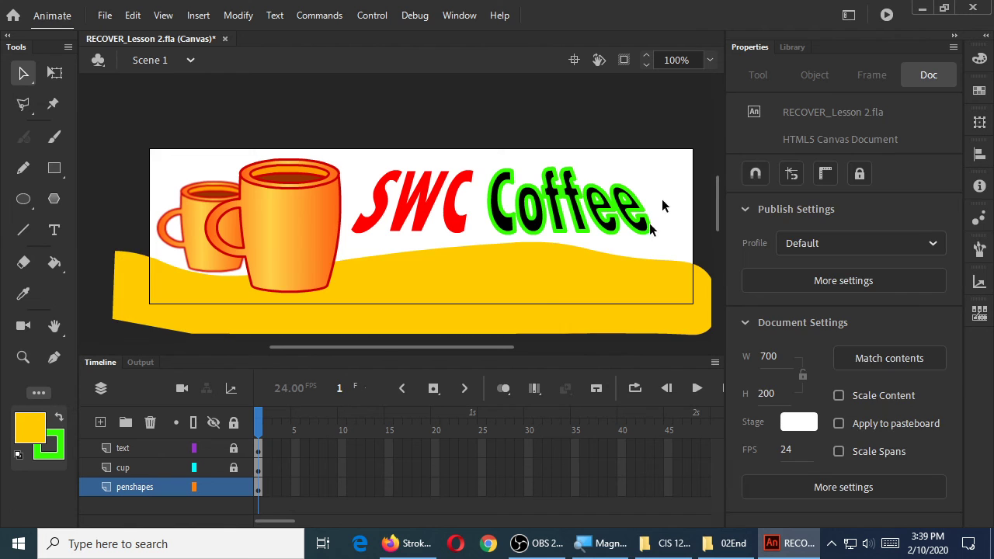
left_click(542, 302)
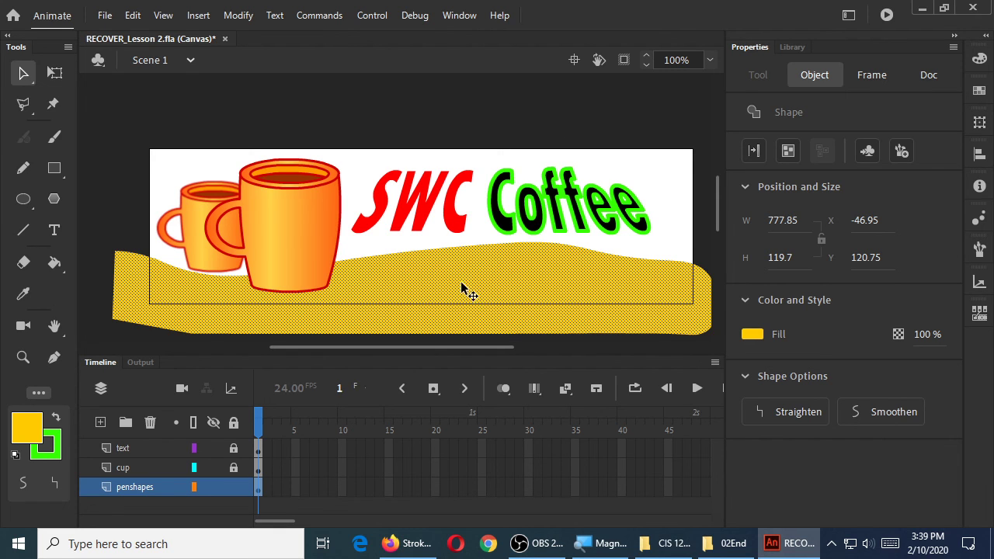
Drag the yellow wave up about 24 px to Y 96.75, then reselect it.
left_click_drag(461, 290, 460, 272)
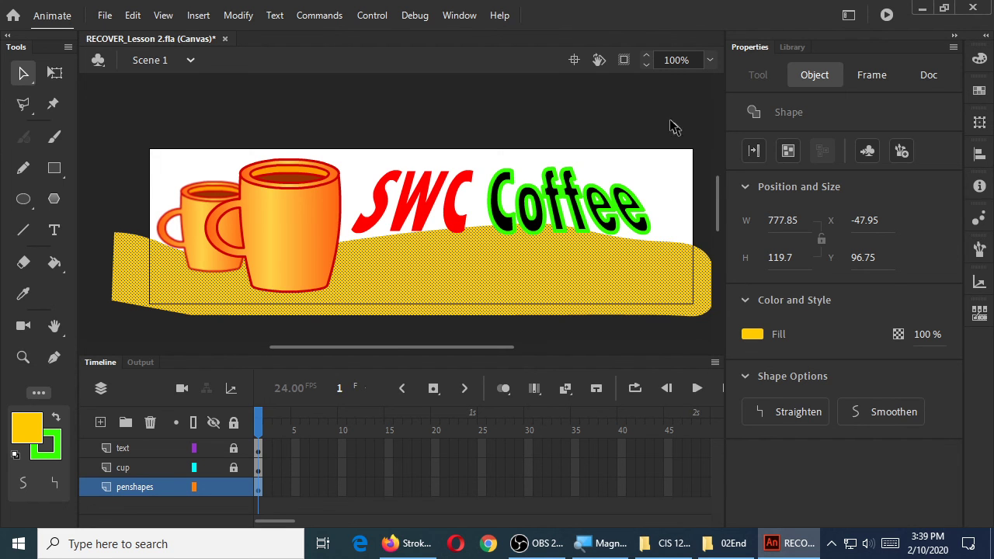
left_click(589, 124)
left_click(548, 272)
Convert the yellow wave into a Movie Clip symbol named 'curve'.
left_click(241, 15)
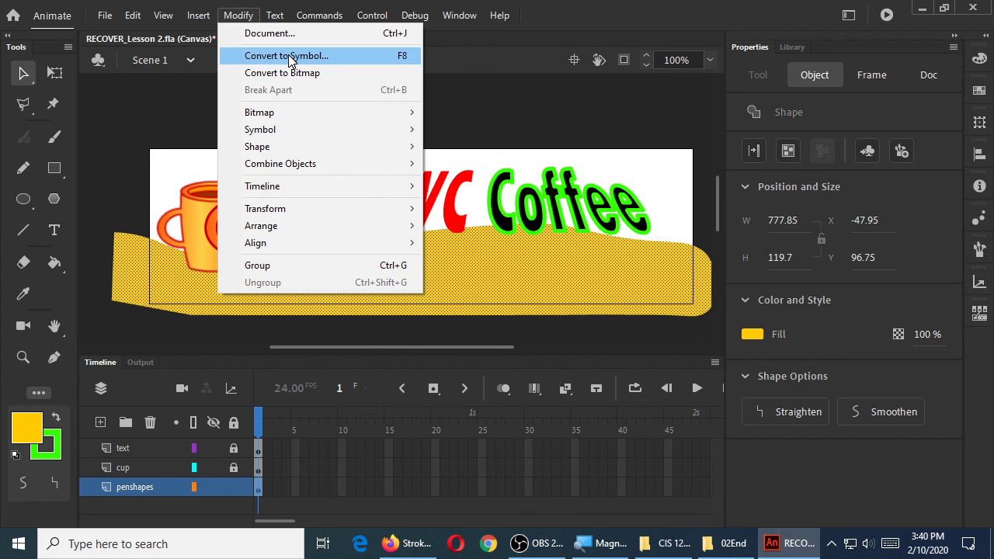
left_click(287, 55)
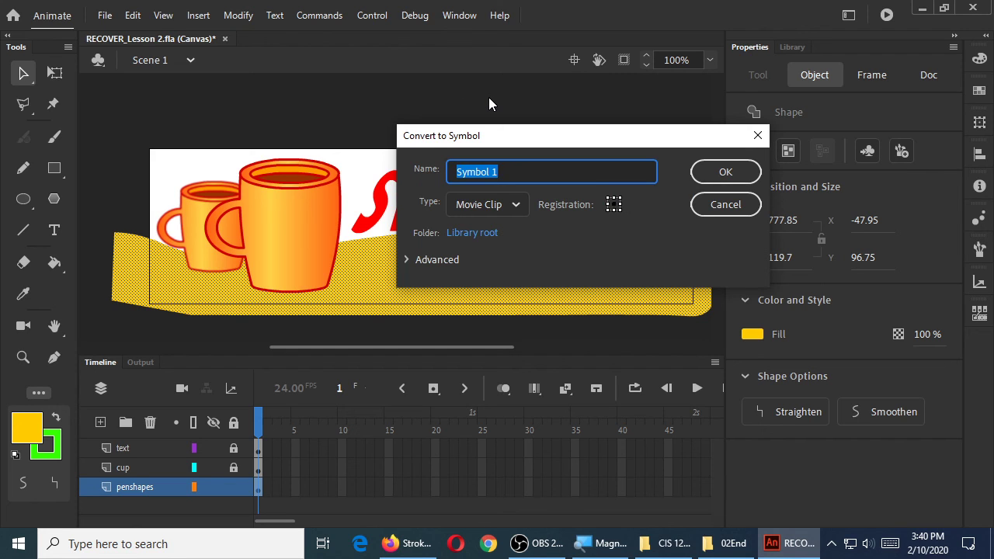
type("curve")
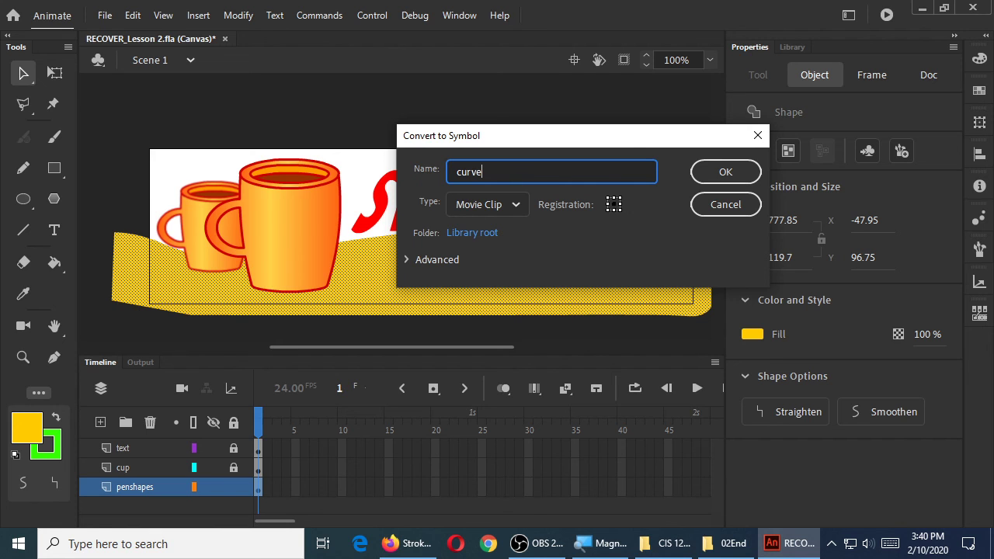
left_click(714, 173)
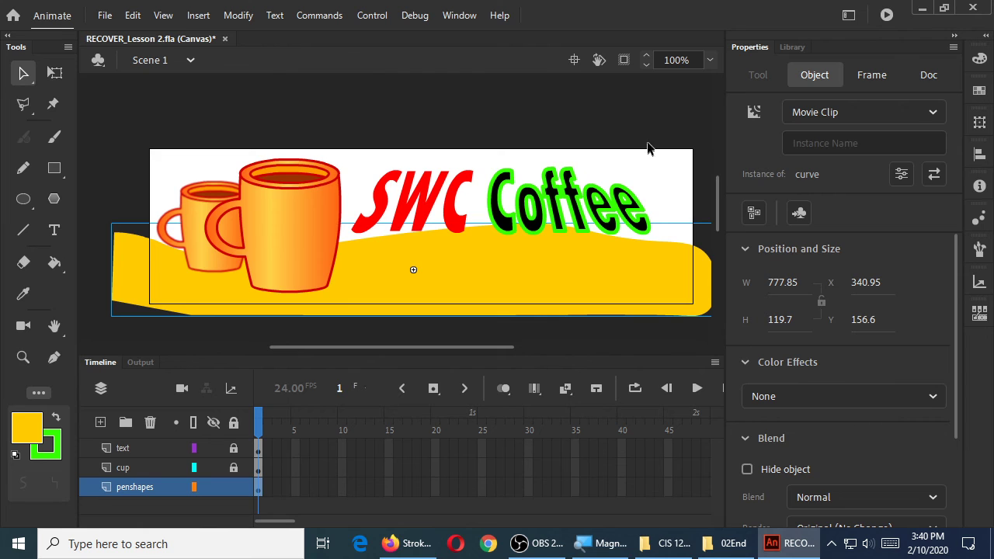
Drag a second 'curve' instance from the Library and move it up behind the cups.
left_click(611, 108)
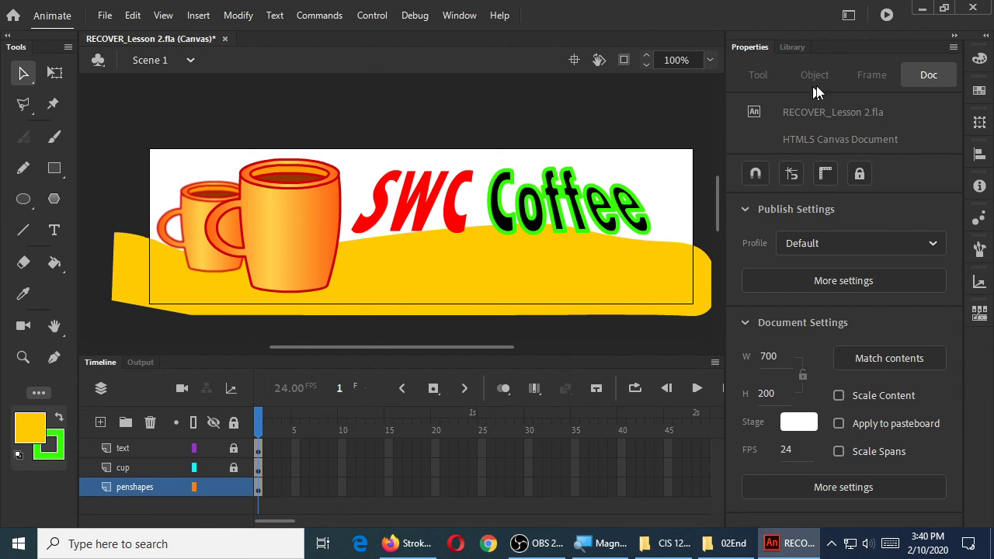
left_click(792, 47)
left_click_drag(784, 256, 445, 240)
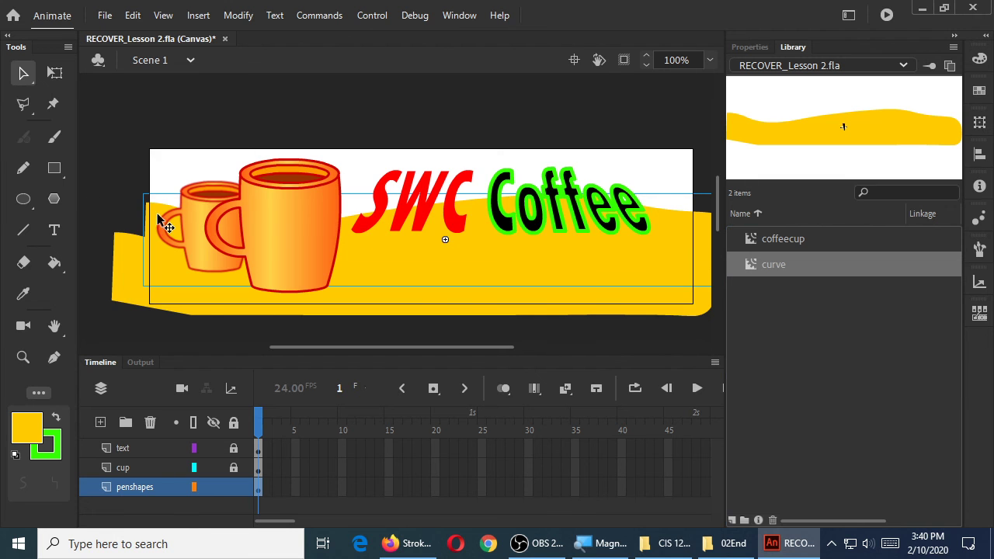
left_click_drag(159, 221, 111, 181)
Tint the new curve instance with Red 255, Green 145 at 59%.
left_click(744, 48)
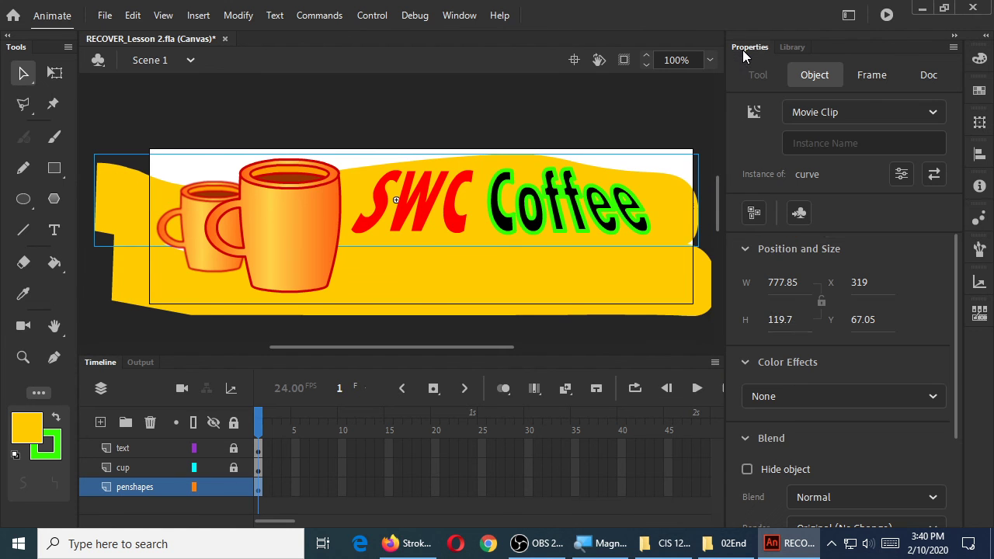
left_click(794, 395)
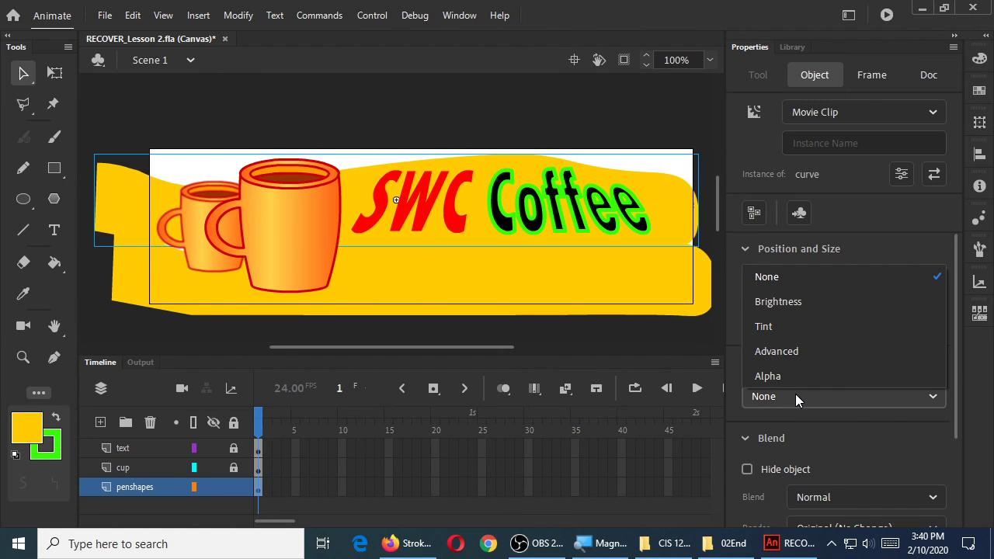
left_click(792, 327)
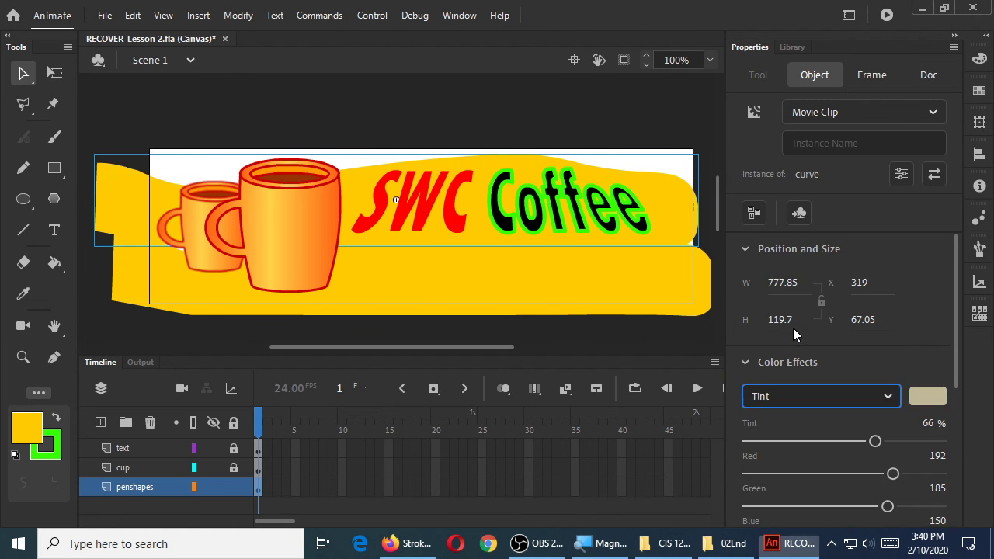
left_click(890, 473)
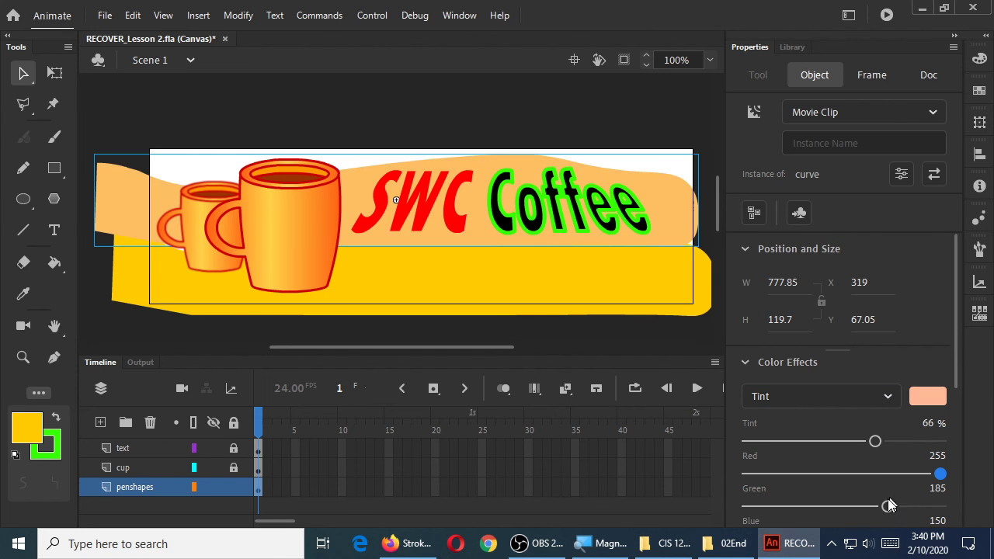
left_click_drag(889, 506, 857, 505)
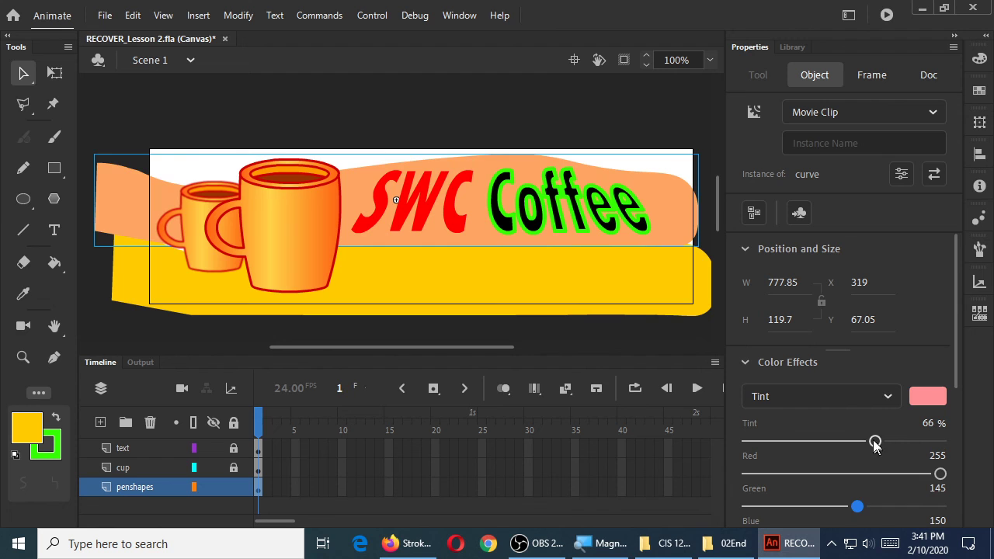
left_click_drag(874, 443, 860, 441)
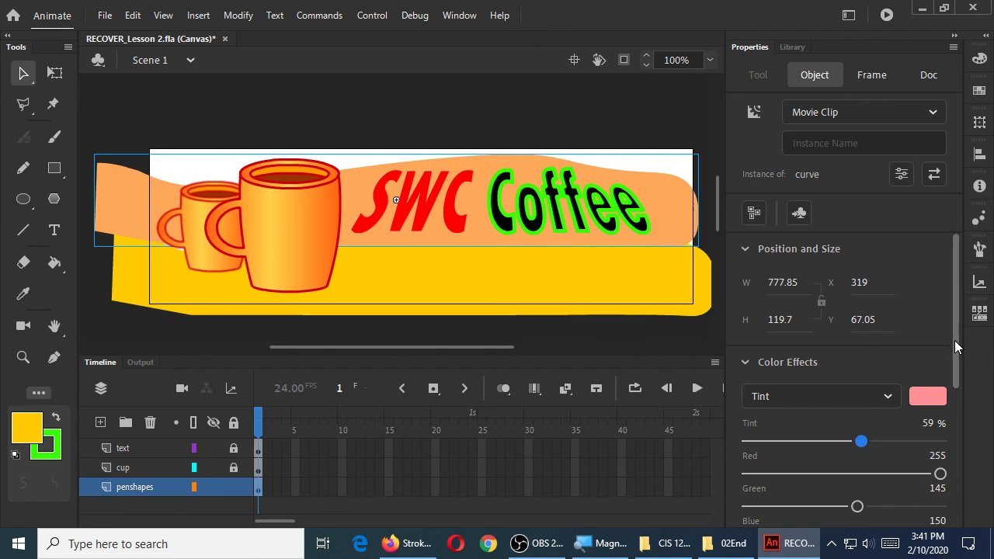
left_click_drag(956, 347, 944, 488)
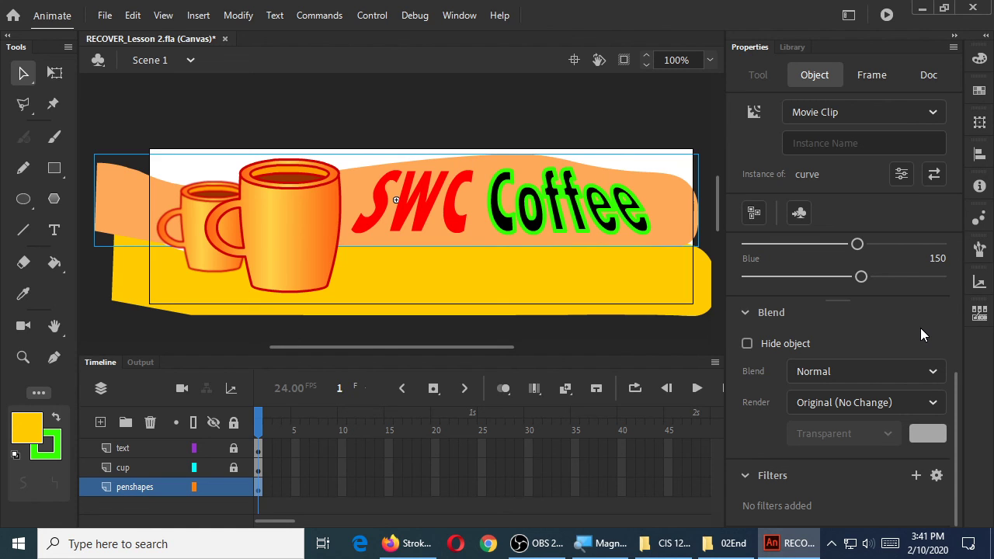
Try the Add blend mode on the curve instance, then revert it to Normal.
left_click(871, 376)
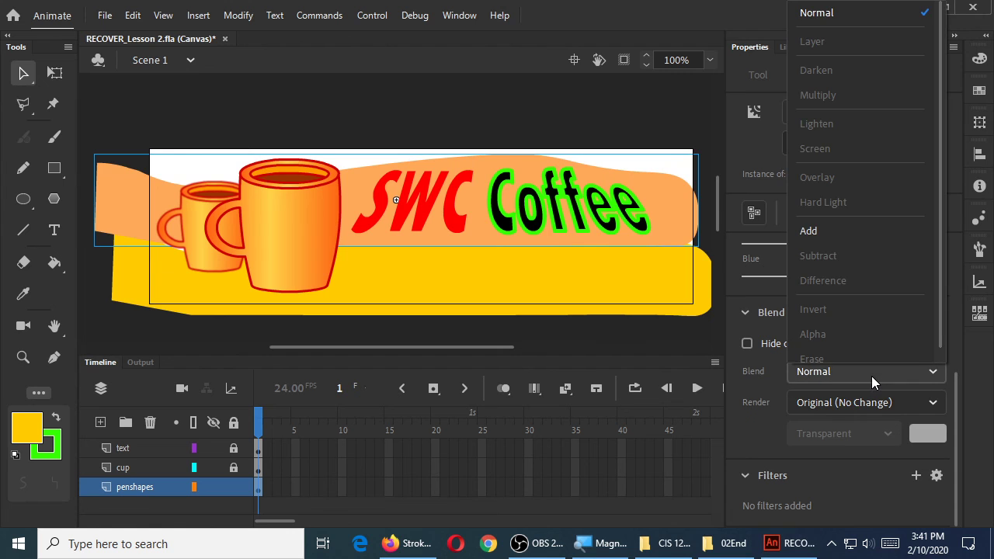
left_click(811, 232)
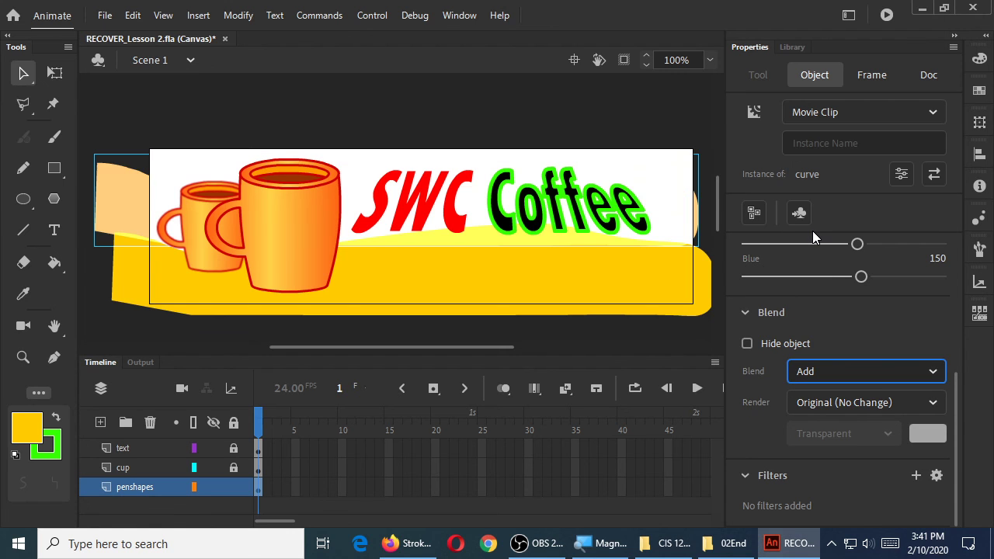
left_click(860, 374)
scroll(861, 369, "up", 1)
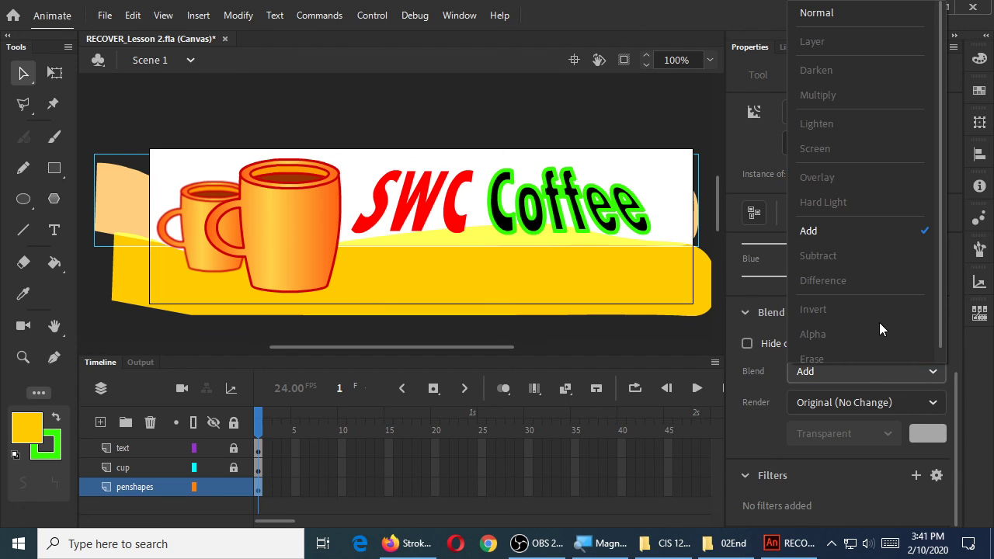
left_click(827, 24)
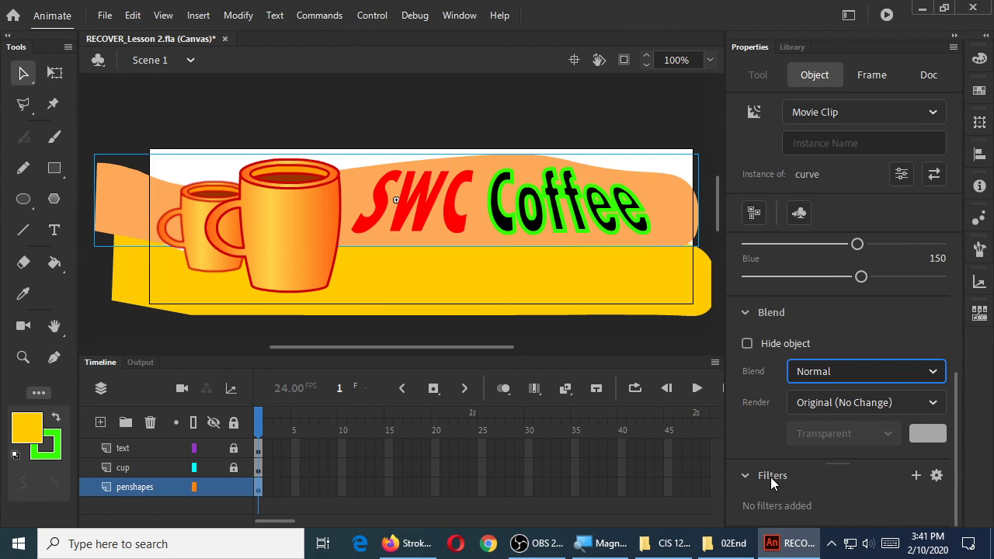
scroll(770, 477, "up", 1)
scroll(772, 497, "down", 1)
Switch the curve's Color Effect to Alpha and set it to 37%.
left_click(914, 475)
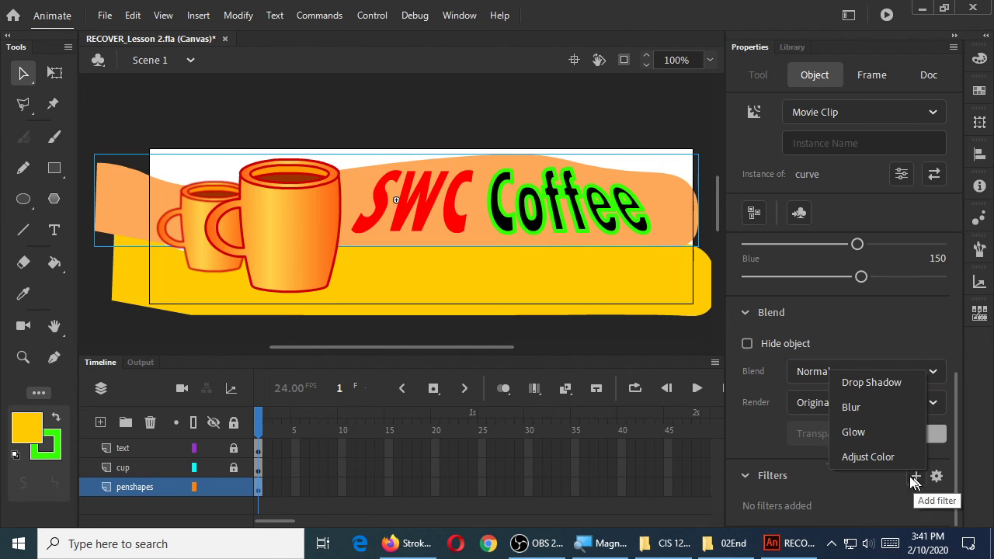
left_click(792, 313)
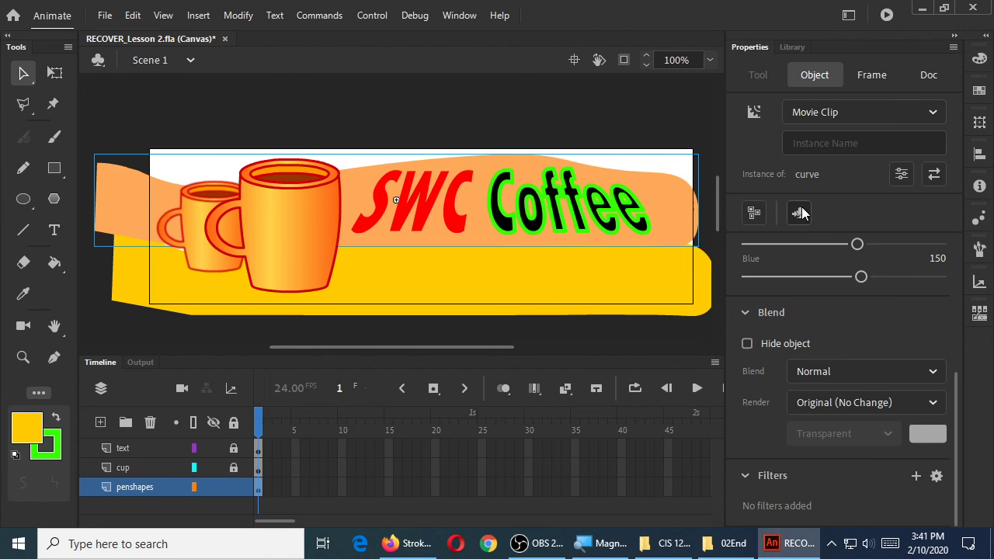
left_click(829, 120)
left_click(781, 315)
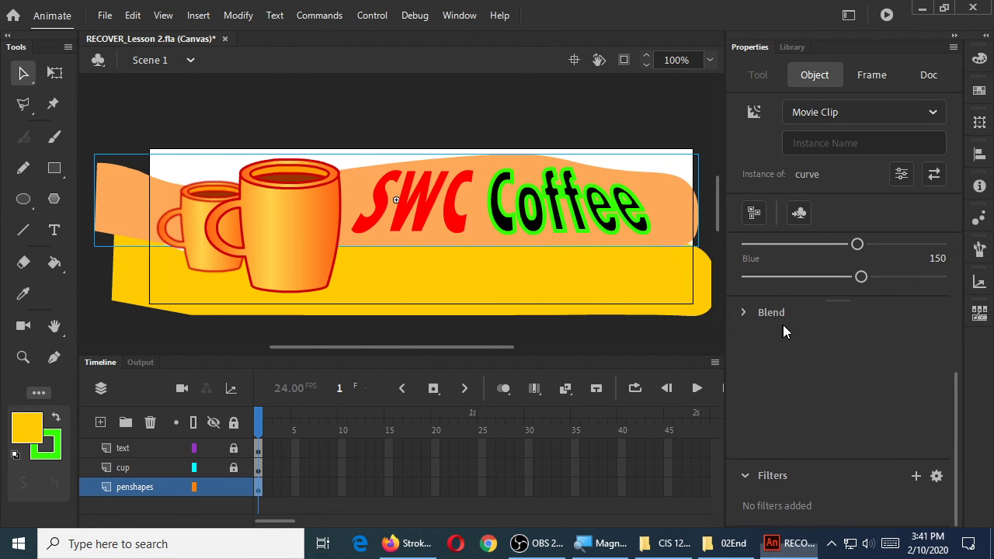
scroll(782, 325, "up", 3)
left_click(788, 352)
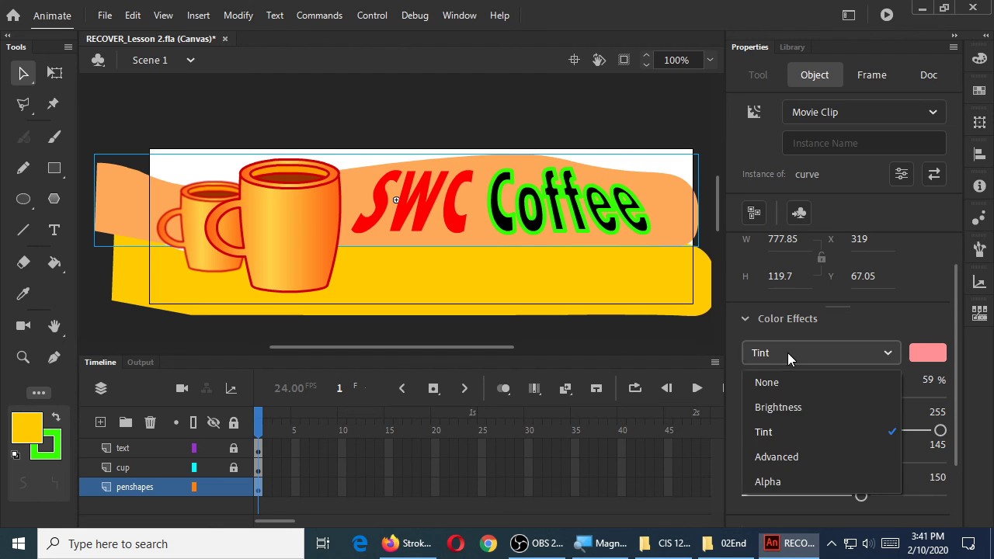
left_click(781, 482)
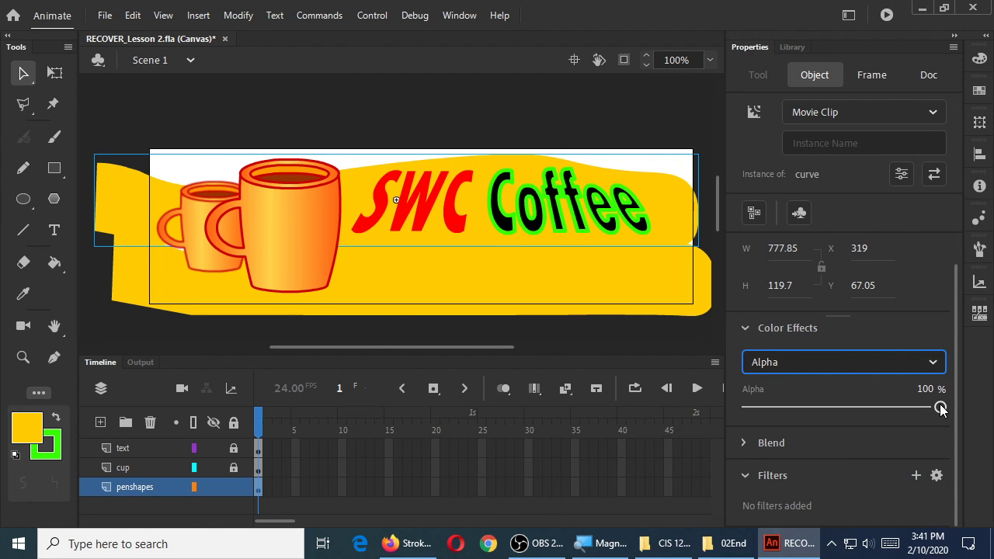
left_click_drag(940, 410, 818, 411)
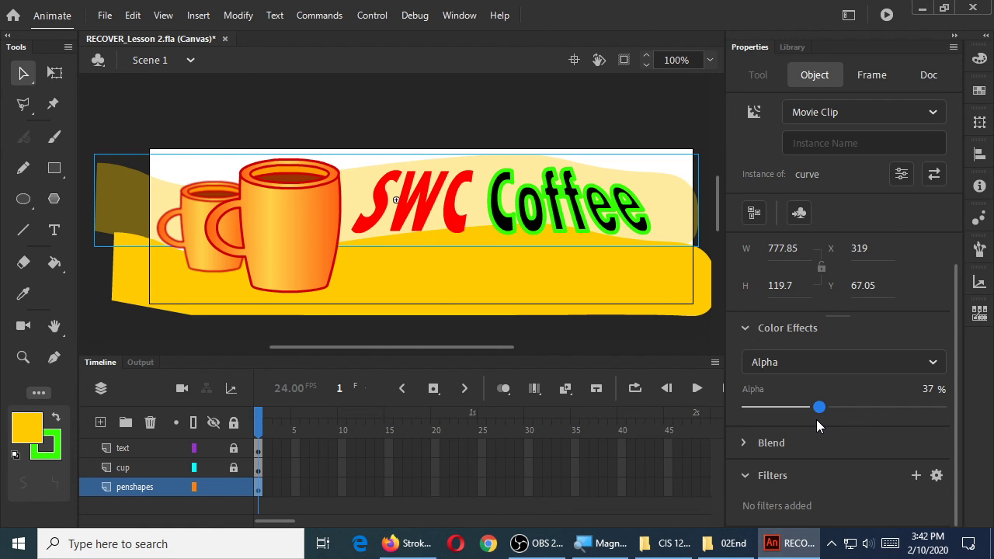
left_click(622, 122)
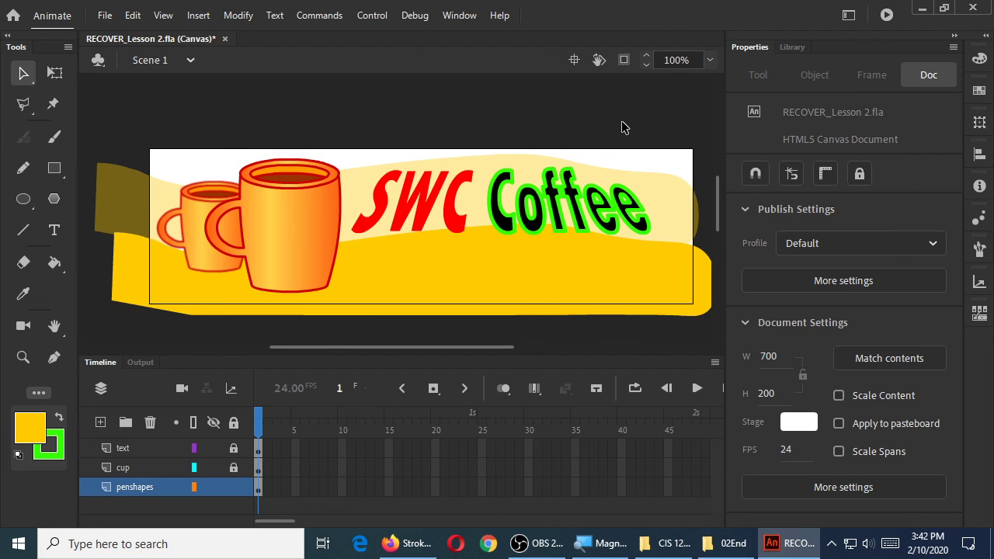
Save the banner document with Ctrl+S and bring the OBS recorder window forward.
key("ctrl+s")
left_click(543, 547)
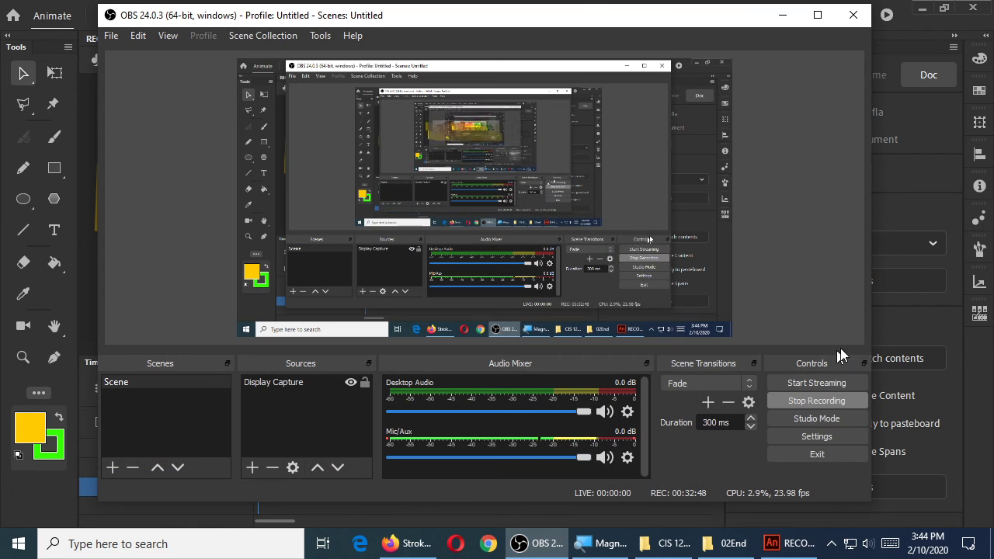